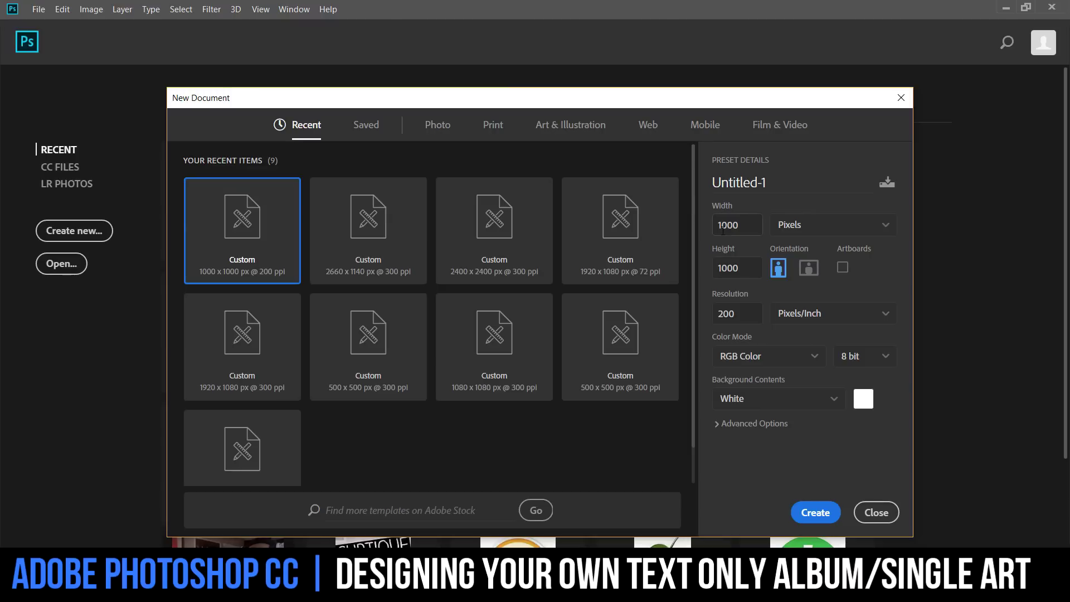
- Create a 1000 x 1000 pixel RGB document at 200 pixels/inch with a white background
{"action": "left_click", "coordinate": [745, 308]}
{"action": "left_click", "coordinate": [823, 520]}
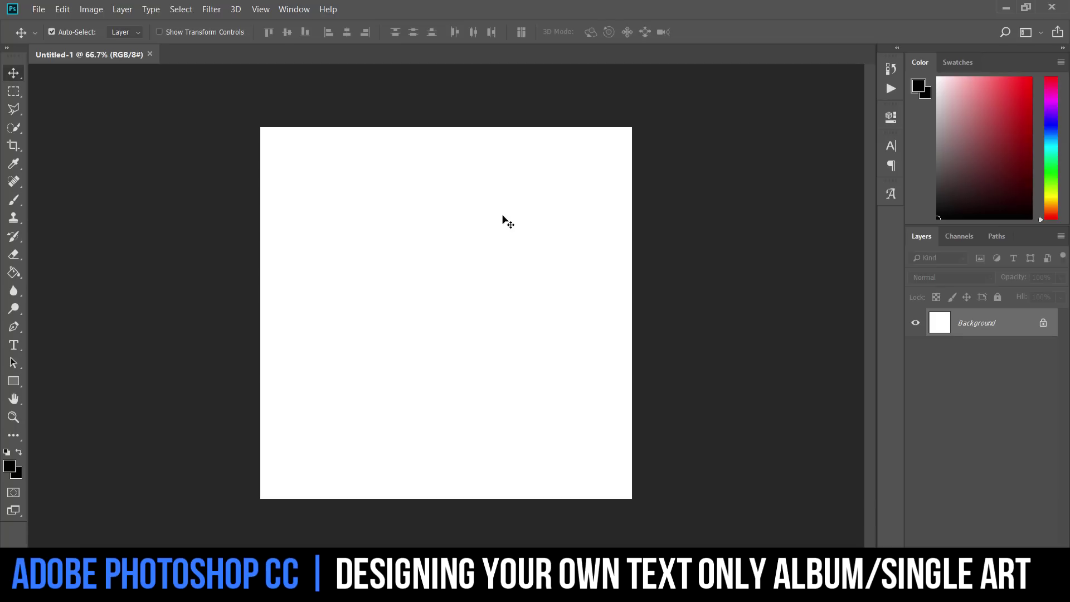
- Open the reference cover image vee-tha-rula-look-alive.jpg
{"action": "left_click", "coordinate": [38, 10]}
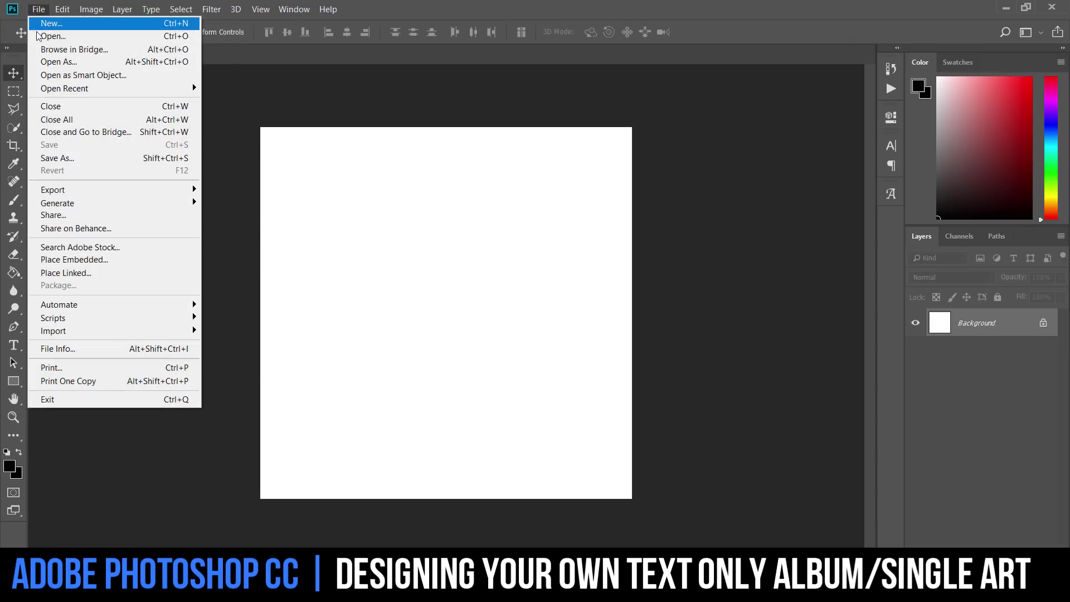
{"action": "left_click", "coordinate": [38, 34]}
{"action": "double_click", "coordinate": [717, 124]}
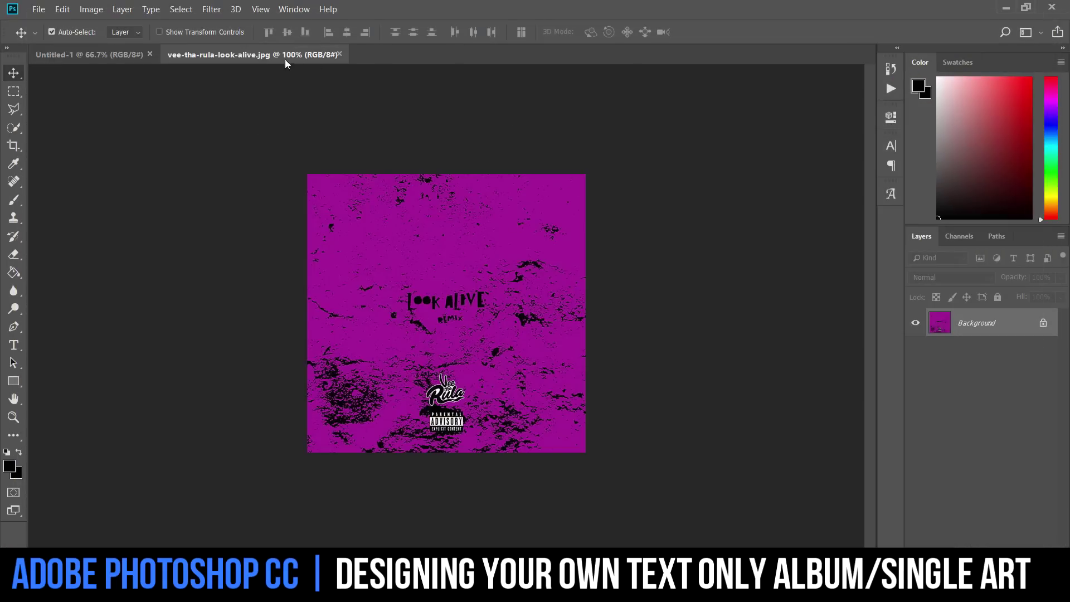
- Float the blank document and the reference cover in separate windows side by side, and enlarge the cover's window
{"action": "left_click_drag", "start_coordinate": [275, 56], "coordinate": [608, 153]}
{"action": "left_click_drag", "start_coordinate": [139, 55], "coordinate": [256, 138]}
{"action": "left_click_drag", "start_coordinate": [364, 143], "coordinate": [350, 109]}
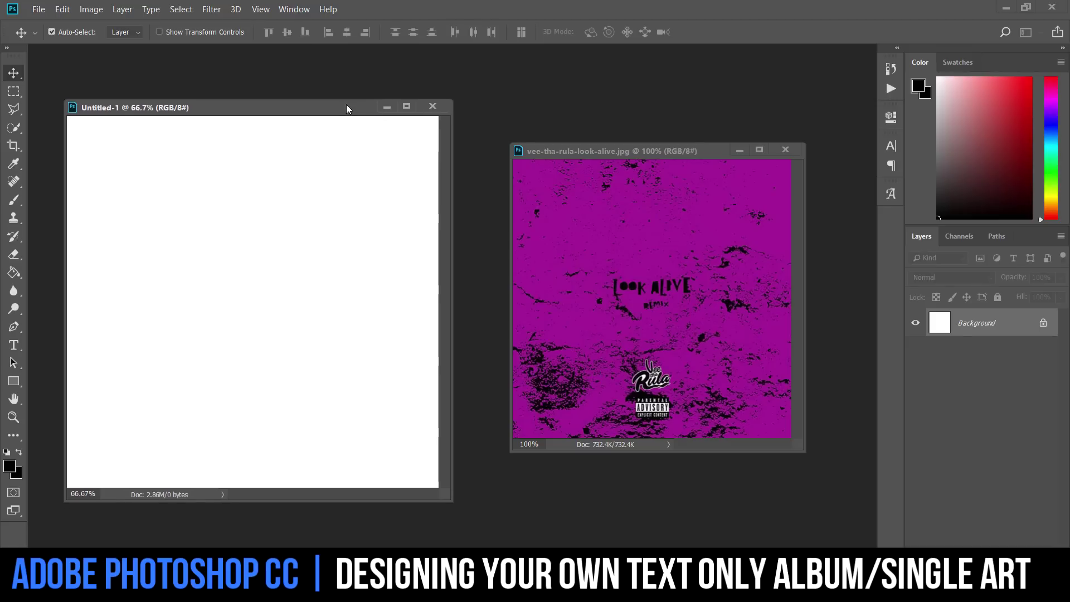
{"action": "left_click_drag", "start_coordinate": [683, 150], "coordinate": [667, 113]}
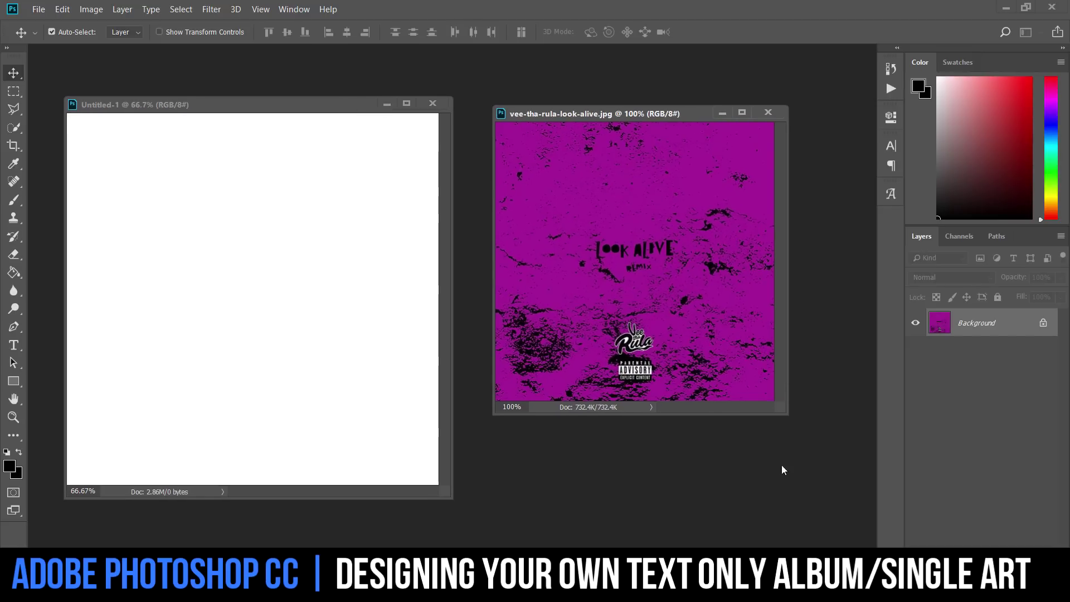
{"action": "left_click_drag", "start_coordinate": [784, 421], "coordinate": [839, 495]}
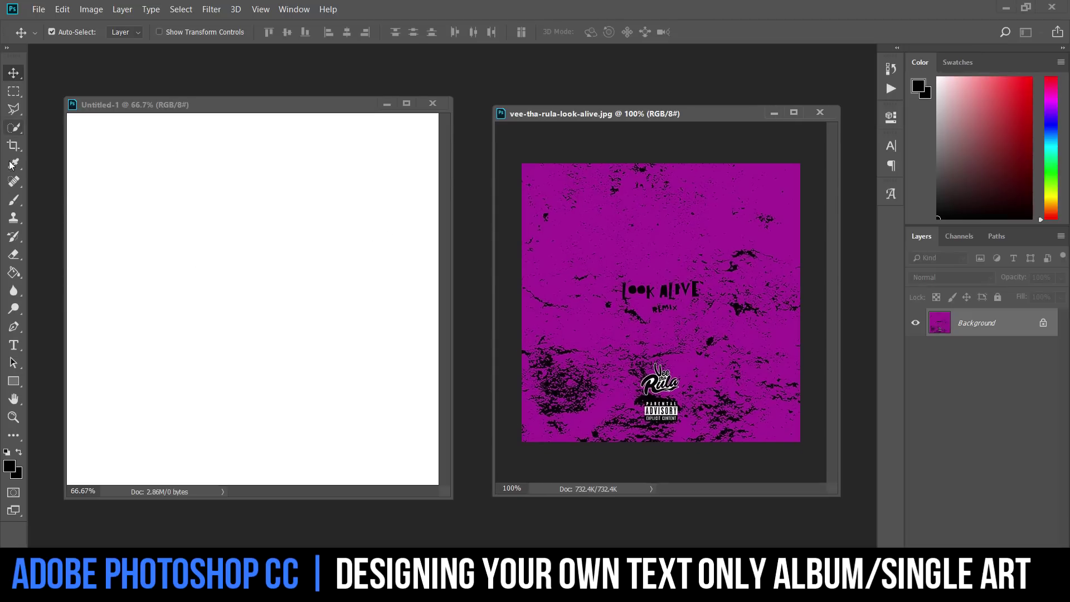
- Choose the Paint Bucket tool and set the foreground color to the purple sampled from the reference cover
{"action": "left_click", "coordinate": [20, 276]}
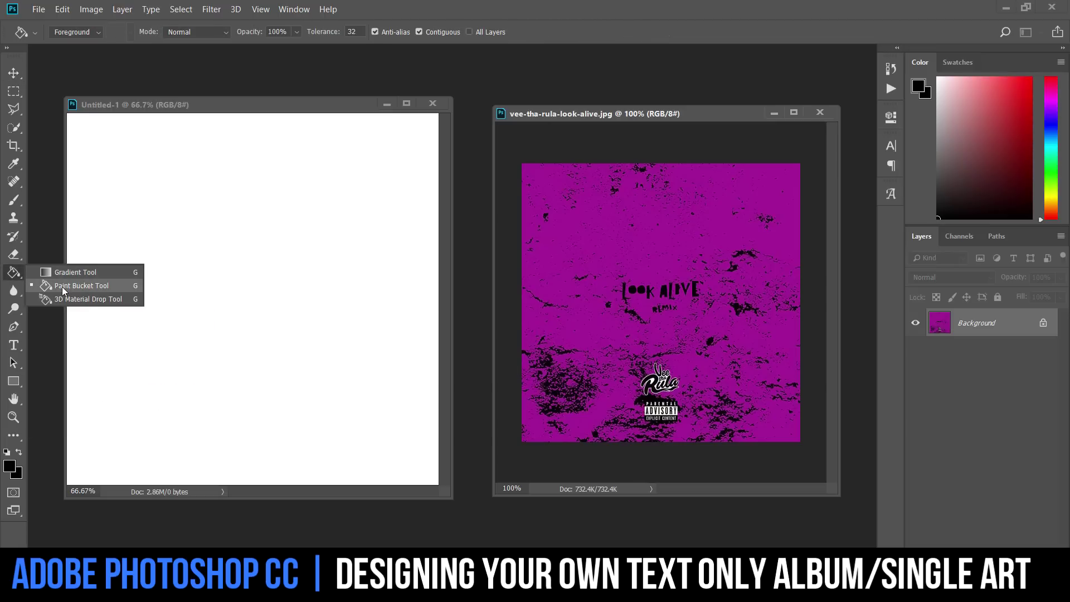
{"action": "left_click", "coordinate": [62, 286]}
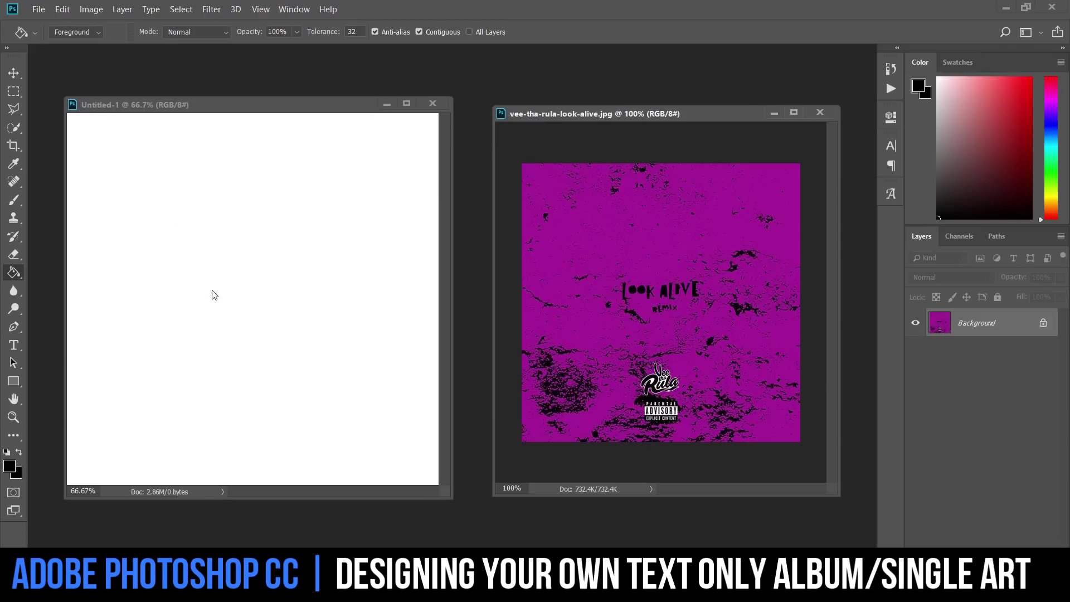
{"action": "left_click", "coordinate": [10, 468]}
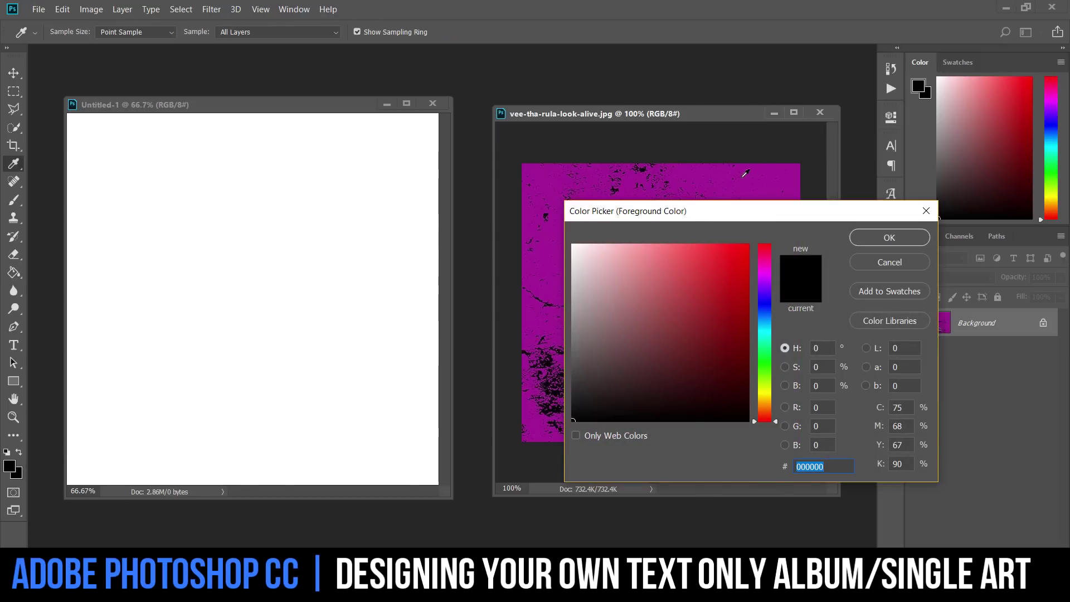
{"action": "left_click", "coordinate": [776, 166]}
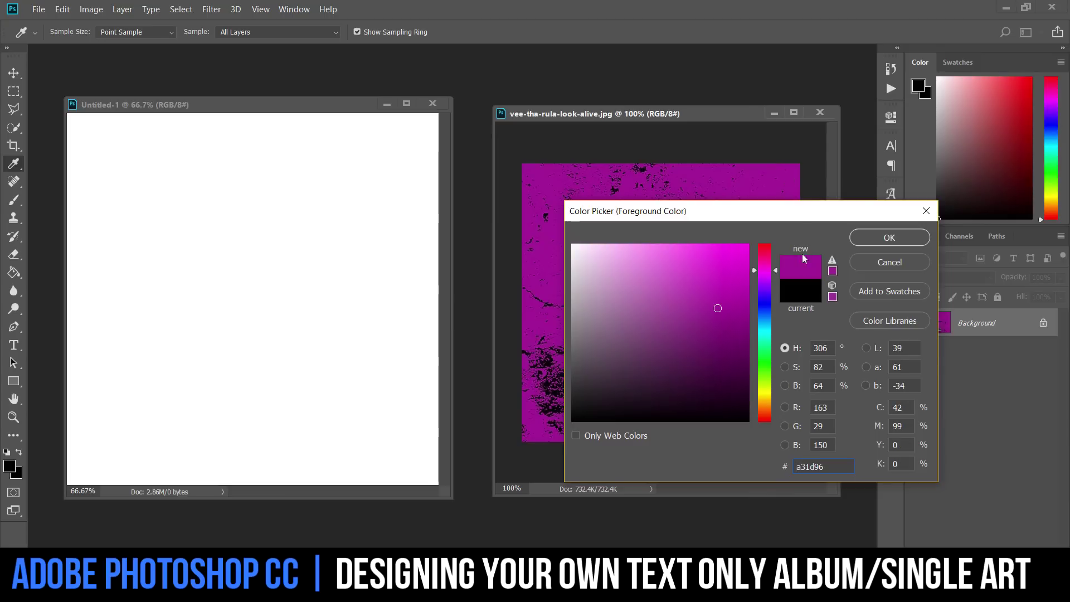
{"action": "left_click", "coordinate": [801, 177]}
{"action": "left_click", "coordinate": [883, 240]}
- Fill the blank document's background with the purple foreground color using the Paint Bucket
{"action": "key", "text": "g"}
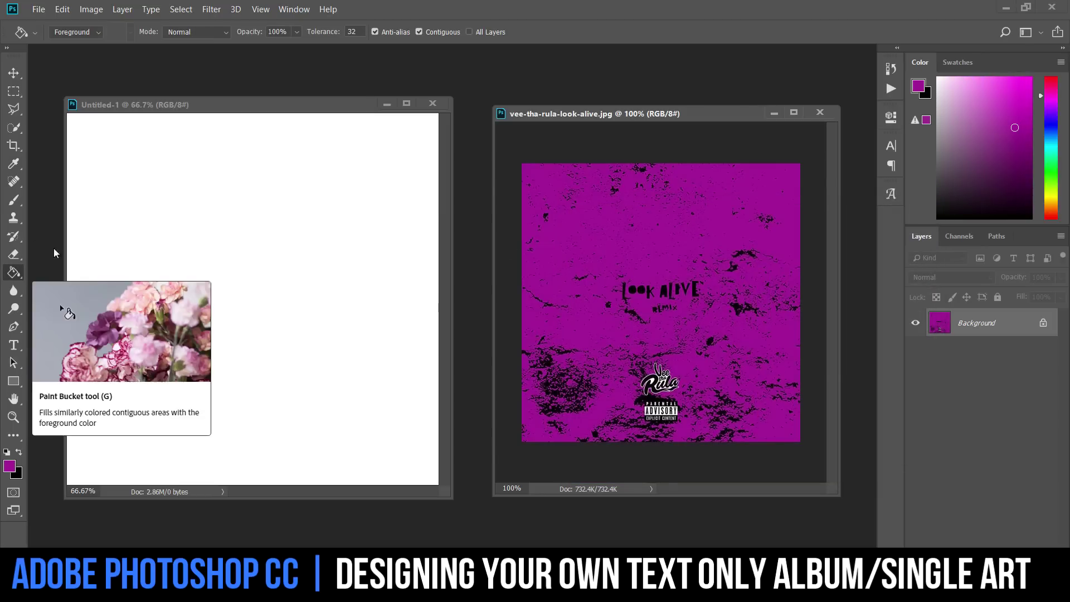
{"action": "left_click", "coordinate": [166, 187]}
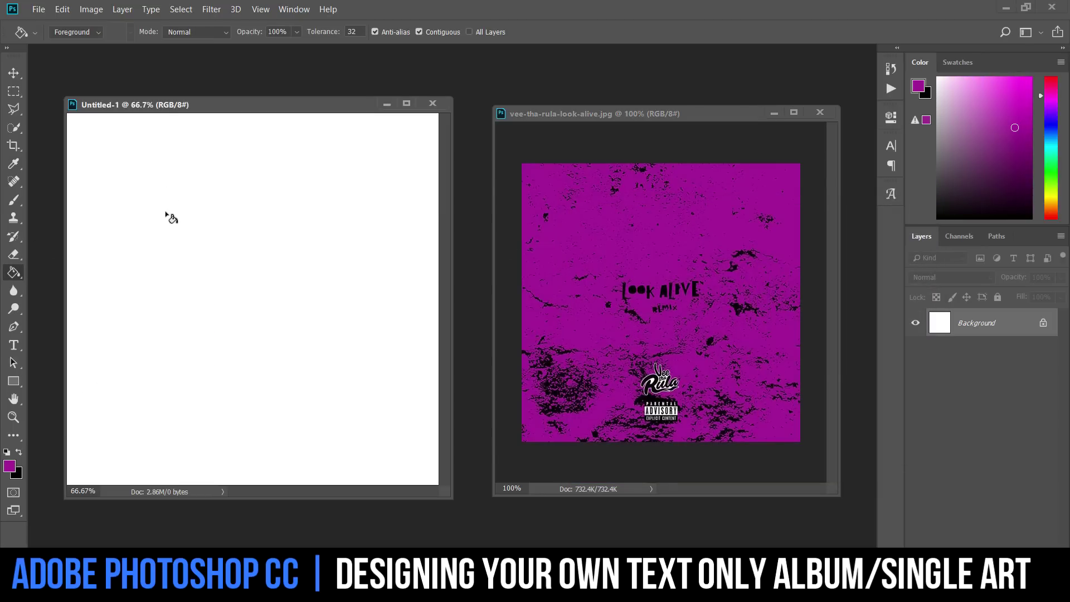
{"action": "left_click", "coordinate": [171, 217]}
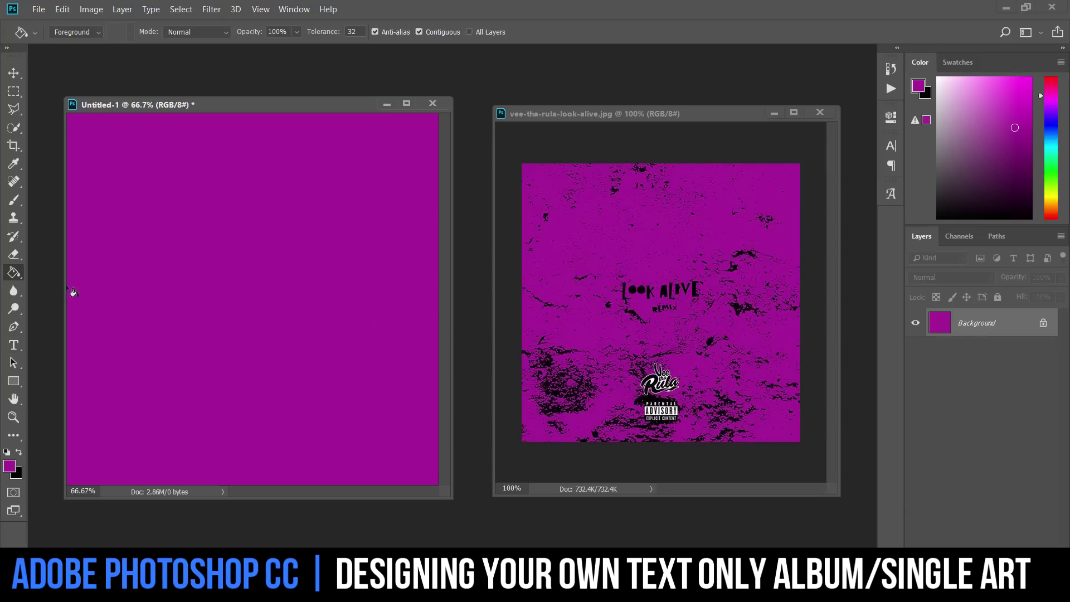
- Start a text line near the middle of the purple canvas and set its color to black (000000)
{"action": "left_click", "coordinate": [14, 347]}
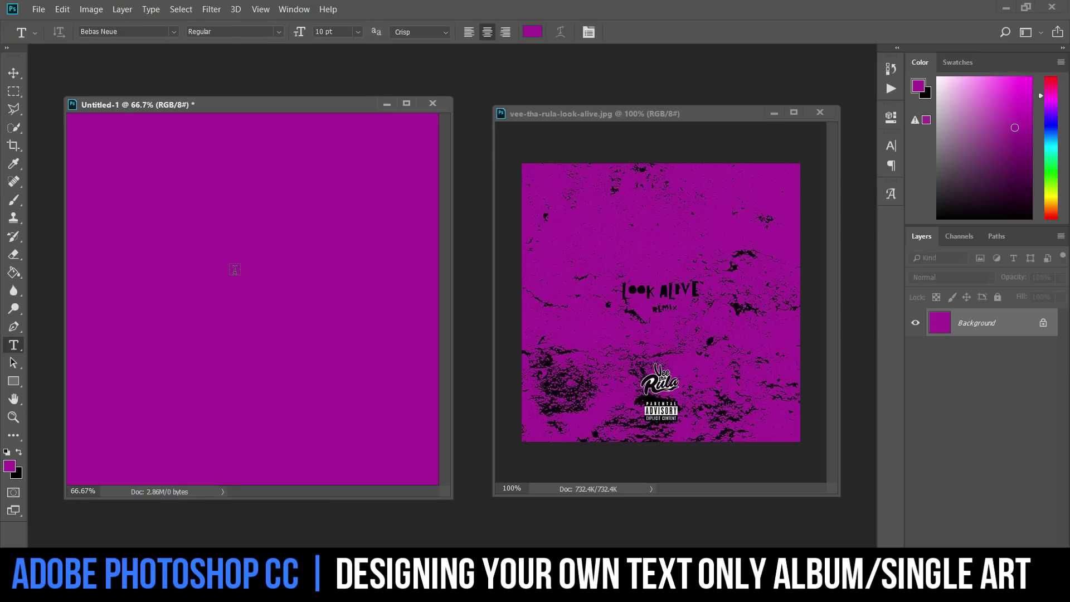
{"action": "left_click", "coordinate": [234, 270]}
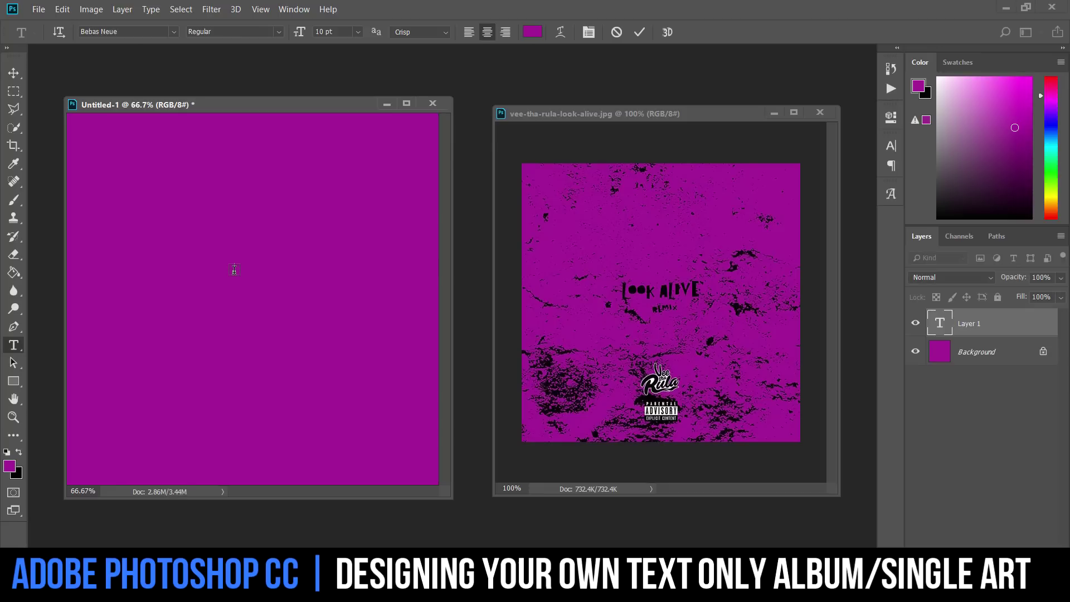
{"action": "left_click", "coordinate": [533, 33]}
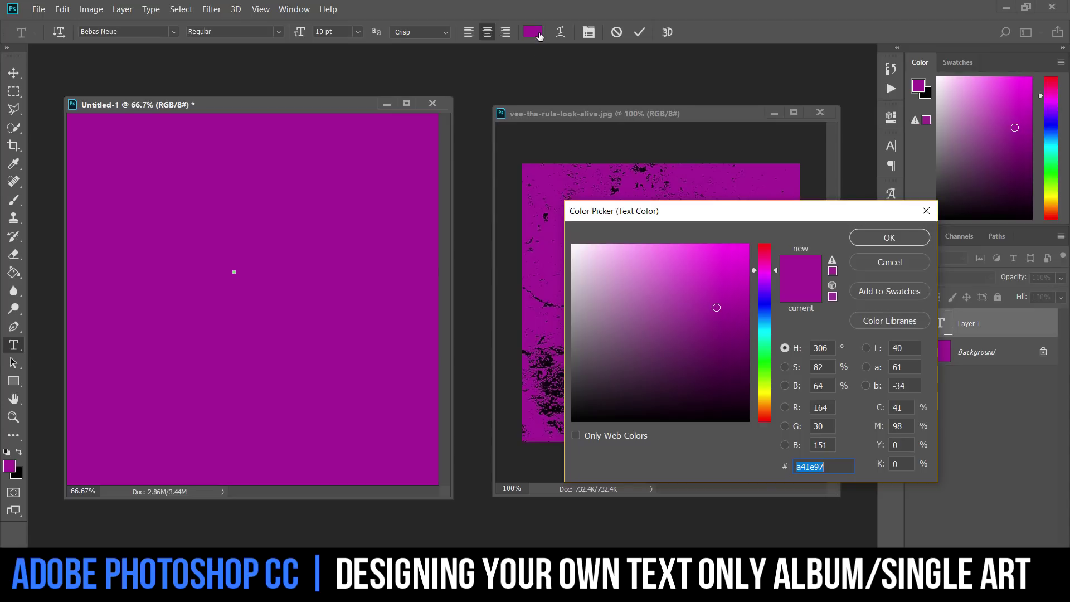
{"action": "left_click_drag", "start_coordinate": [627, 396], "coordinate": [547, 435]}
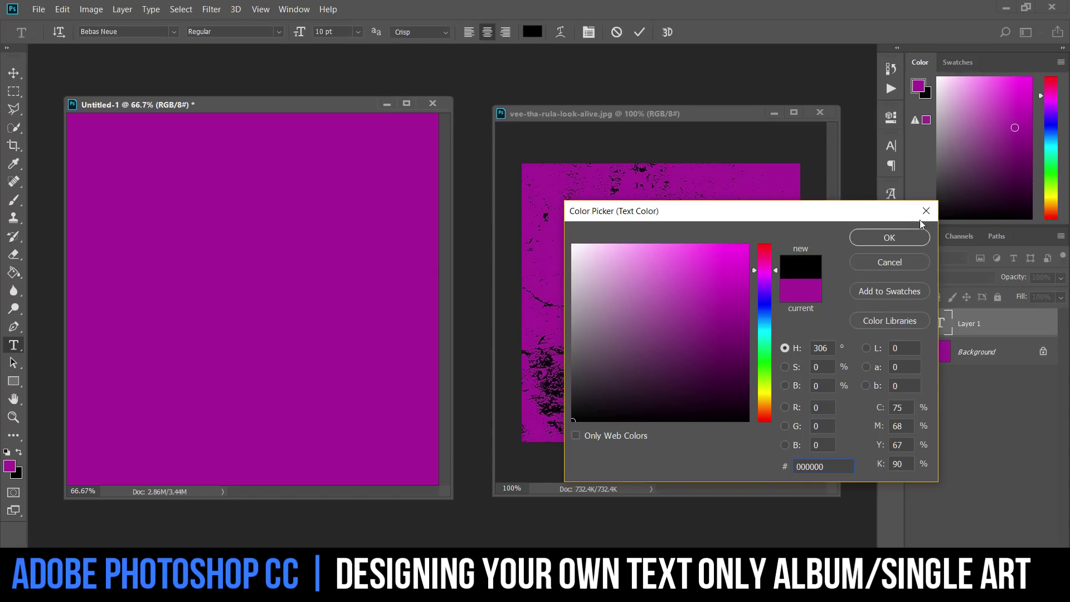
{"action": "left_click", "coordinate": [890, 238]}
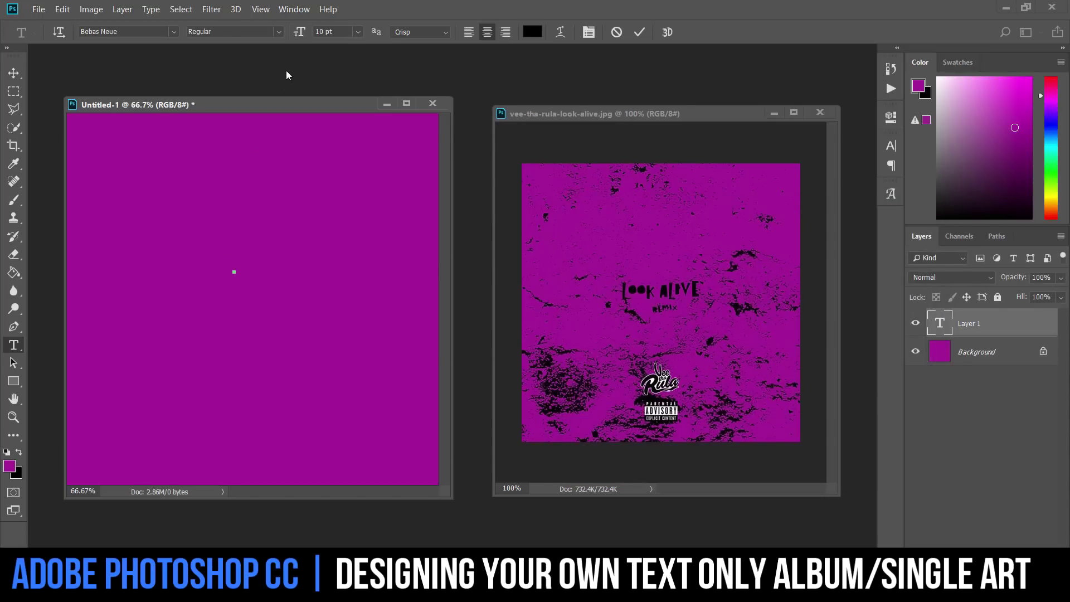
{"action": "type", "text": "VBXCBSDFHBBSFGHF"}
{"action": "key", "text": "ctrl+a"}
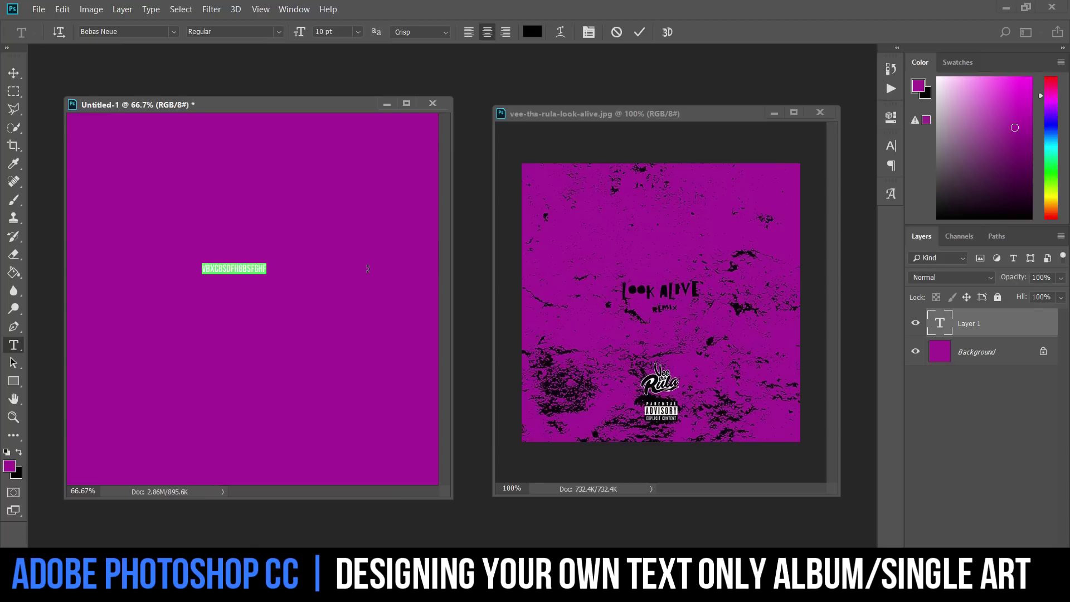
{"action": "key", "text": "BackSpace"}
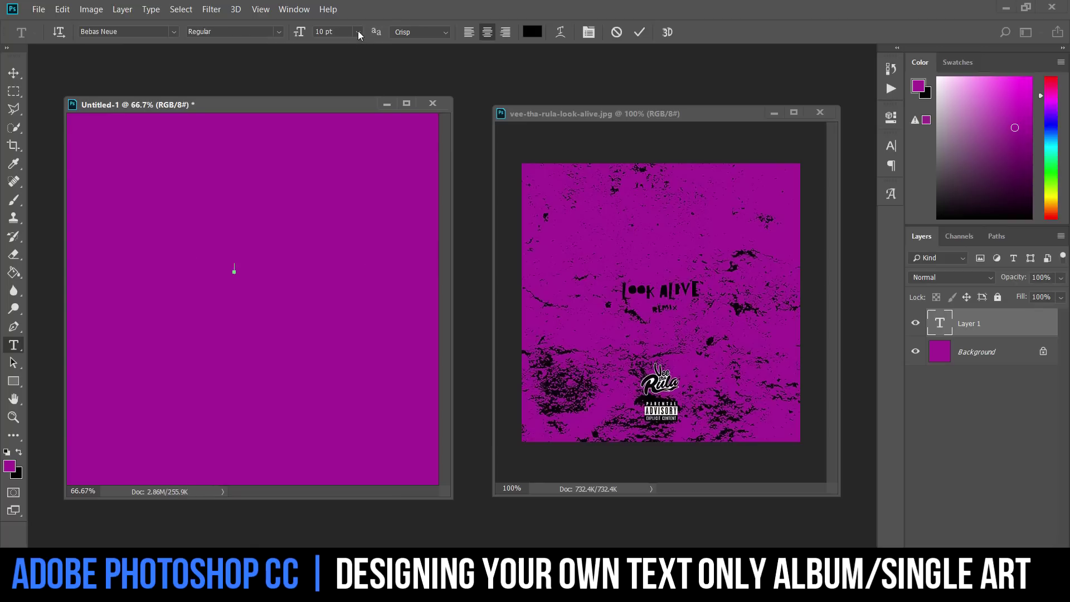
- Set the text size to 30 pt and enter LOOK ALIVE as the title
{"action": "left_click", "coordinate": [358, 32]}
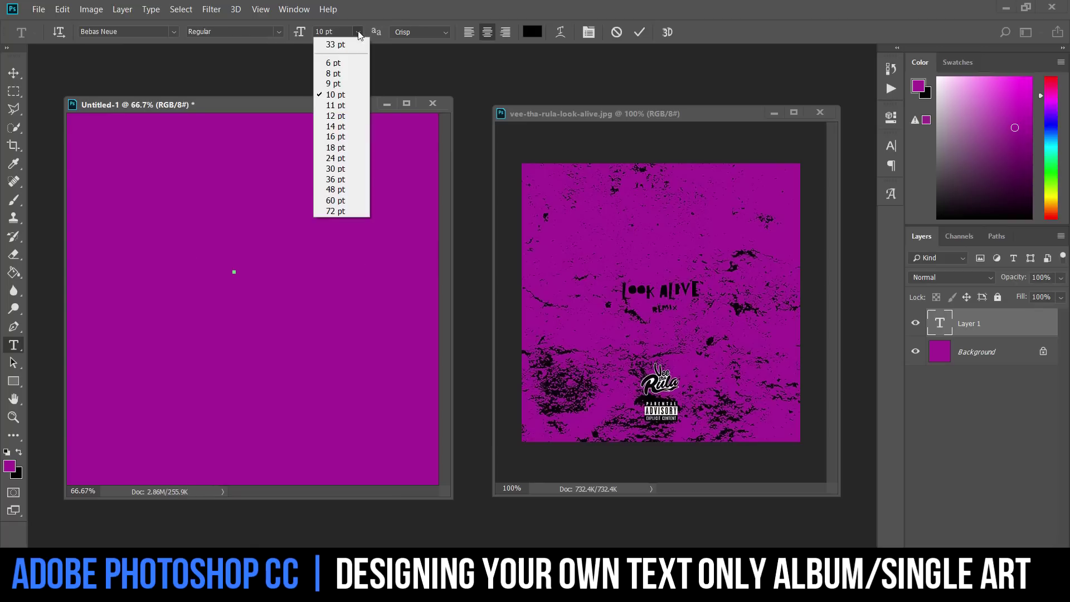
{"action": "left_click", "coordinate": [354, 169]}
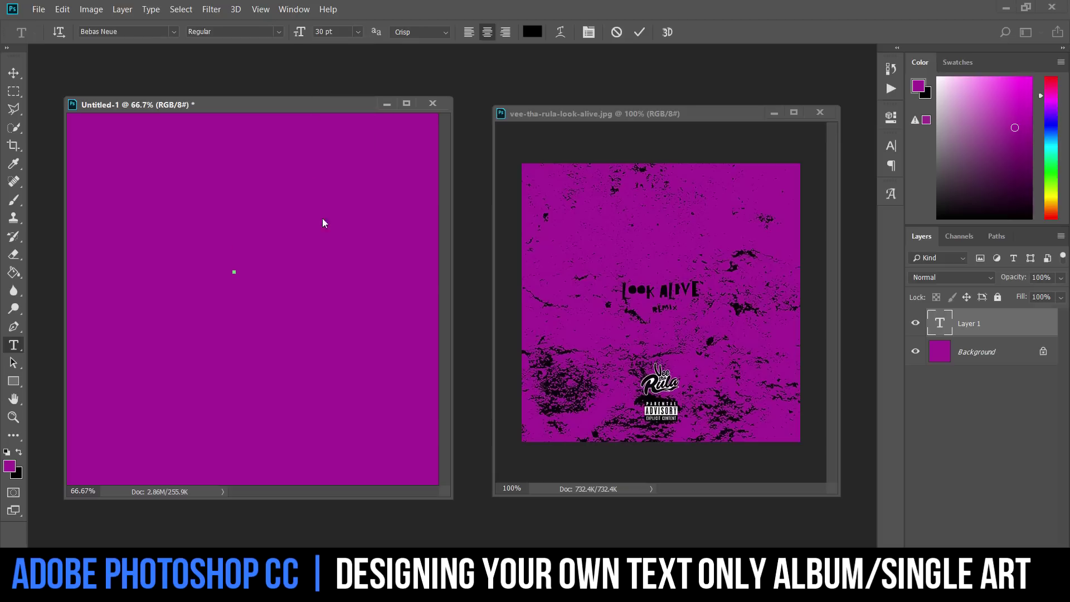
{"action": "type", "text": "DFGSDAGSDG"}
{"action": "double_click", "coordinate": [247, 271]}
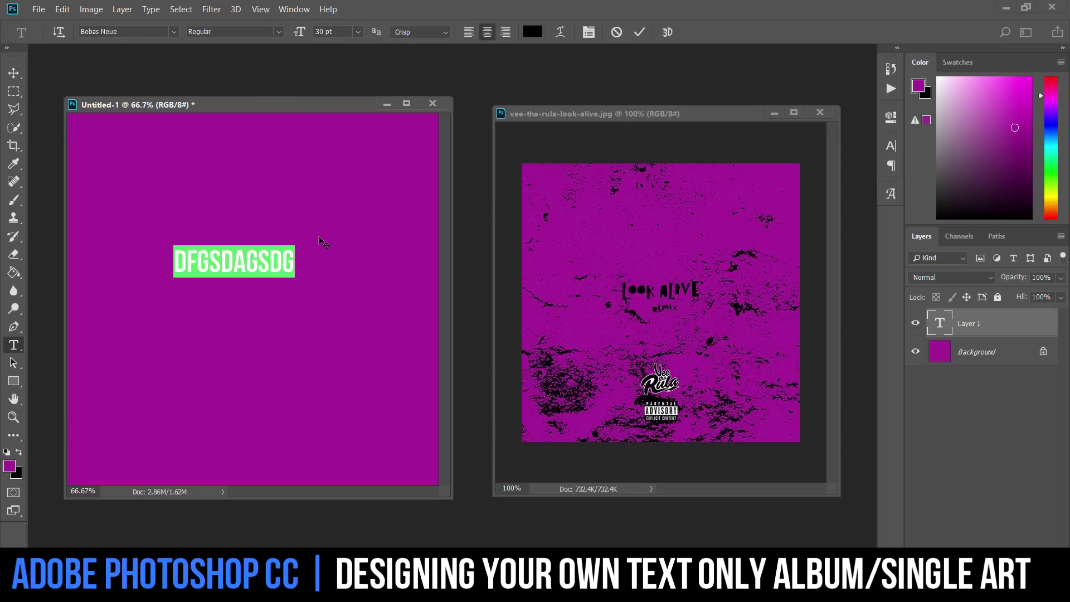
{"action": "key", "text": "BackSpace"}
{"action": "type", "text": "LOOK A"}
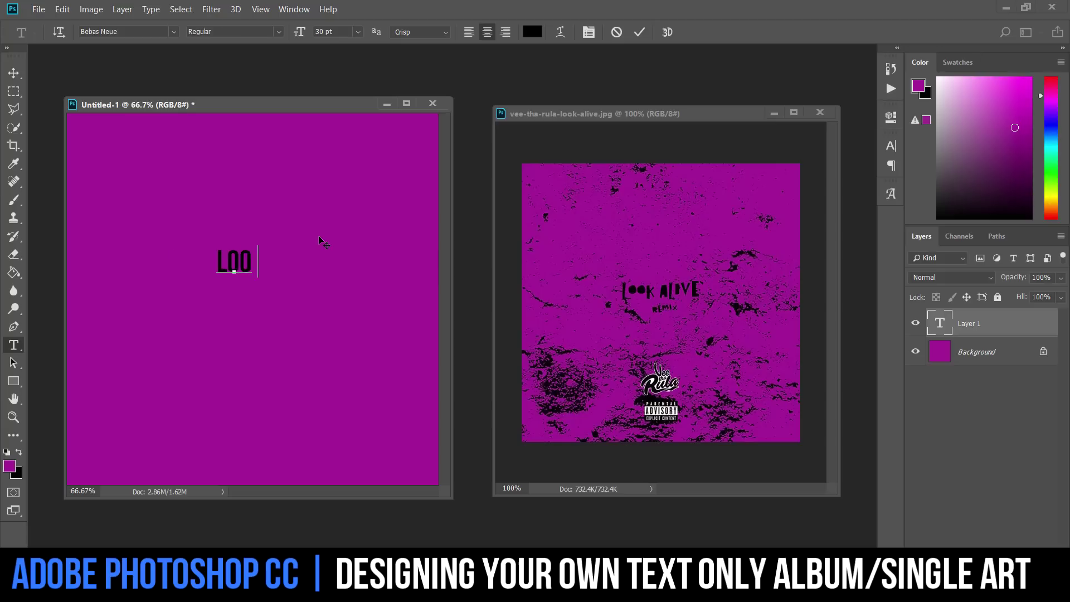
{"action": "key", "text": "BackSpace"}
{"action": "key", "text": "BackSpace"}
{"action": "type", "text": "ALIVE"}
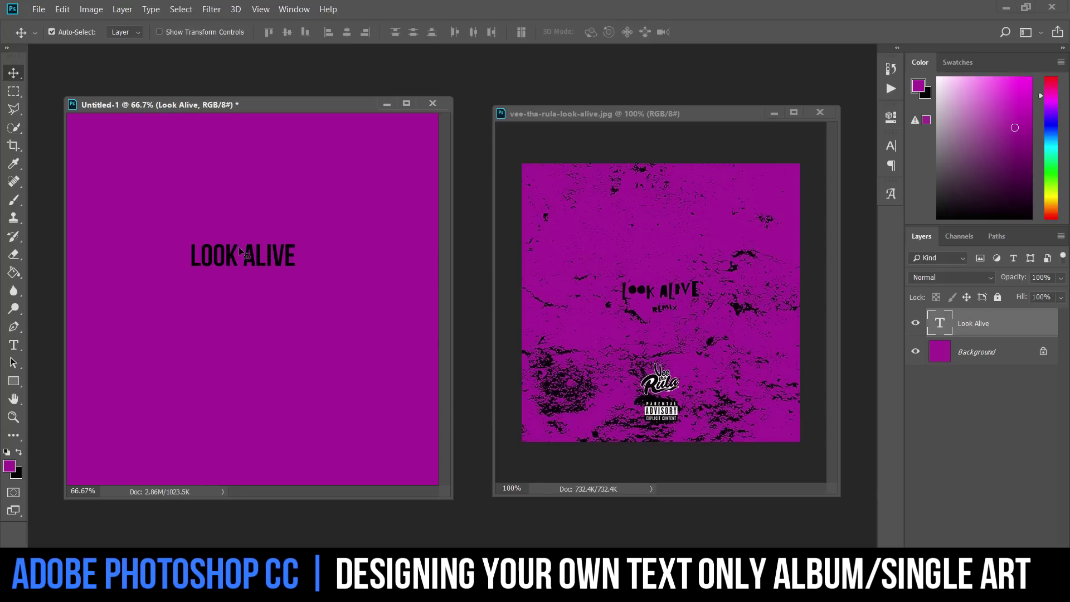
- Move the LOOK ALIVE title down to the center of the canvas
{"action": "left_click_drag", "start_coordinate": [252, 274], "coordinate": [262, 305]}
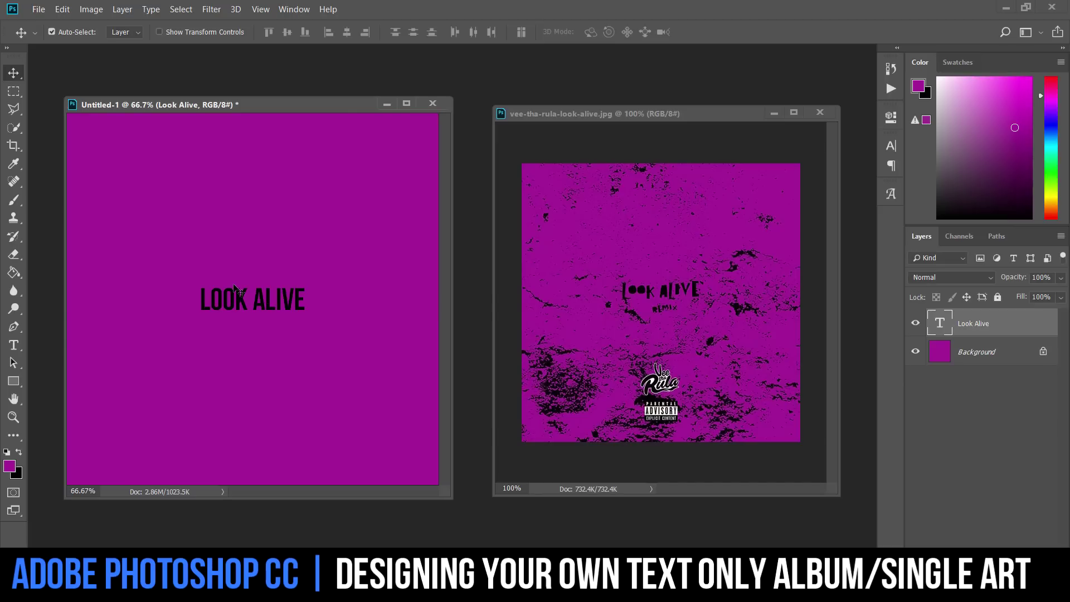
{"action": "left_click_drag", "start_coordinate": [237, 290], "coordinate": [247, 310]}
- Change the font of the whole LOOK ALIVE title to Big Fish Ensemble
{"action": "left_click", "coordinate": [15, 345]}
{"action": "left_click", "coordinate": [236, 299]}
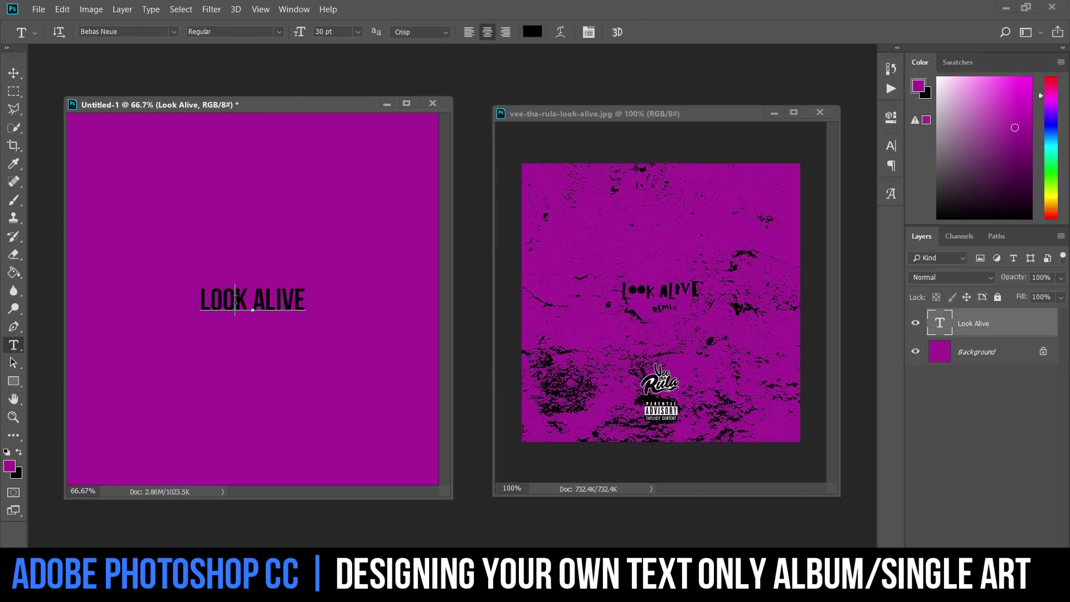
{"action": "key", "text": "ctrl+a"}
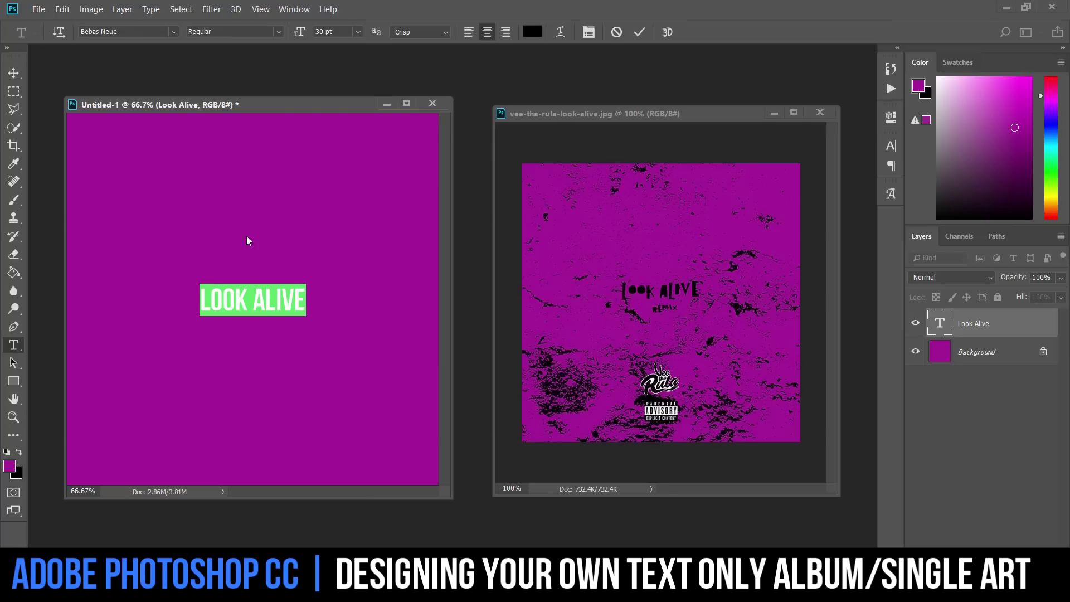
{"action": "left_click", "coordinate": [174, 32]}
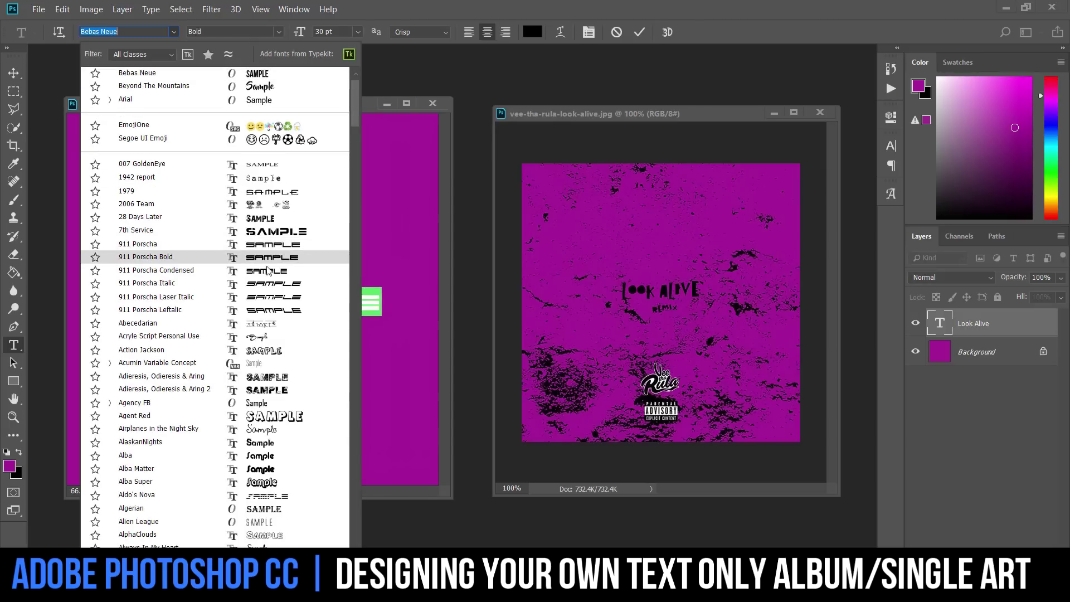
{"action": "scroll", "coordinate": [295, 323], "scroll_direction": "down", "scroll_amount": 2}
{"action": "scroll", "coordinate": [296, 322], "scroll_direction": "down", "scroll_amount": 4}
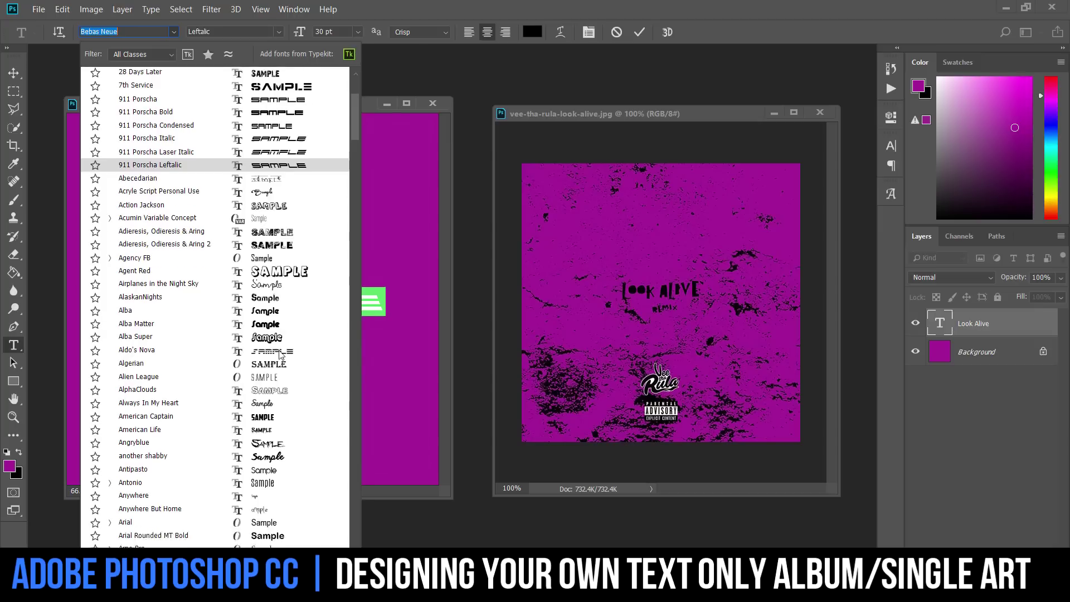
{"action": "scroll", "coordinate": [293, 357], "scroll_direction": "down", "scroll_amount": 7}
{"action": "scroll", "coordinate": [284, 316], "scroll_direction": "down", "scroll_amount": 18}
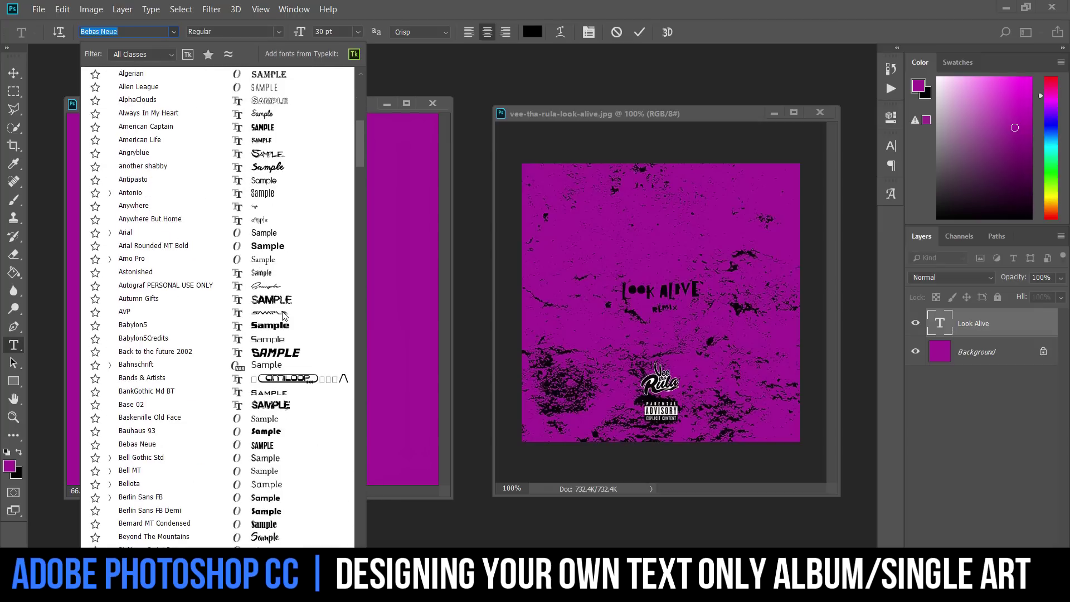
{"action": "scroll", "coordinate": [284, 316], "scroll_direction": "down", "scroll_amount": 12}
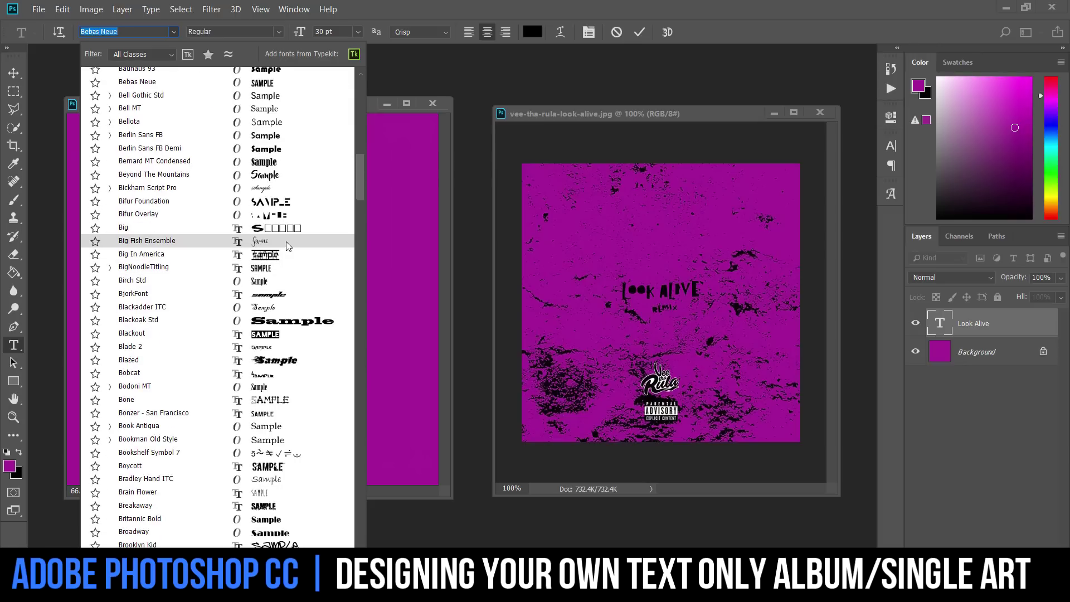
{"action": "left_click", "coordinate": [286, 242]}
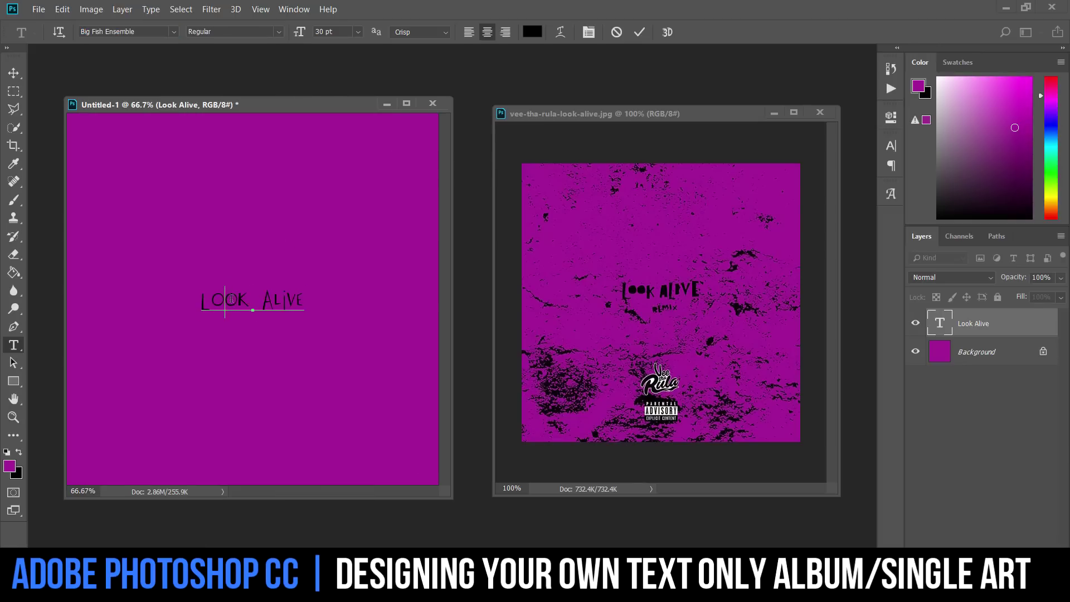
- Apply Faux Bold to the whole LOOK ALIVE title
{"action": "triple_click", "coordinate": [234, 301]}
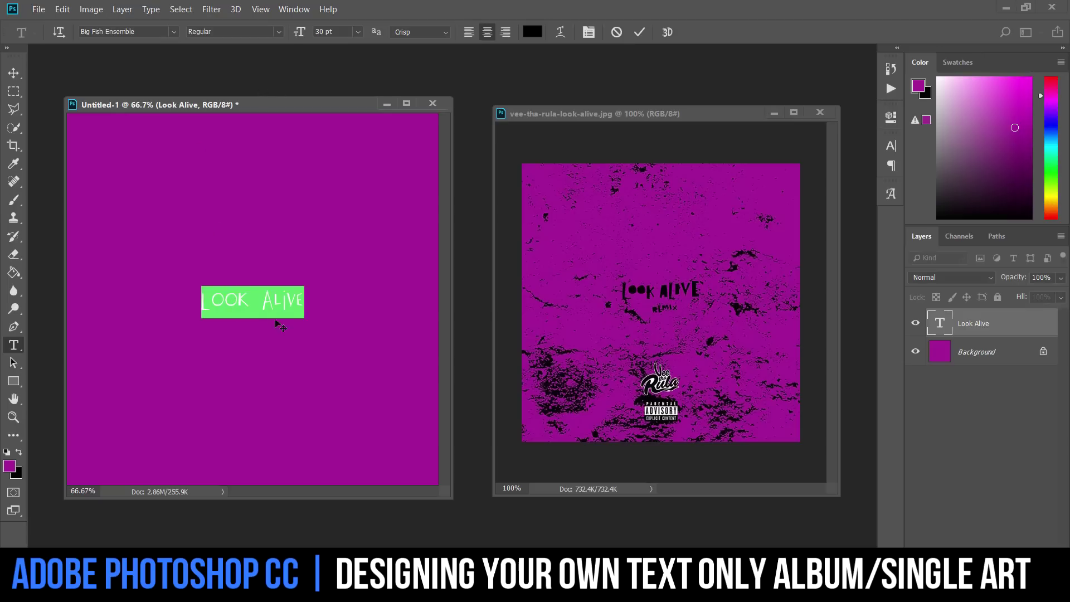
{"action": "right_click", "coordinate": [254, 300]}
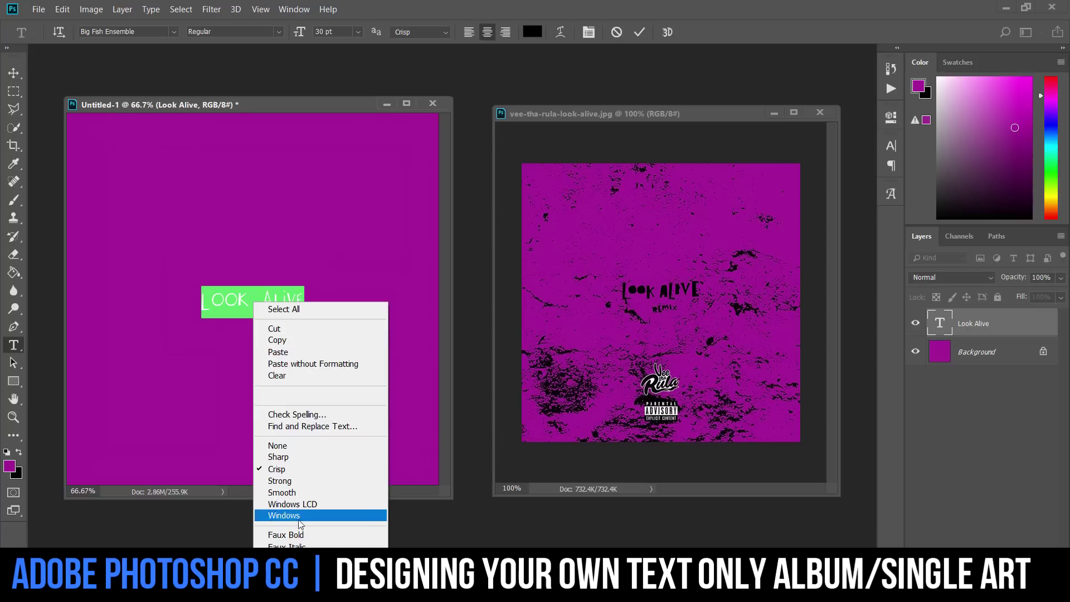
{"action": "left_click", "coordinate": [302, 536]}
{"action": "left_click", "coordinate": [237, 304]}
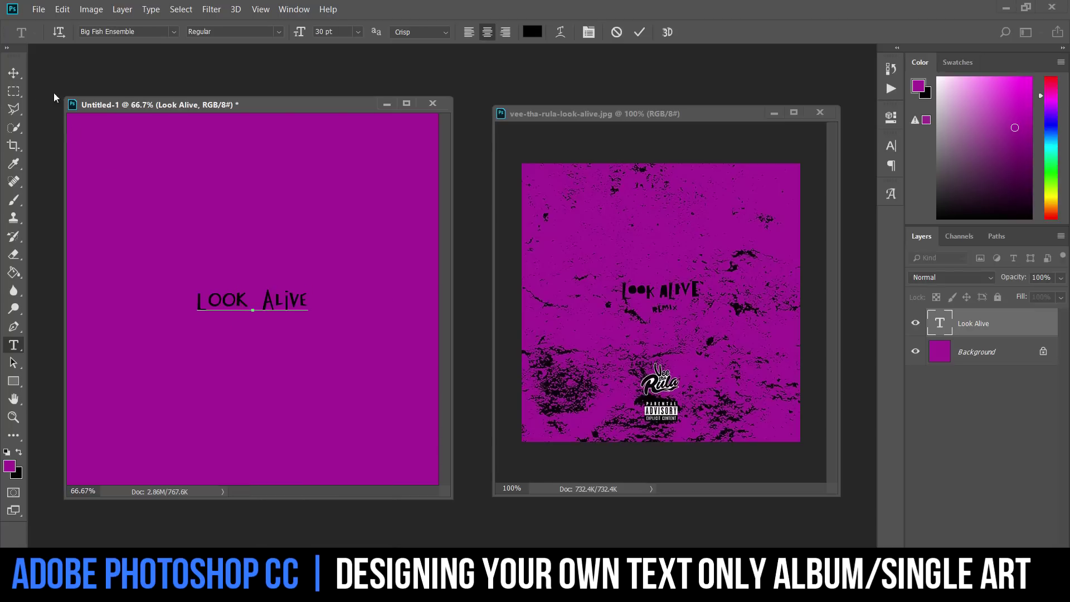
{"action": "left_click", "coordinate": [14, 74]}
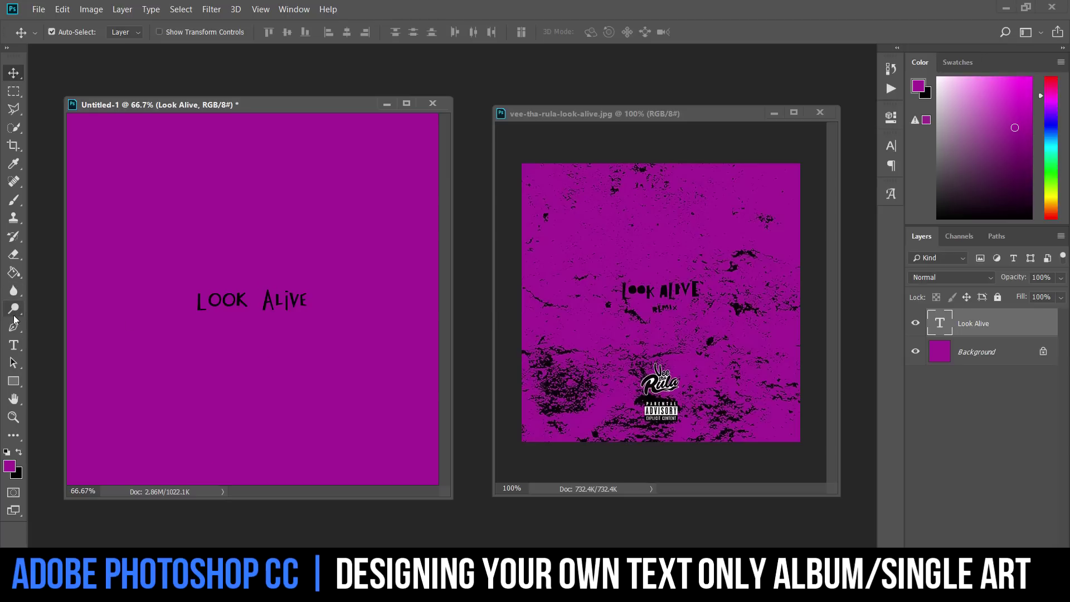
{"action": "left_click", "coordinate": [13, 345]}
{"action": "double_click", "coordinate": [247, 300]}
{"action": "key", "text": "ctrl+a"}
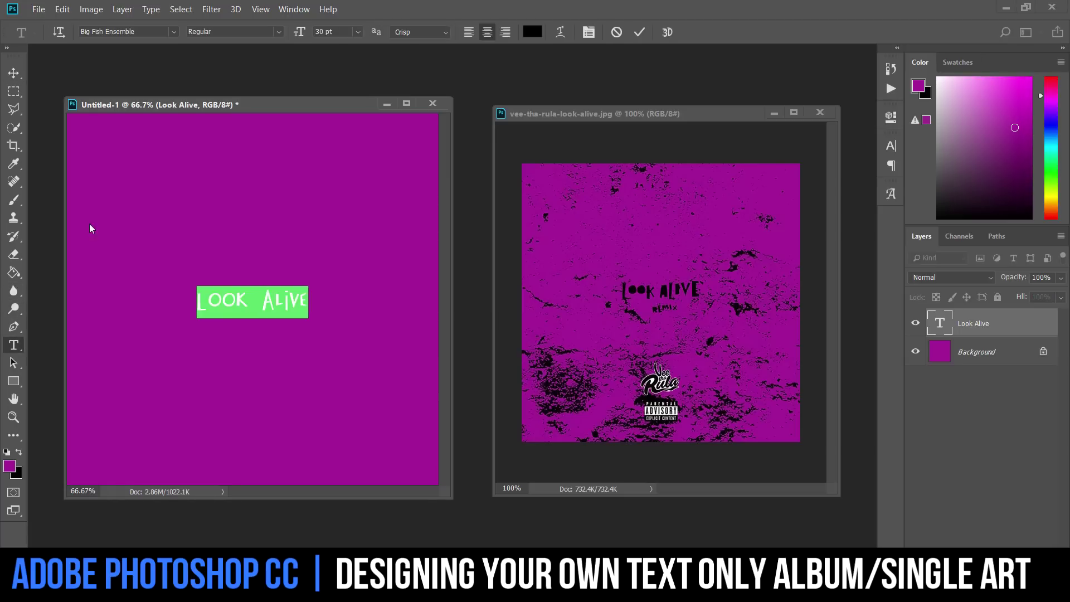
{"action": "left_click", "coordinate": [14, 73]}
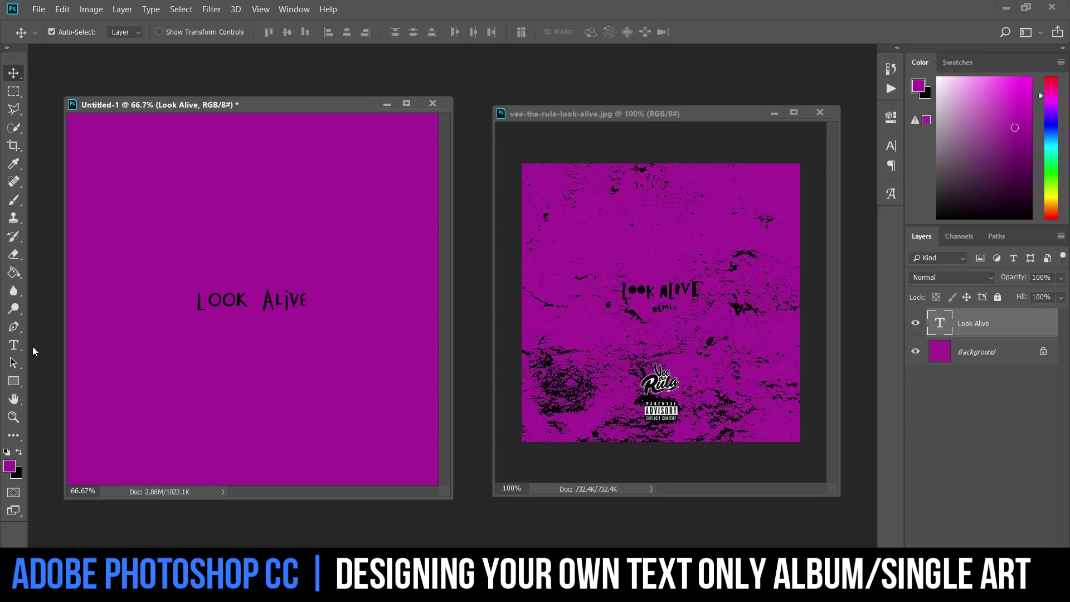
- Add a separate text line reading Remix just below the LOOK ALIVE title
{"action": "left_click", "coordinate": [17, 346]}
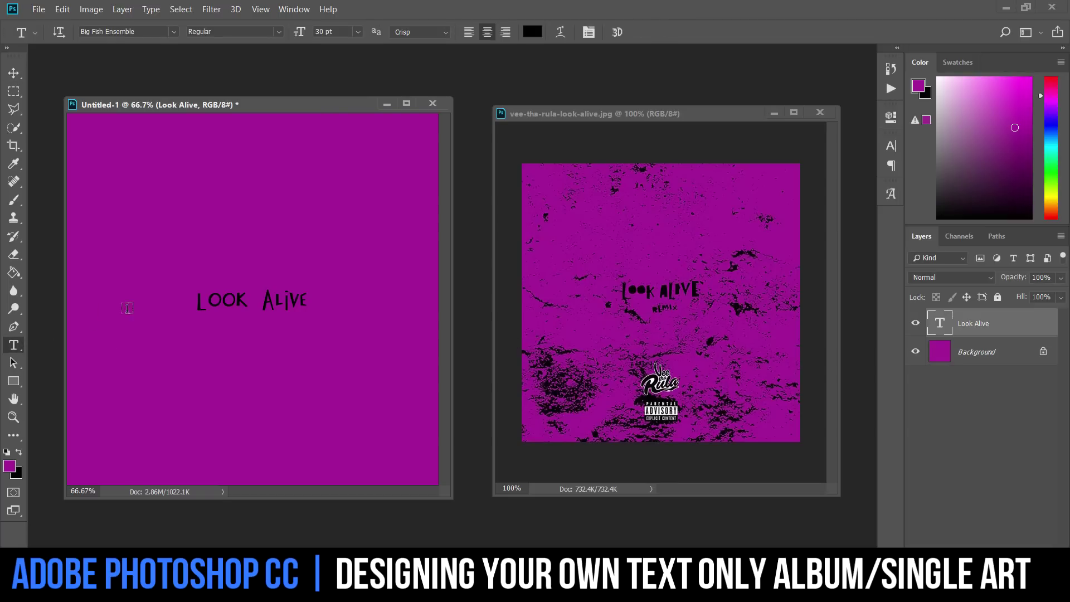
{"action": "left_click", "coordinate": [231, 329]}
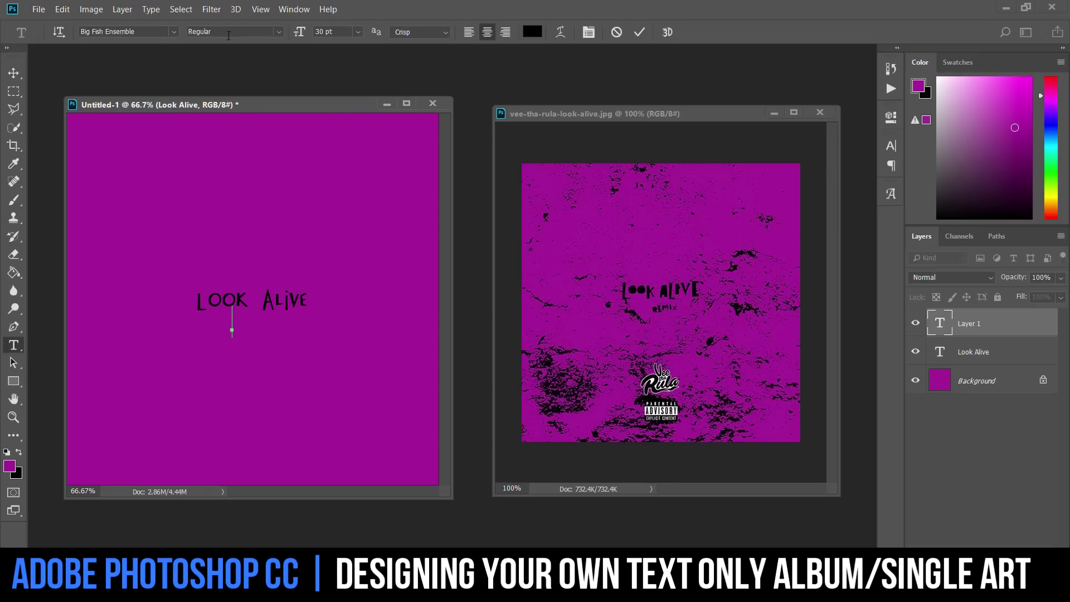
{"action": "type", "text": "Remix"}
{"action": "double_click", "coordinate": [242, 312]}
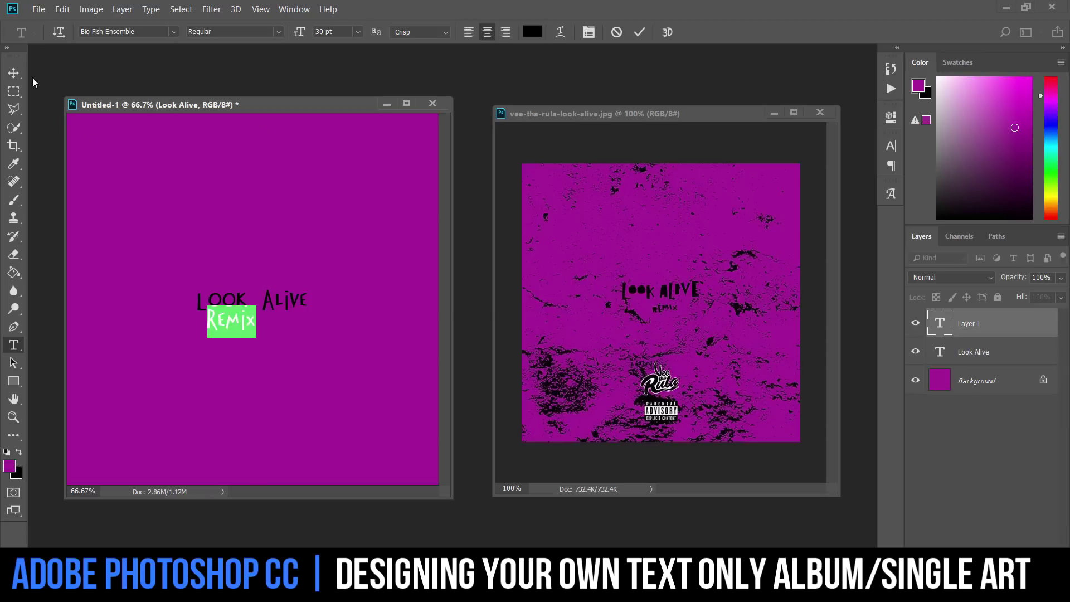
{"action": "left_click", "coordinate": [13, 73]}
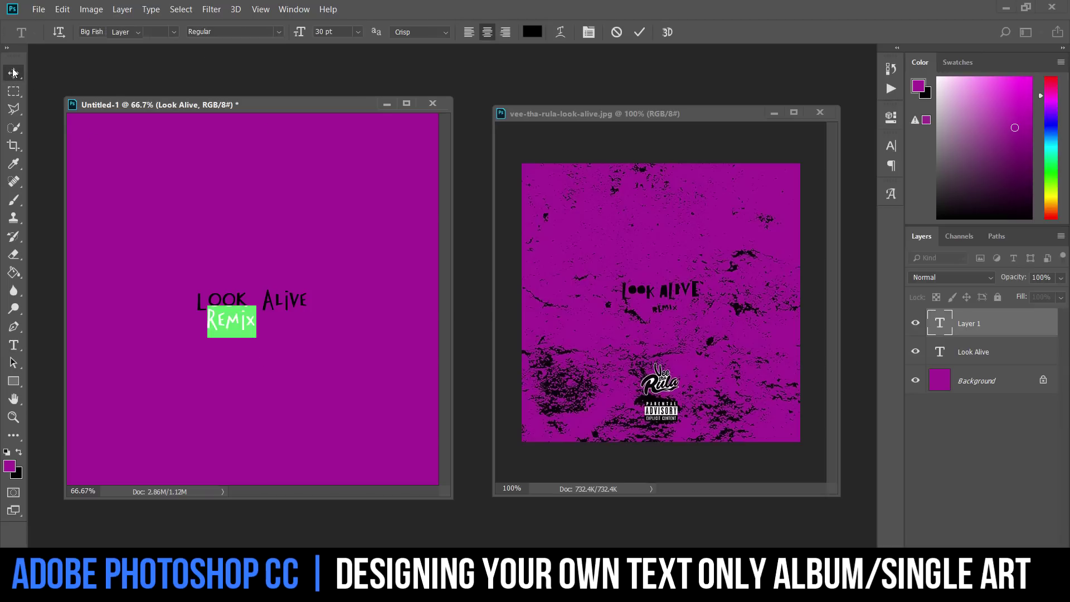
- Move the Remix text so it sits centered beneath the LOOK ALIVE title
{"action": "left_click", "coordinate": [14, 345]}
{"action": "left_click", "coordinate": [237, 322]}
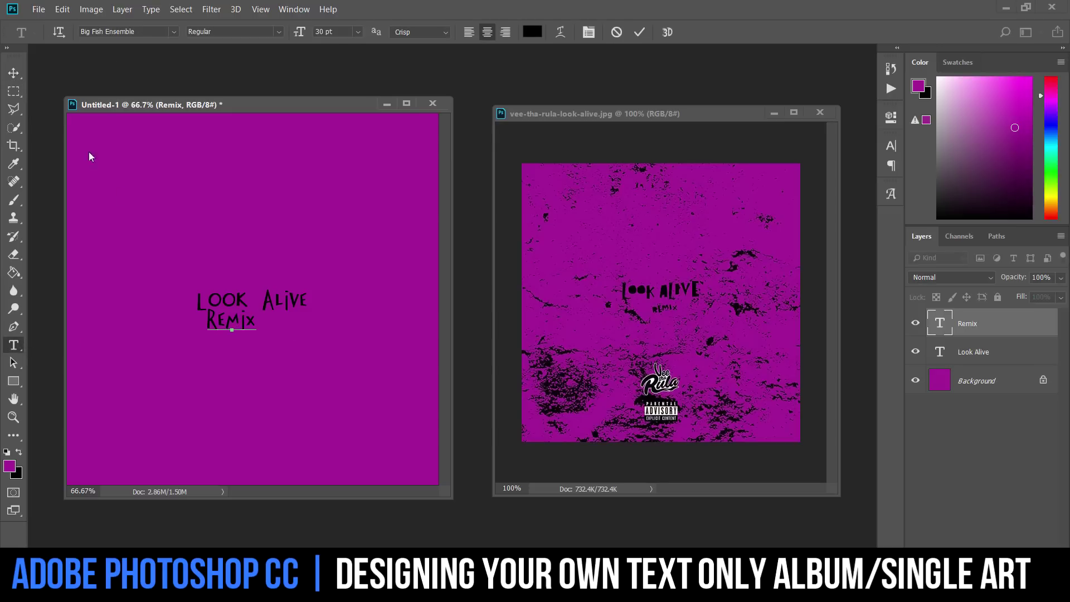
{"action": "left_click", "coordinate": [17, 73]}
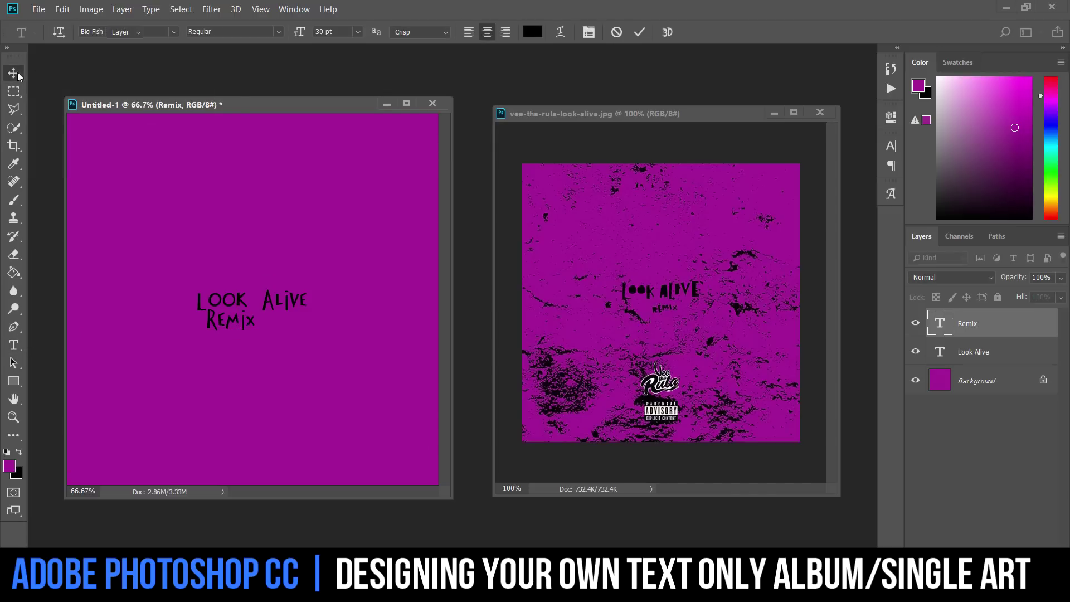
{"action": "left_click_drag", "start_coordinate": [229, 320], "coordinate": [254, 326]}
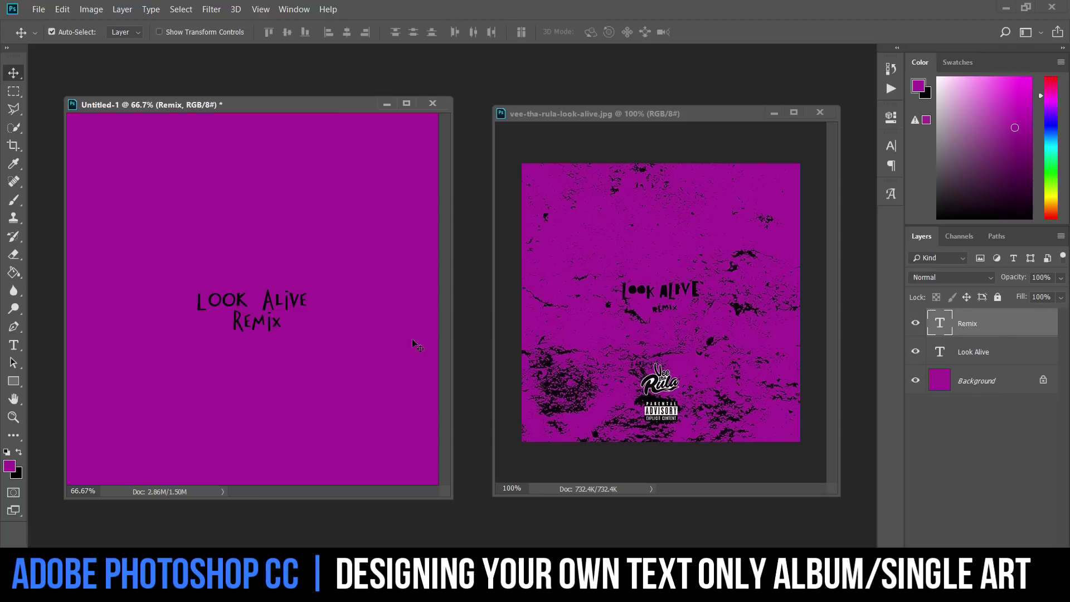
- Try scaling the Remix text without keeping its proportions, to about 222% width and 144% height, and undo the scaling
{"action": "key", "text": "ctrl+t"}
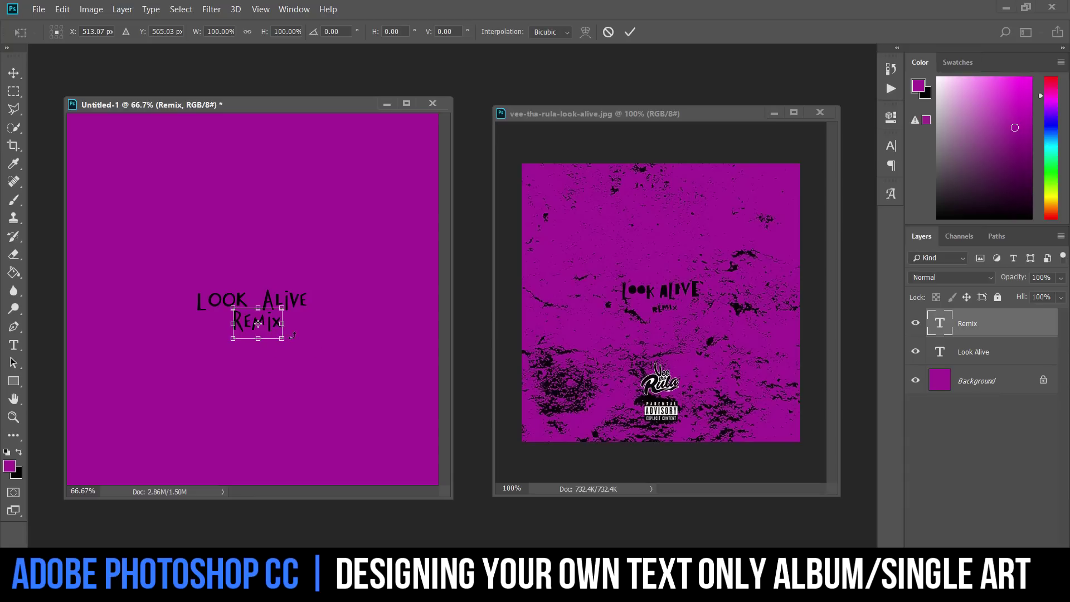
{"action": "left_click_drag", "start_coordinate": [281, 338], "coordinate": [342, 352]}
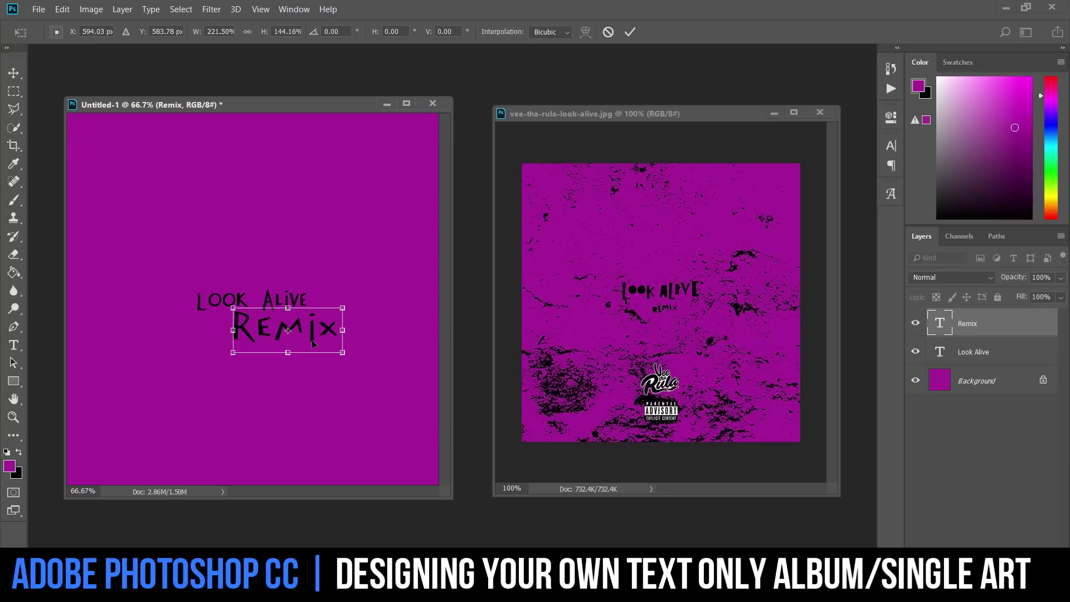
{"action": "key", "text": "Return"}
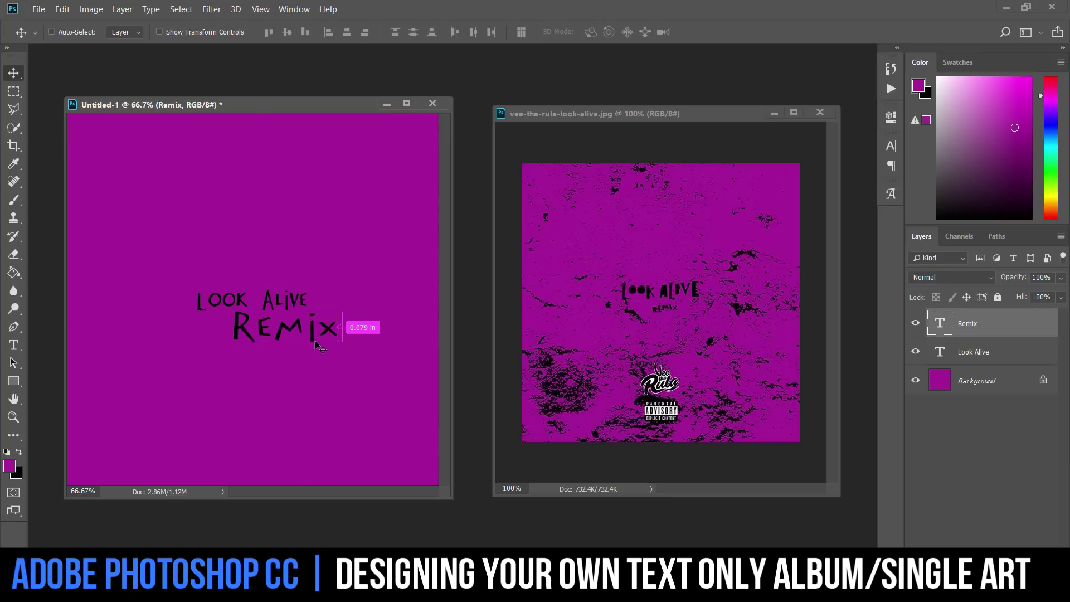
{"action": "key", "text": "ctrl+z"}
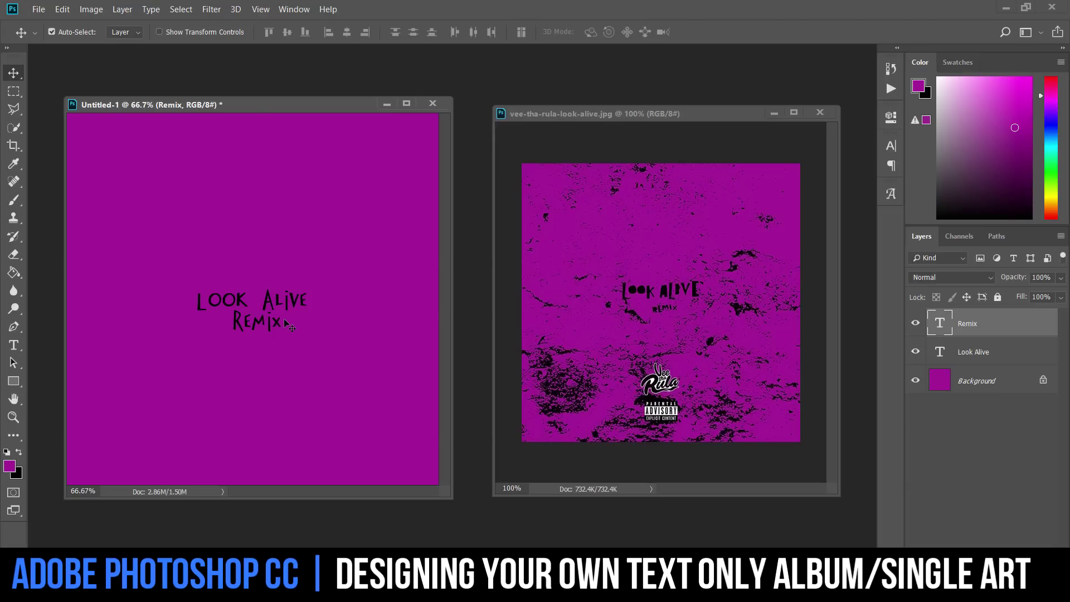
- Transform the Remix text proportionally to about 58% with a rotation of about -11.5°, and place it centered just below the title
{"action": "key", "text": "ctrl+t"}
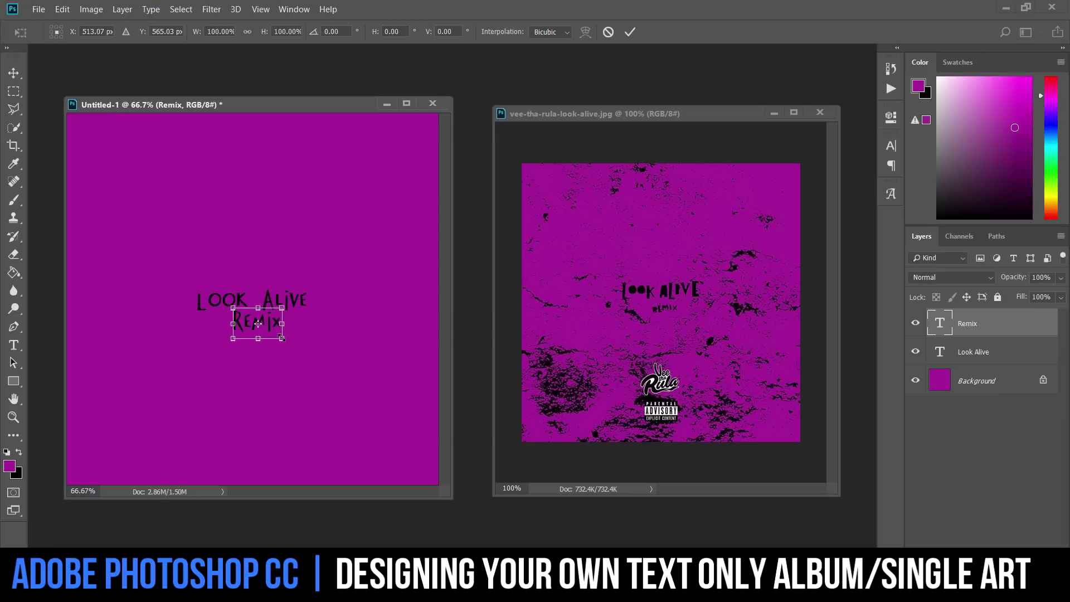
{"action": "left_click_drag", "start_coordinate": [281, 338], "coordinate": [264, 326]}
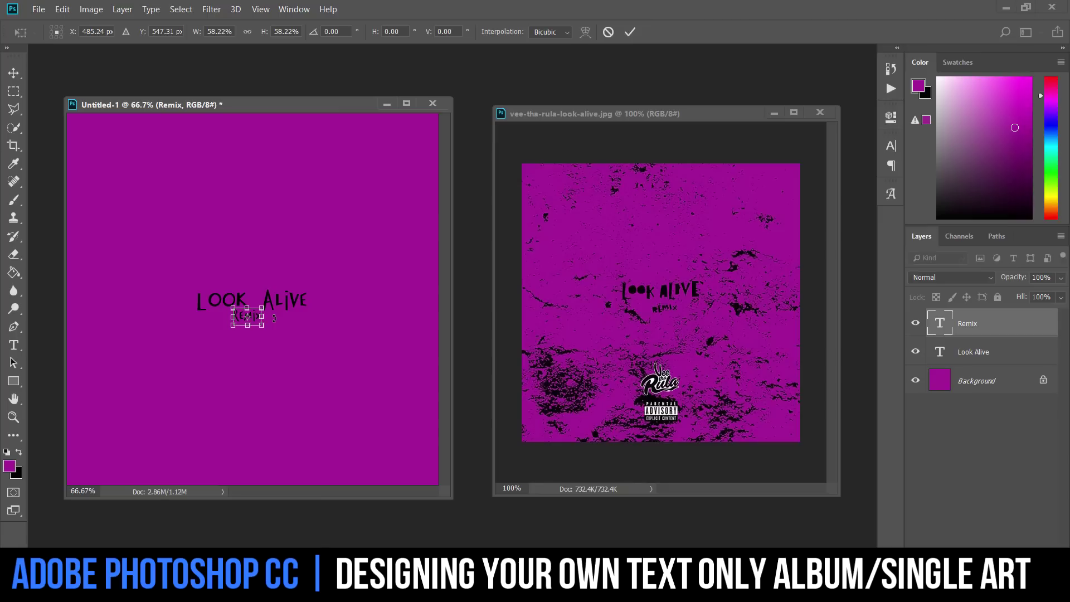
{"action": "left_click_drag", "start_coordinate": [275, 318], "coordinate": [275, 313]}
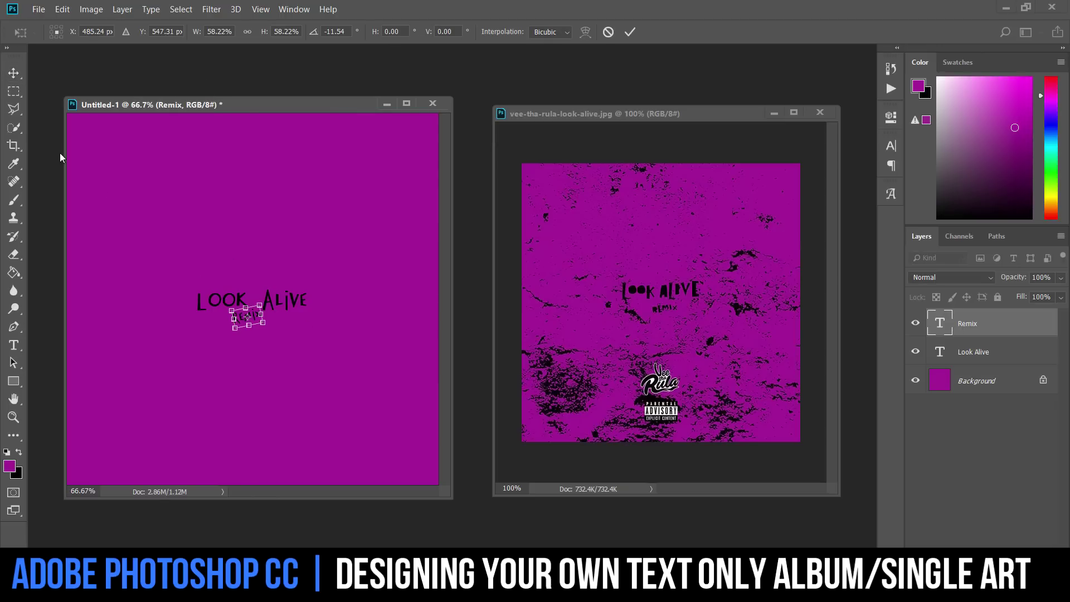
{"action": "left_click", "coordinate": [12, 72]}
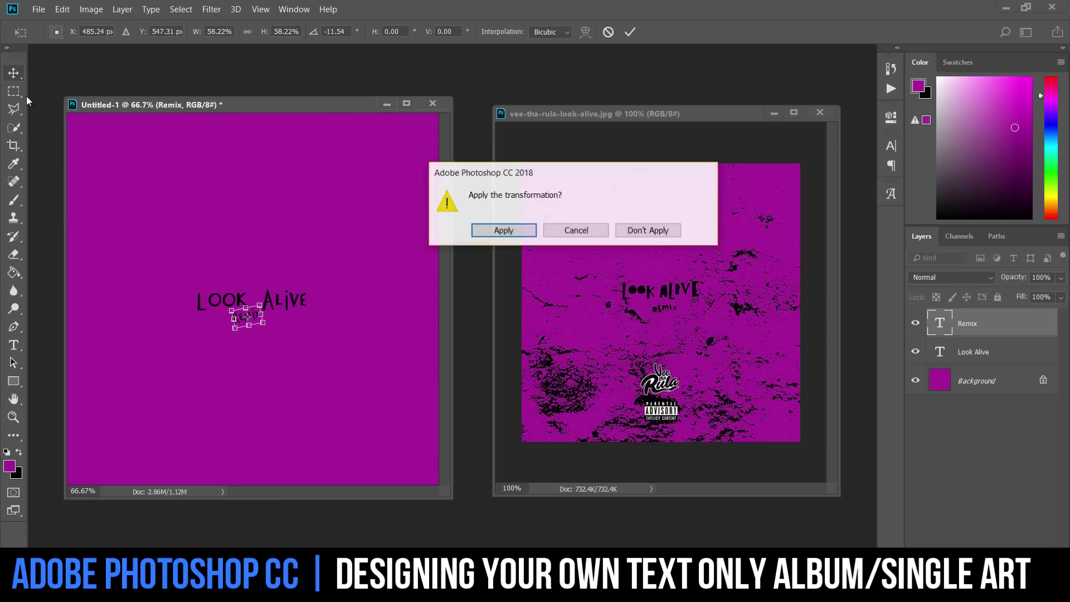
{"action": "left_click", "coordinate": [503, 230]}
{"action": "left_click_drag", "start_coordinate": [249, 321], "coordinate": [262, 327]}
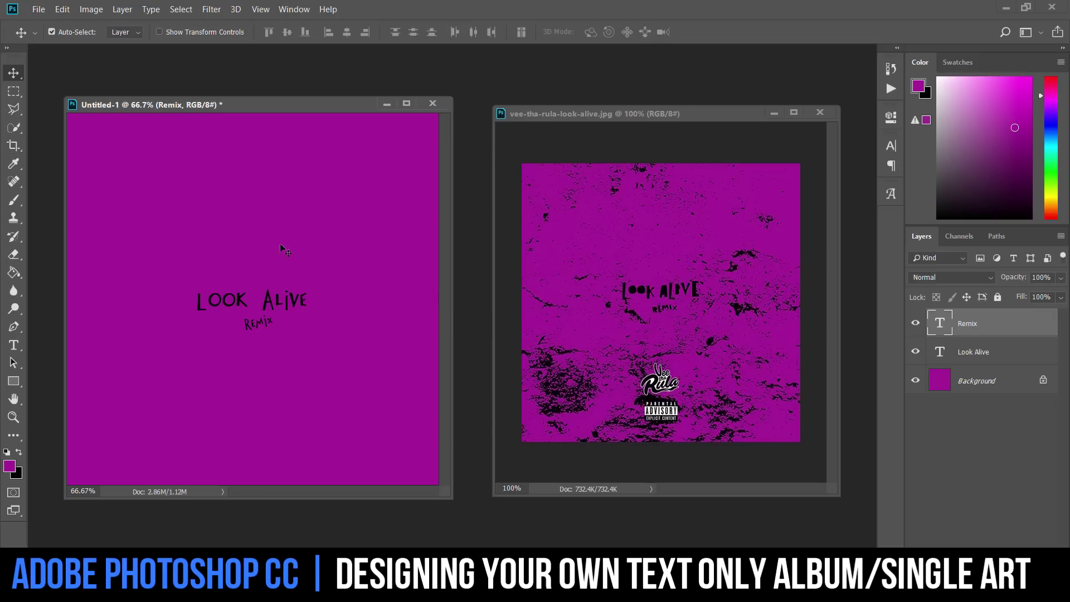
- Open the Parental Advisory label image and the Black Logo No Text image, placing the logo's window beside the cover
{"action": "left_click", "coordinate": [38, 9]}
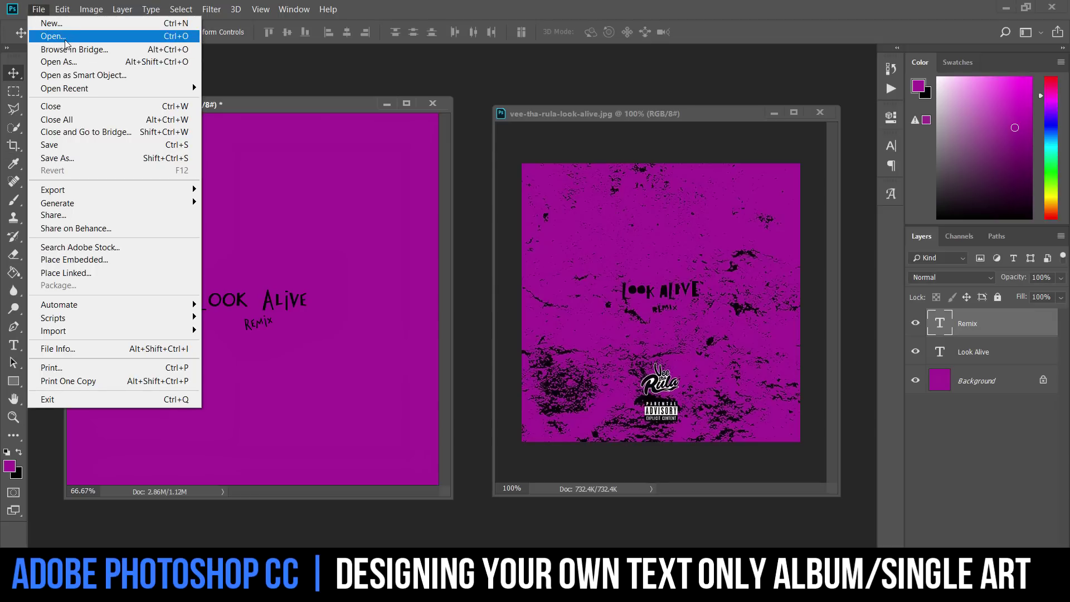
{"action": "left_click", "coordinate": [65, 38]}
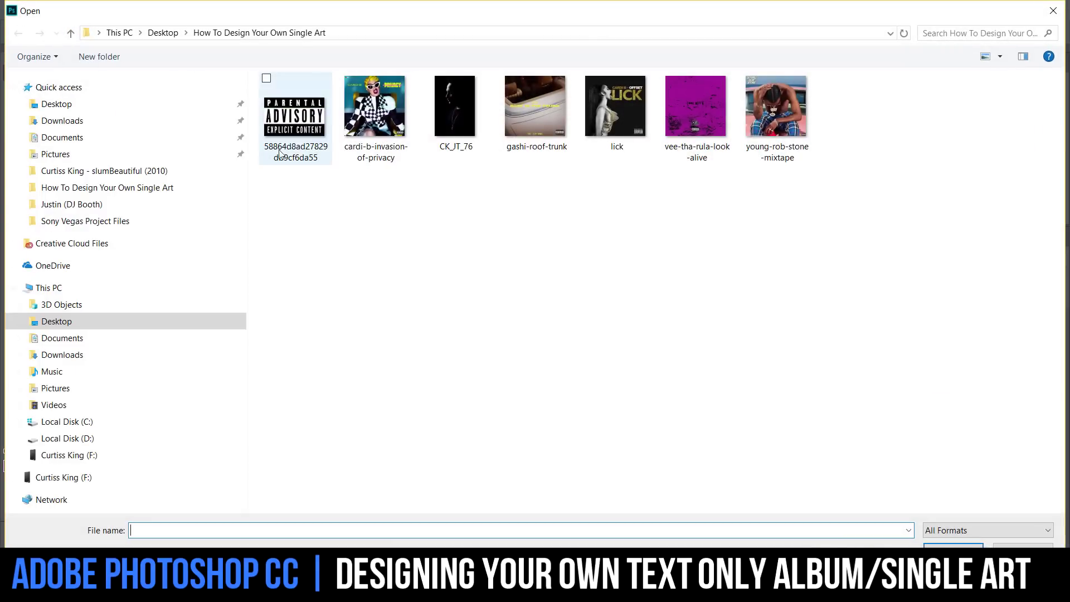
{"action": "left_click", "coordinate": [306, 125]}
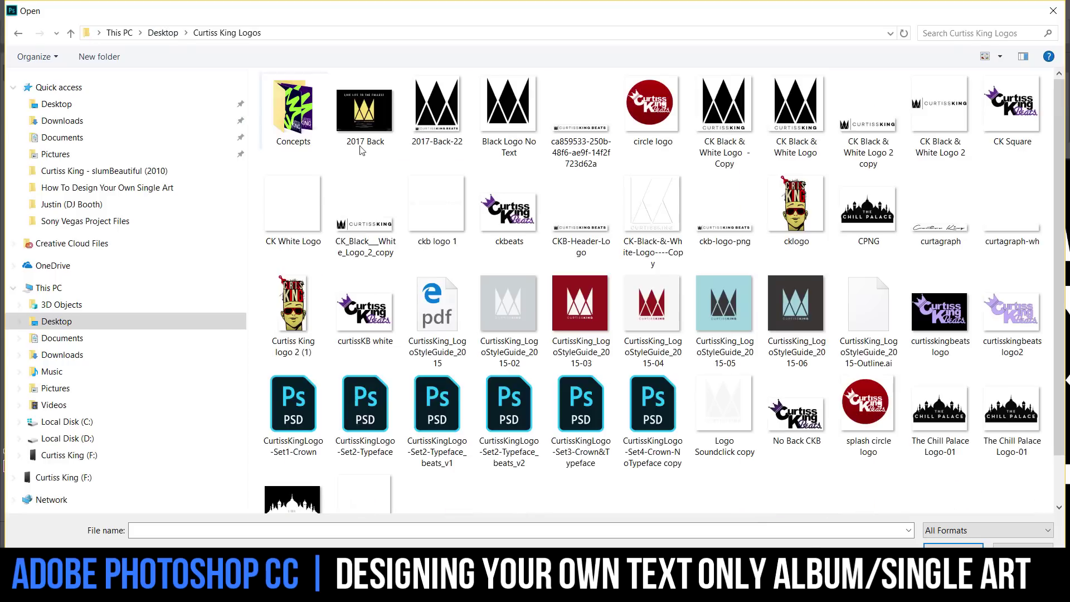
{"action": "double_click", "coordinate": [522, 126]}
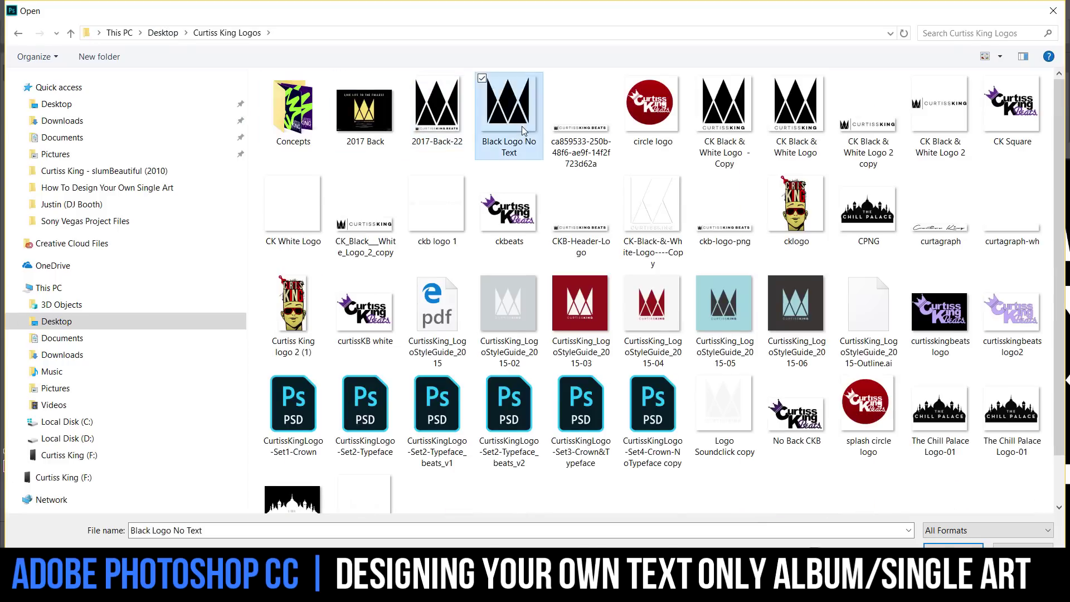
{"action": "left_click_drag", "start_coordinate": [302, 60], "coordinate": [802, 215]}
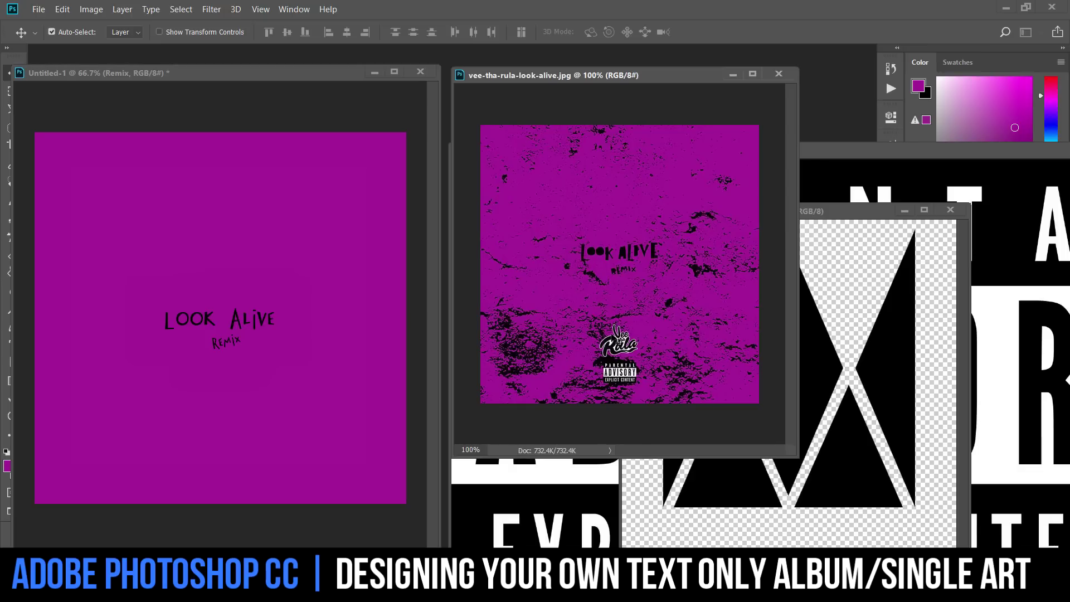
- Resize the Black Logo No Text image to 300 pixels wide, keeping its proportions
{"action": "left_click", "coordinate": [851, 211]}
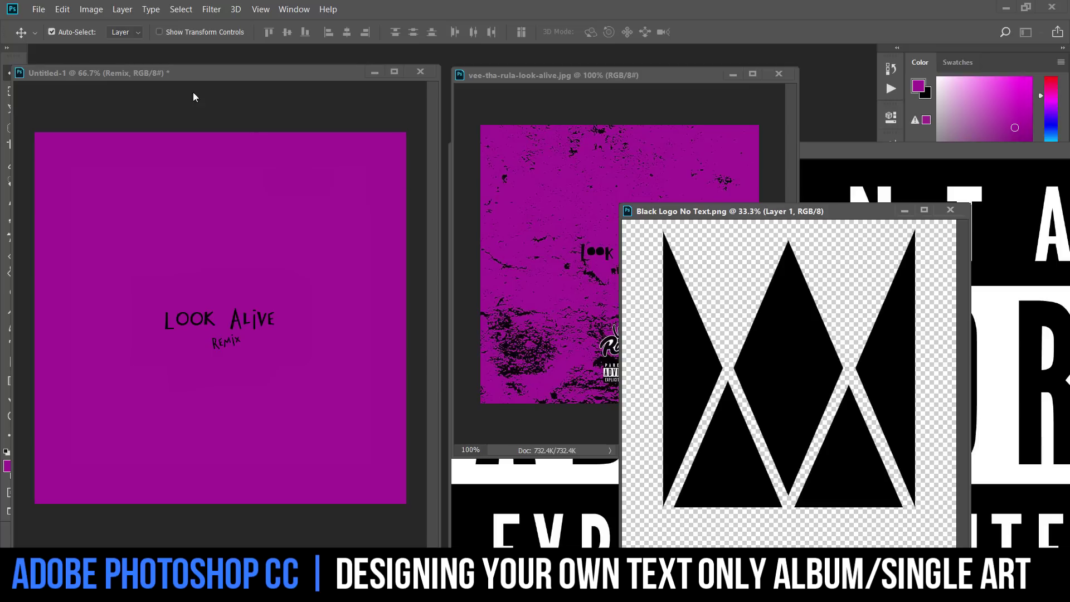
{"action": "left_click", "coordinate": [103, 11]}
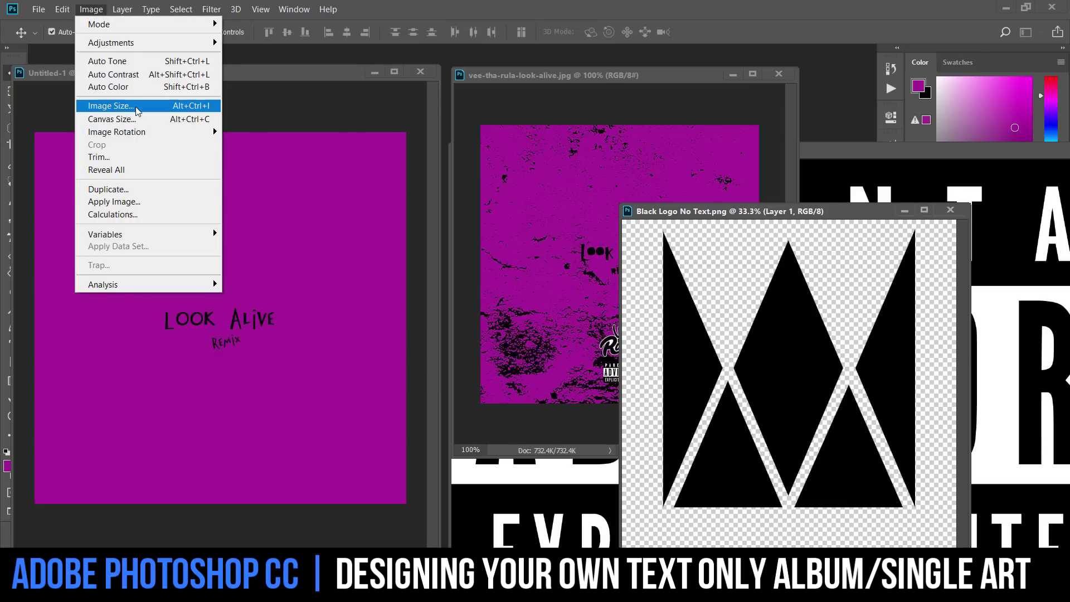
{"action": "left_click", "coordinate": [128, 107]}
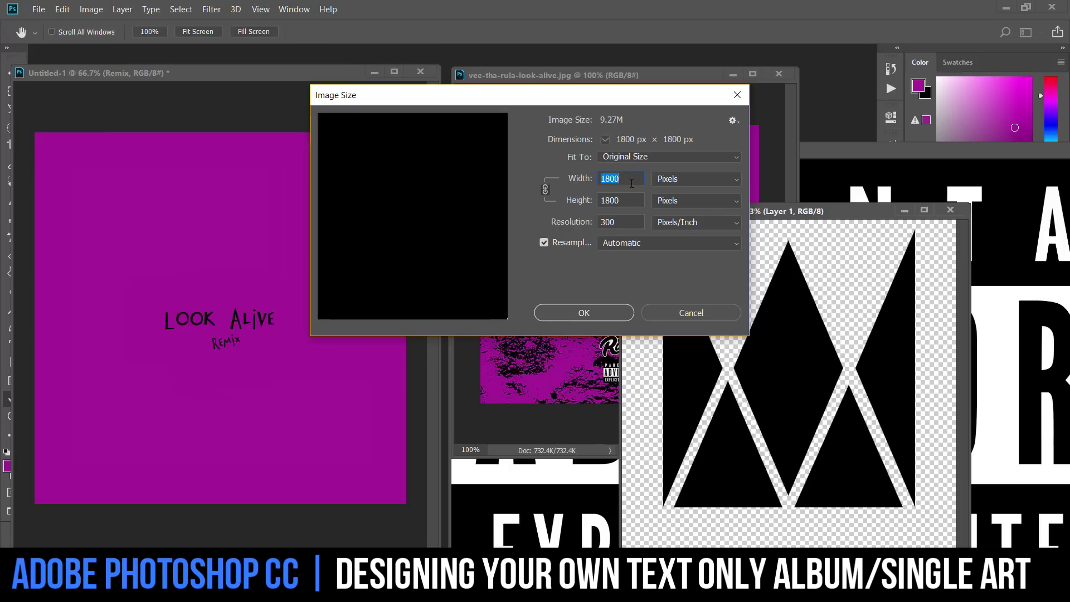
{"action": "type", "text": "300"}
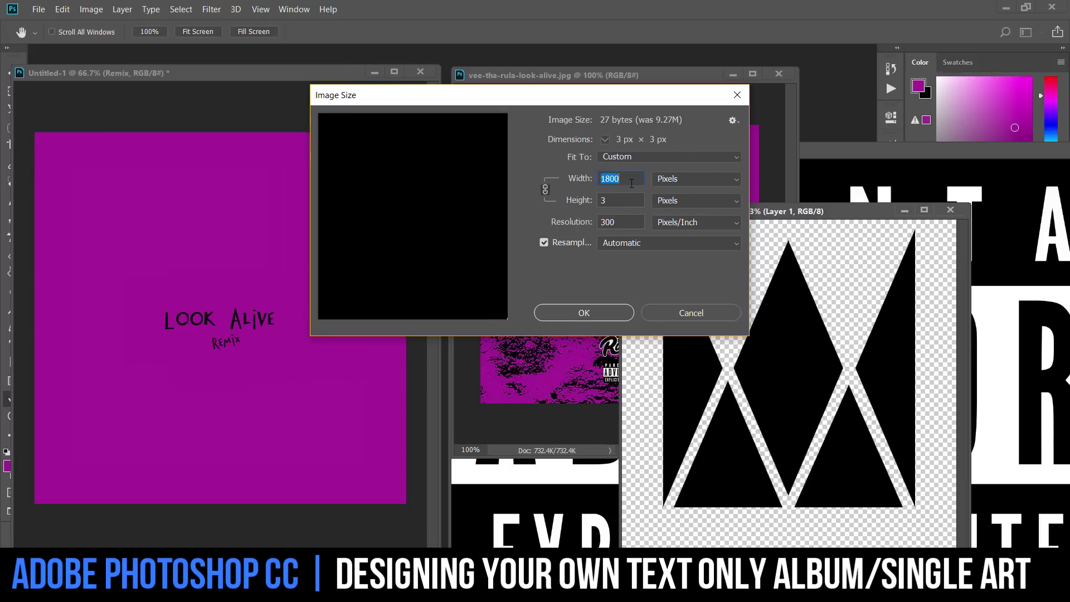
{"action": "left_click", "coordinate": [606, 318]}
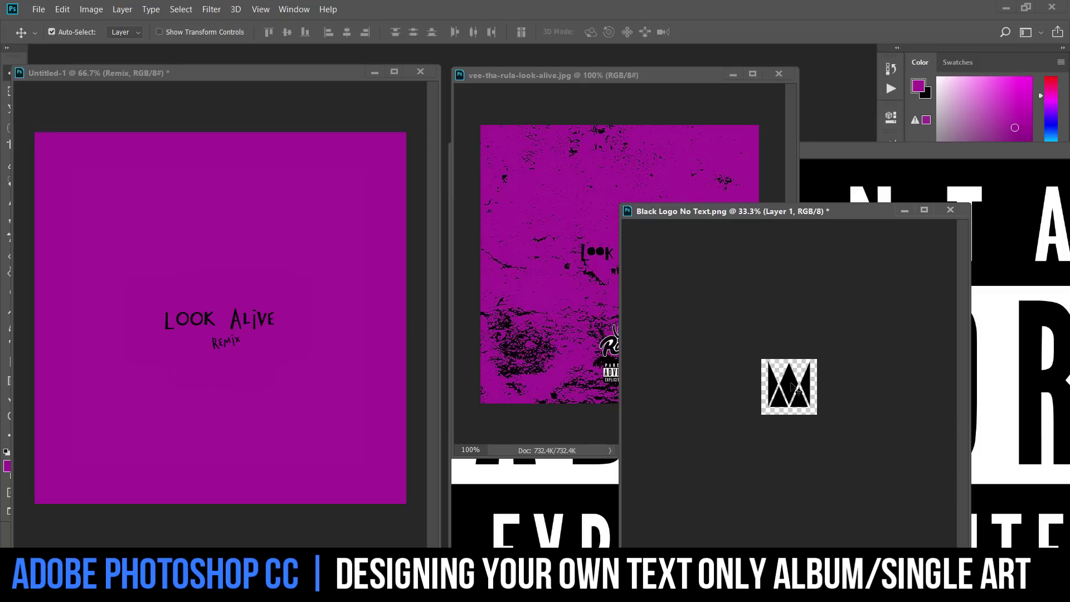
- Copy the black crown logo into the cover document and place it below the Remix text
{"action": "left_click_drag", "start_coordinate": [112, 72], "coordinate": [165, 71]}
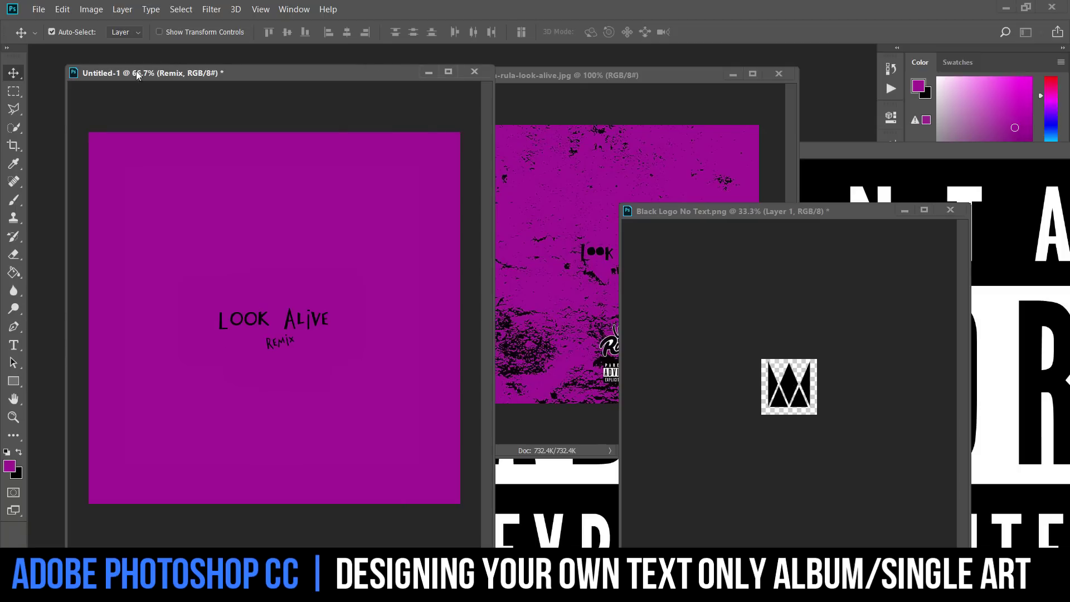
{"action": "left_click", "coordinate": [798, 393]}
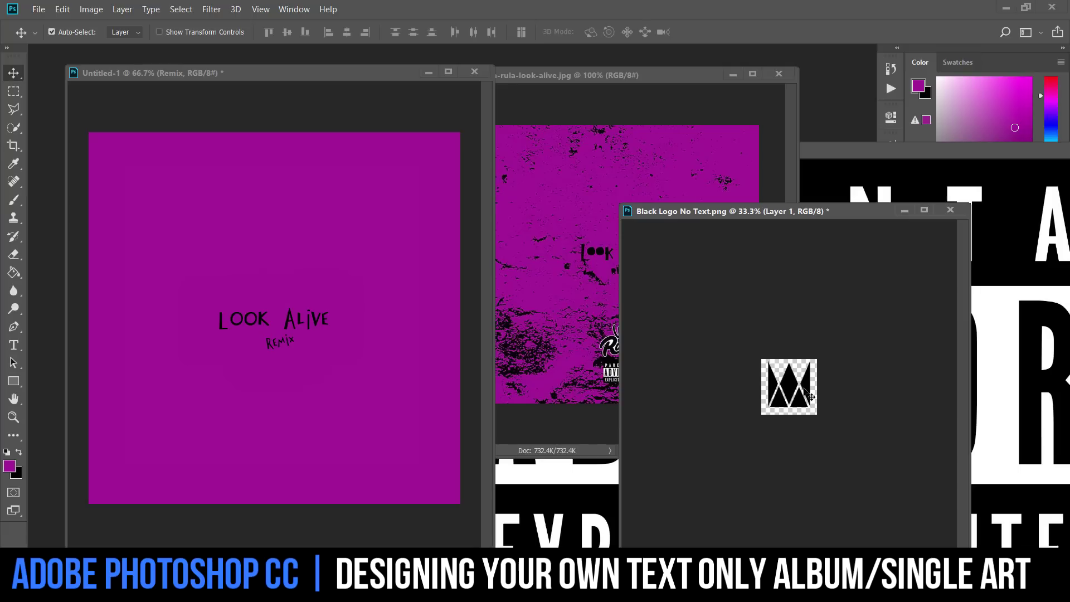
{"action": "left_click_drag", "start_coordinate": [798, 393], "coordinate": [386, 377]}
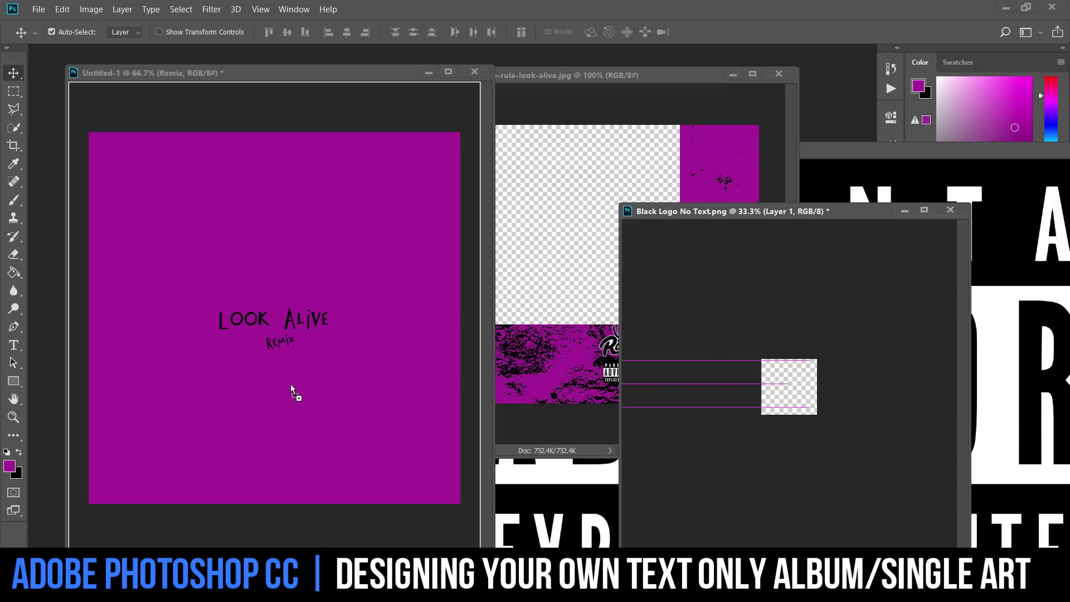
{"action": "left_click_drag", "start_coordinate": [291, 384], "coordinate": [300, 429]}
- Scale the logo down to a small emblem and center it in the lower part of the cover, following the reference cover
{"action": "left_click", "coordinate": [645, 125]}
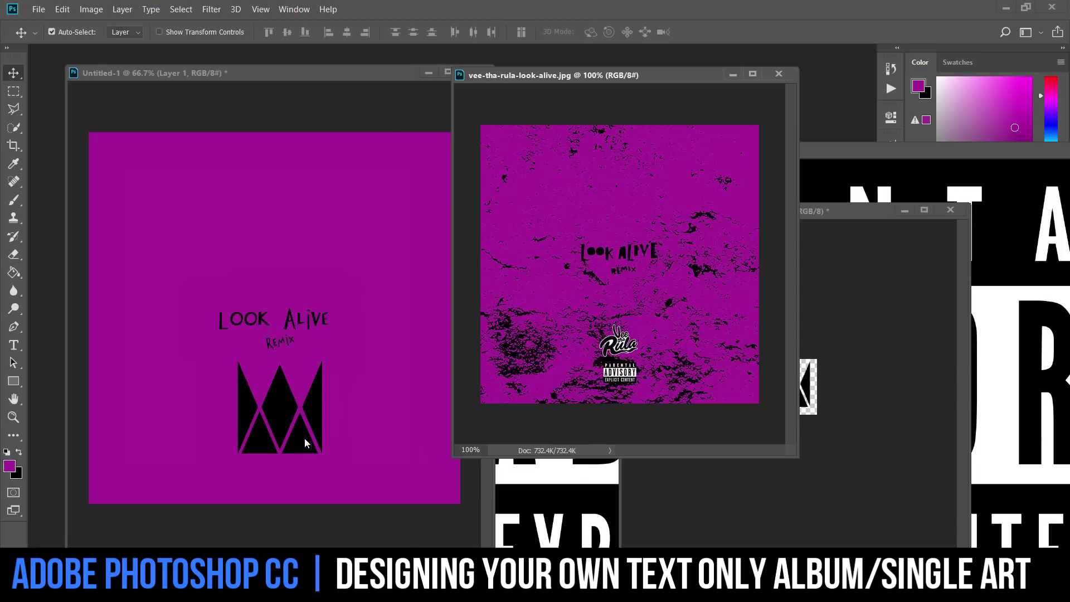
{"action": "left_click", "coordinate": [293, 409]}
{"action": "key", "text": "ctrl+t"}
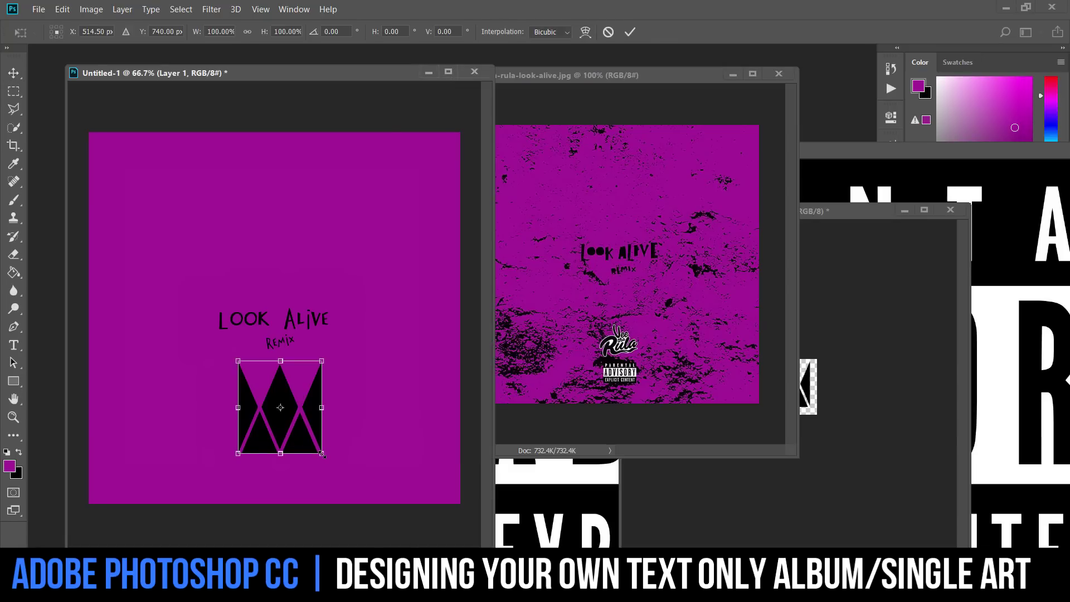
{"action": "left_click_drag", "start_coordinate": [321, 455], "coordinate": [280, 428]}
{"action": "key", "text": "Return"}
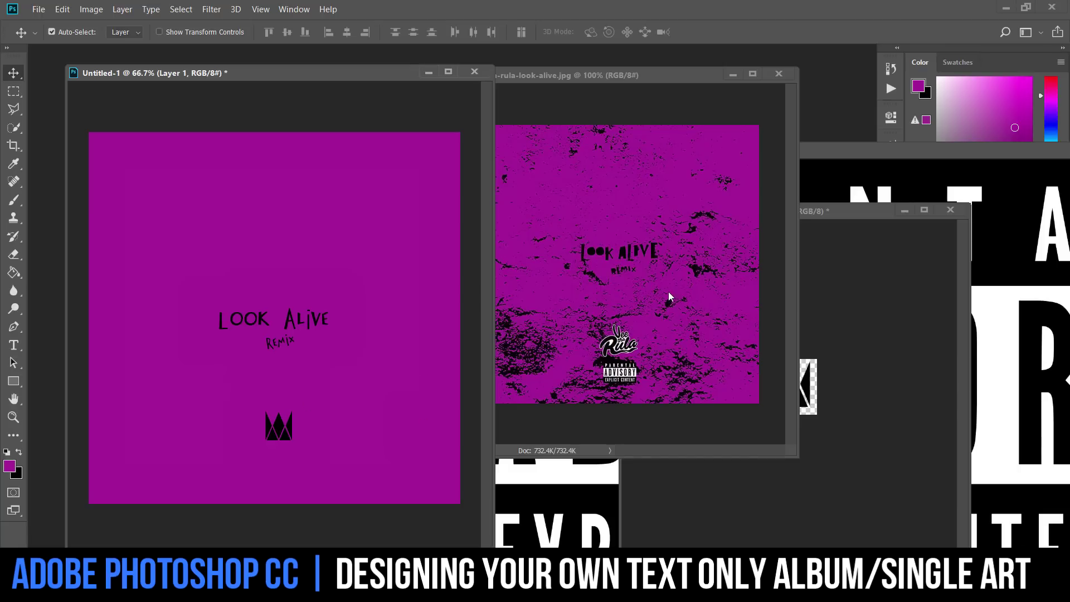
- Examine the artist logo and advisory label on the reference cover up close
{"action": "left_click", "coordinate": [637, 352]}
{"action": "key", "text": "ctrl+plus"}
{"action": "key", "text": "ctrl+plus"}
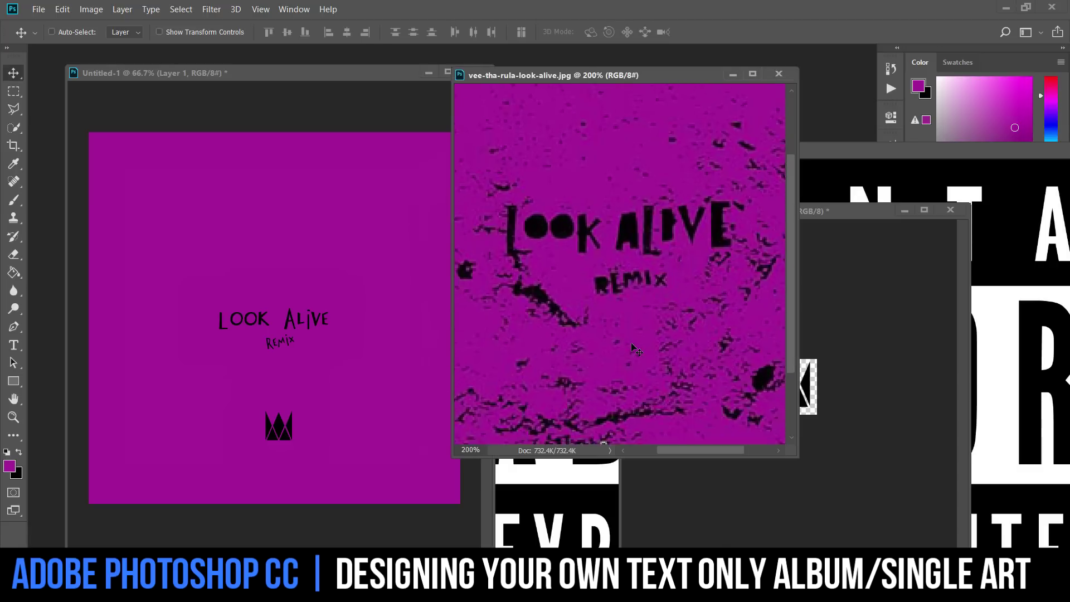
{"action": "scroll", "coordinate": [631, 343], "scroll_direction": "down", "scroll_amount": 2}
{"action": "scroll", "coordinate": [599, 346], "scroll_direction": "down", "scroll_amount": 2}
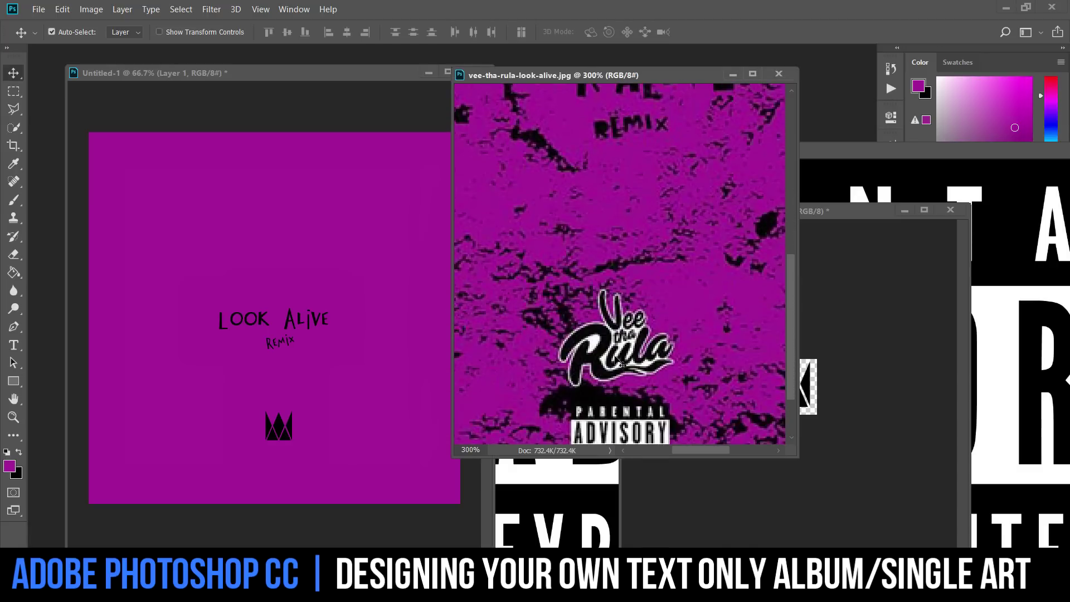
{"action": "key", "text": "ctrl+minus"}
{"action": "key", "text": "ctrl+minus"}
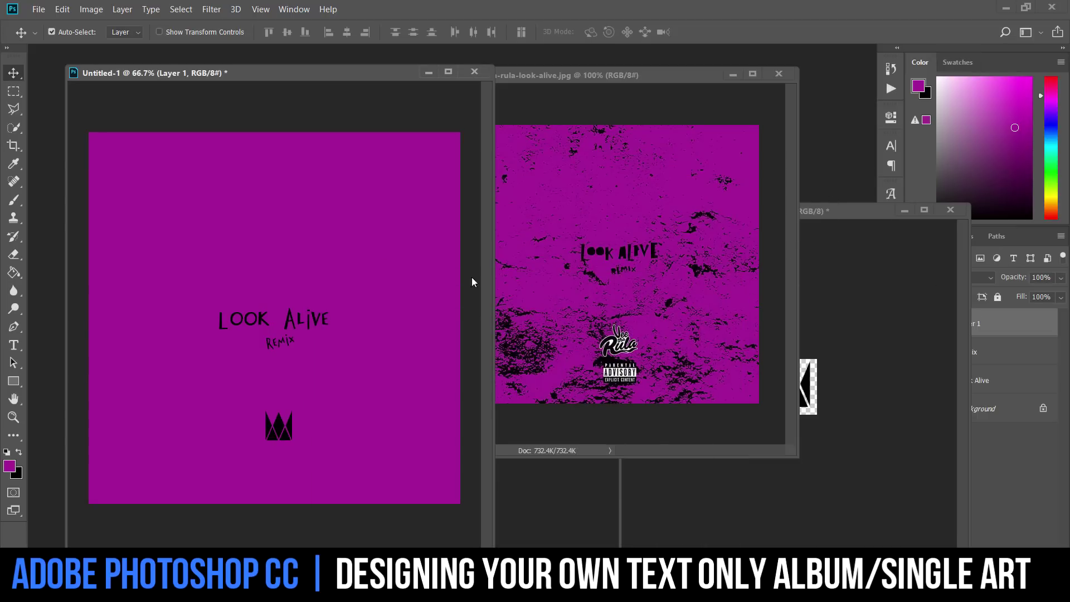
- Clear the logo's source window out of the way and rename the cover's logo layer as Logo
{"action": "left_click_drag", "start_coordinate": [855, 209], "coordinate": [832, 212]}
{"action": "left_click", "coordinate": [878, 213]}
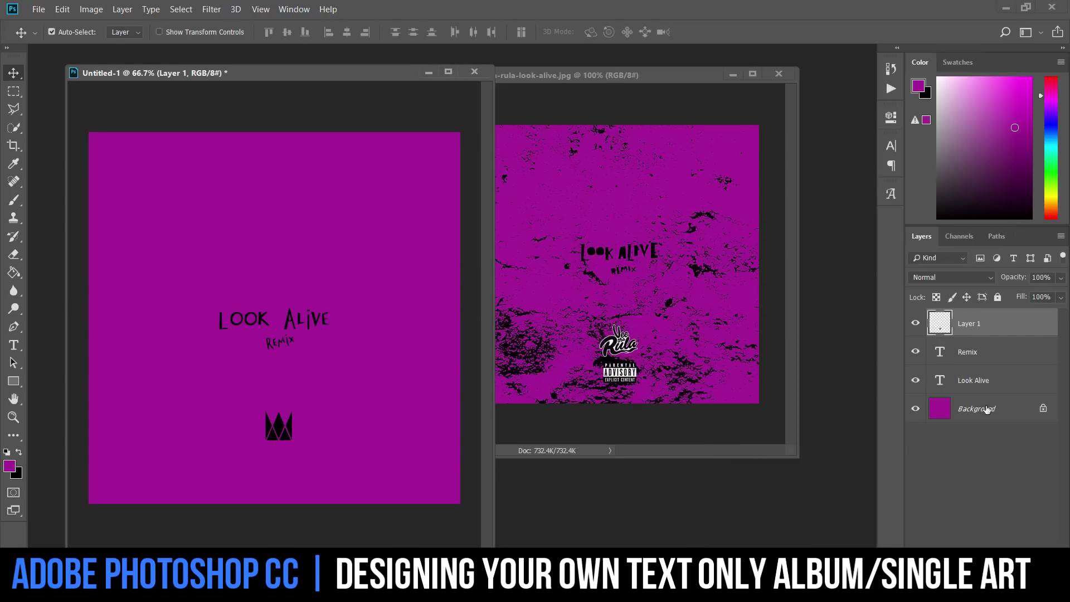
{"action": "double_click", "coordinate": [970, 322]}
{"action": "type", "text": "Logo"}
{"action": "key", "text": "Return"}
- Add a white outside stroke to the Logo layer
{"action": "double_click", "coordinate": [1007, 325]}
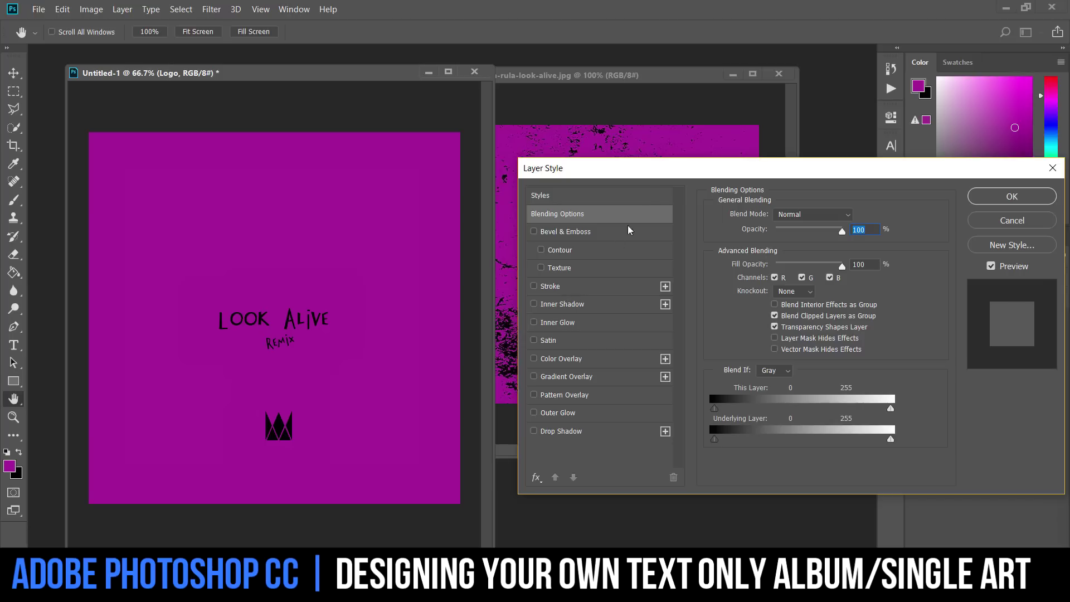
{"action": "left_click_drag", "start_coordinate": [648, 175], "coordinate": [671, 177]}
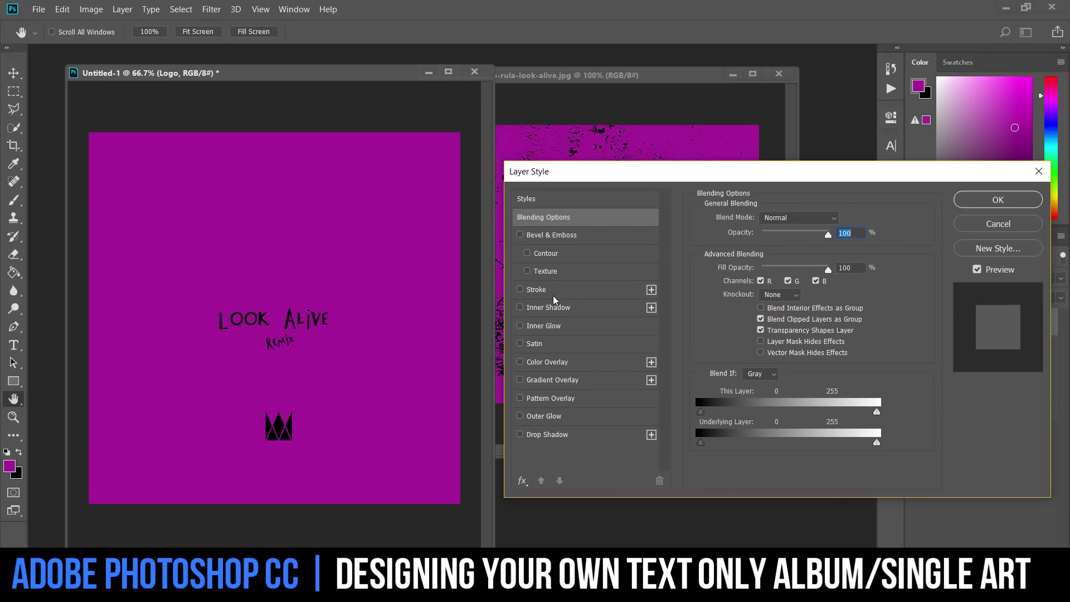
{"action": "left_click", "coordinate": [521, 290]}
{"action": "left_click", "coordinate": [543, 293]}
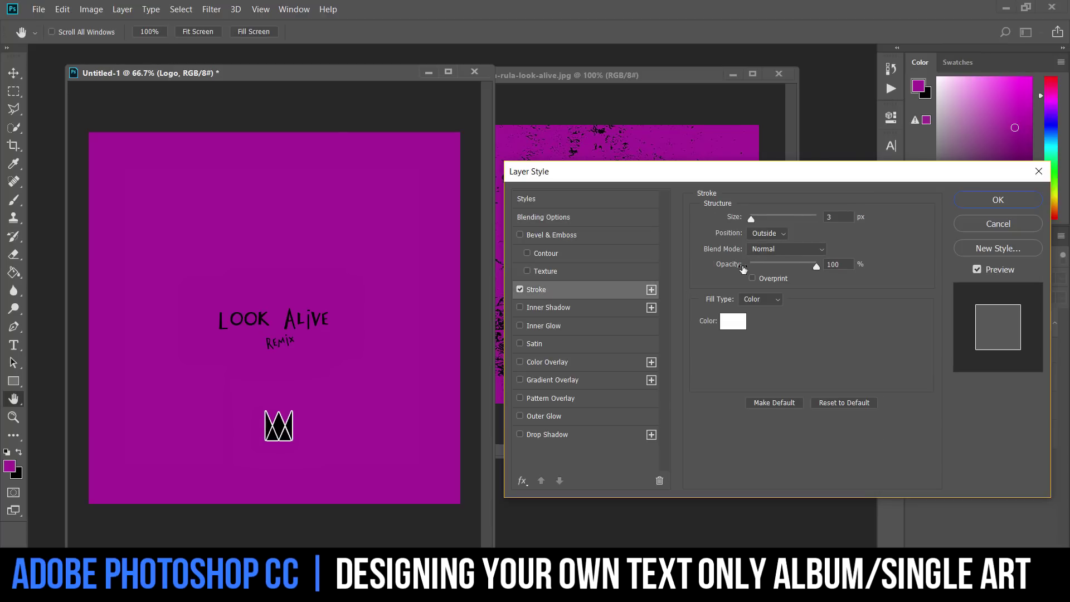
{"action": "left_click", "coordinate": [742, 321]}
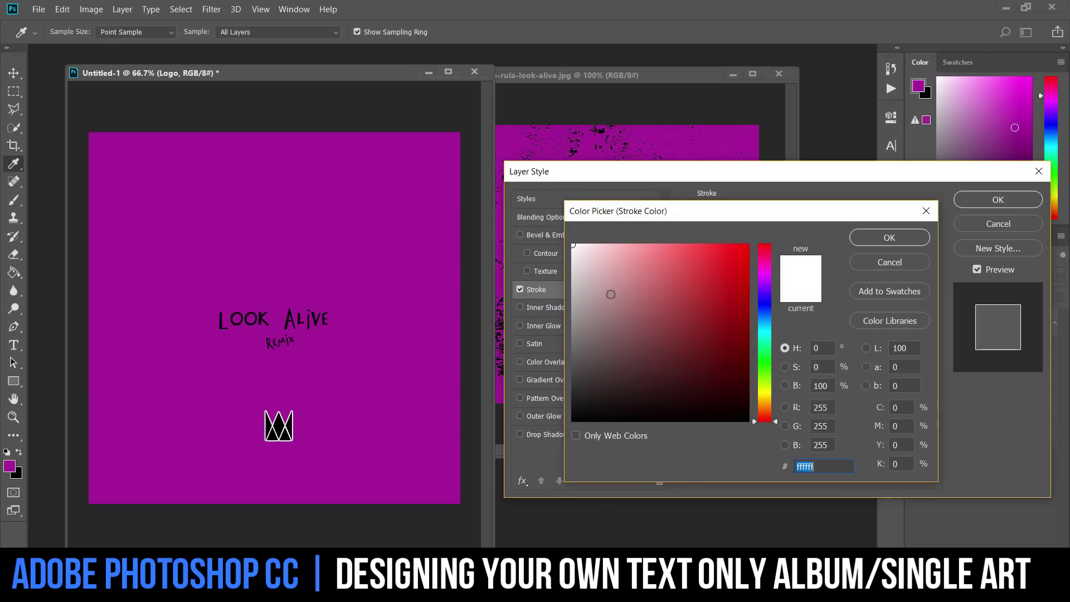
{"action": "left_click", "coordinate": [871, 234]}
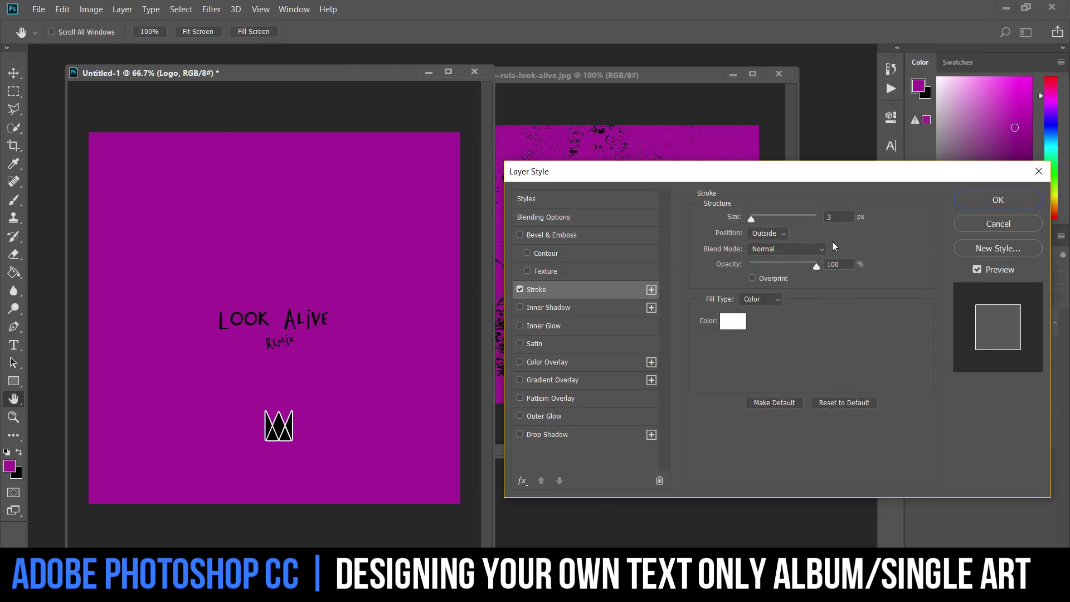
- Set the logo's stroke size to 2 px and apply the layer style
{"action": "left_click_drag", "start_coordinate": [752, 219], "coordinate": [752, 220]}
{"action": "left_click_drag", "start_coordinate": [742, 174], "coordinate": [893, 235]}
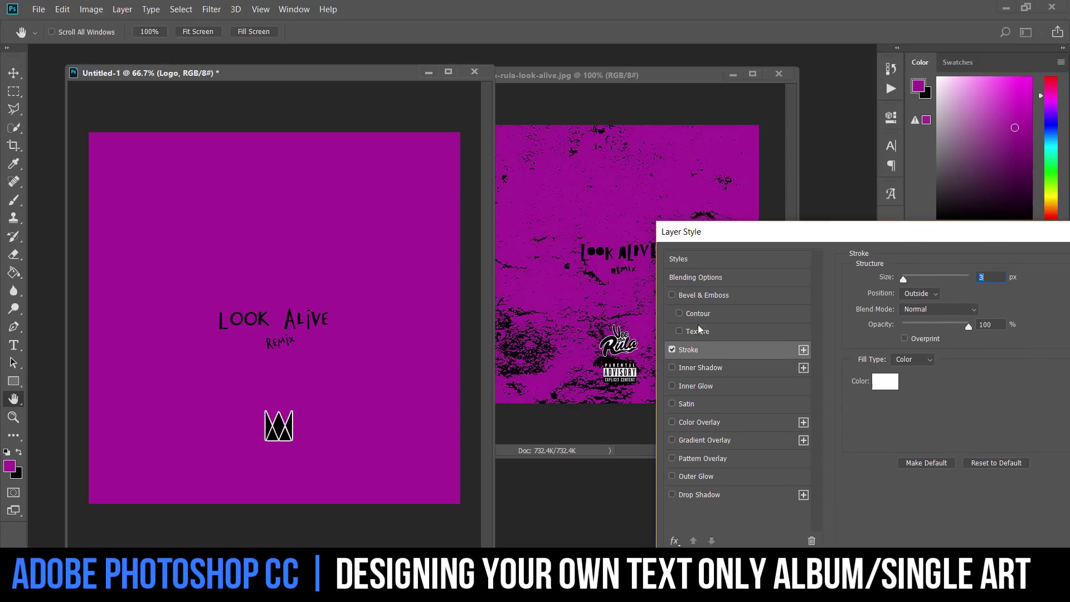
{"action": "key", "text": "Up"}
{"action": "left_click_drag", "start_coordinate": [904, 280], "coordinate": [903, 280]}
{"action": "left_click_drag", "start_coordinate": [1010, 232], "coordinate": [793, 230]}
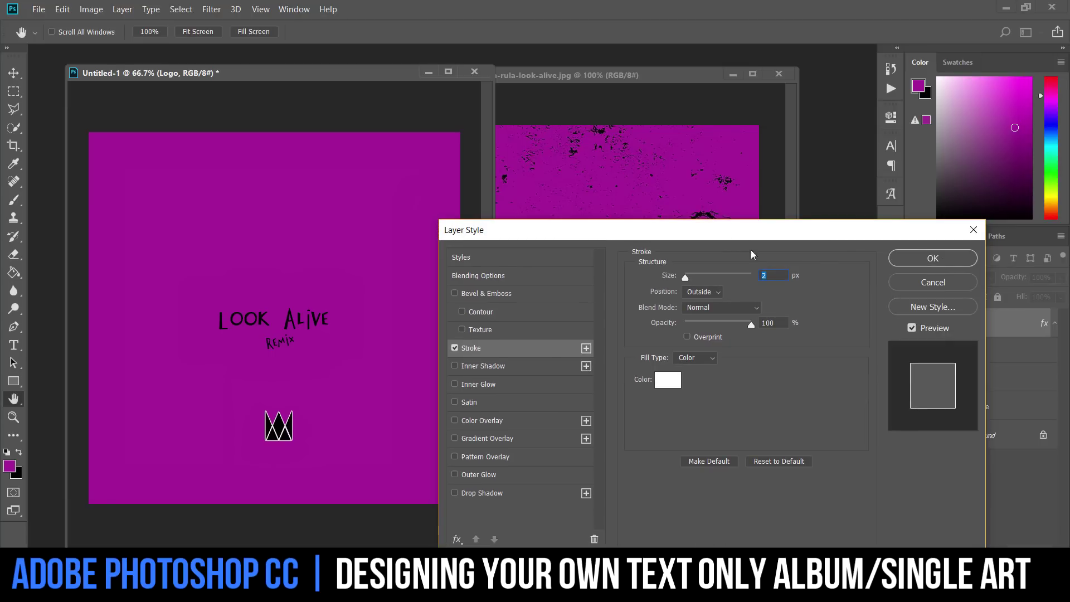
{"action": "left_click", "coordinate": [932, 261]}
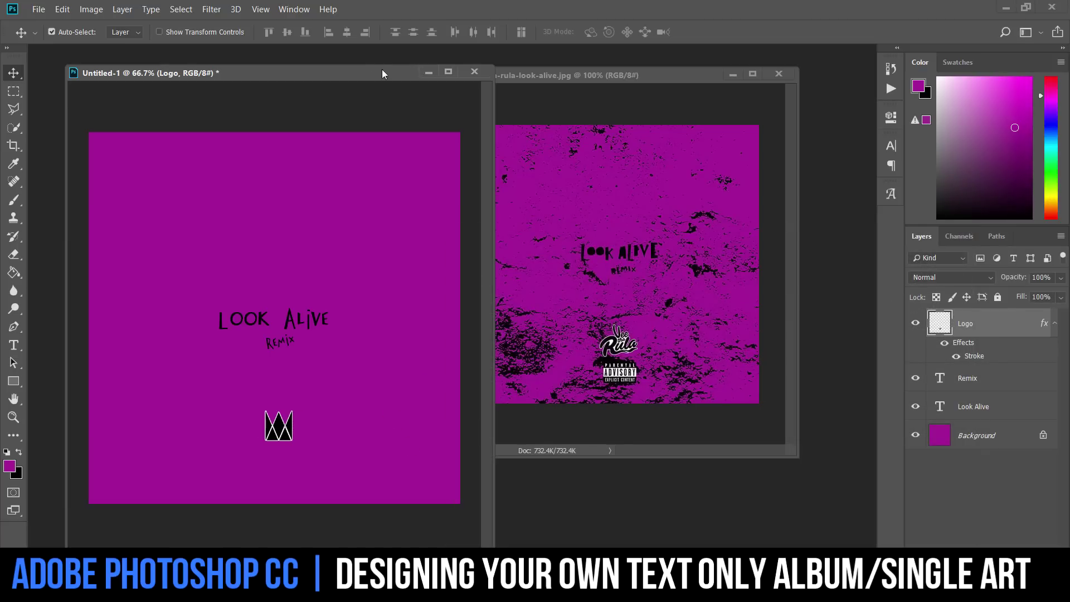
- Arrange the Parental Advisory image beside the cover and resize it to 300 pixels wide, keeping its proportions
{"action": "left_click_drag", "start_coordinate": [383, 73], "coordinate": [658, 135]}
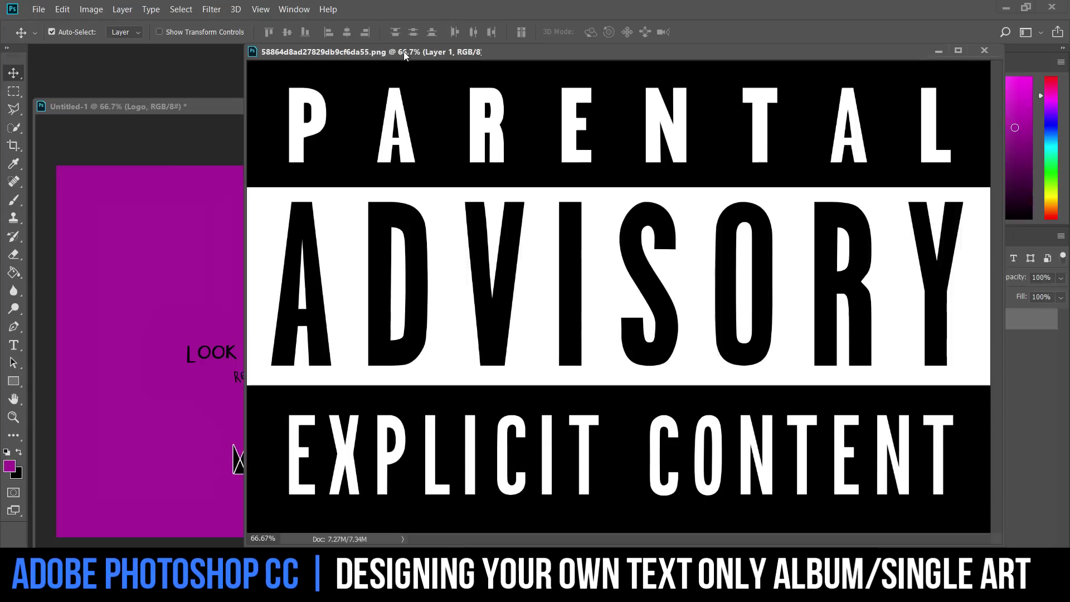
{"action": "left_click_drag", "start_coordinate": [404, 52], "coordinate": [564, 115]}
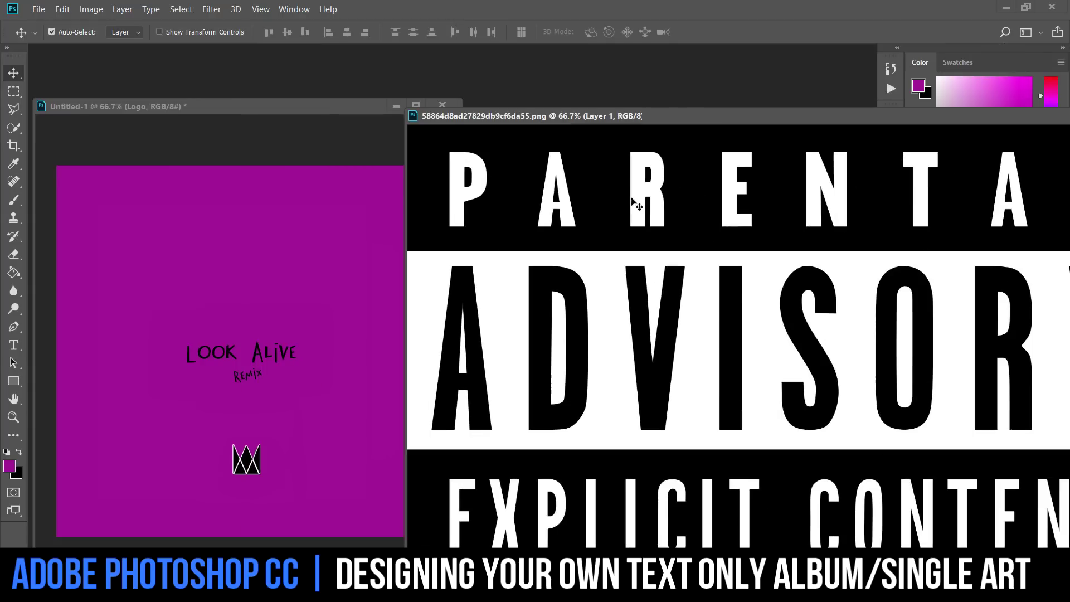
{"action": "left_click_drag", "start_coordinate": [678, 115], "coordinate": [644, 62]}
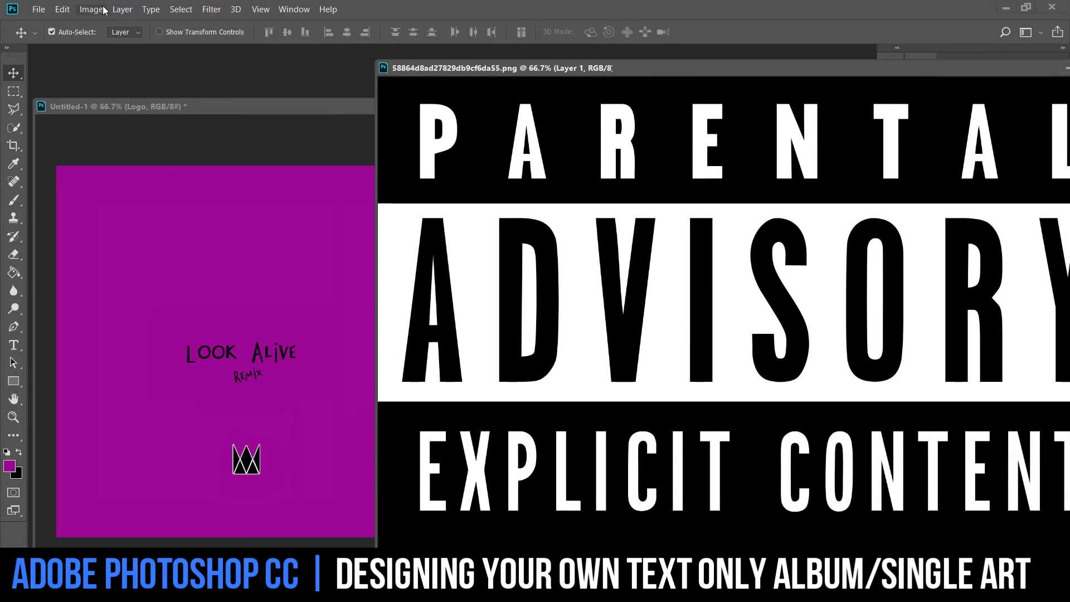
{"action": "left_click", "coordinate": [91, 10]}
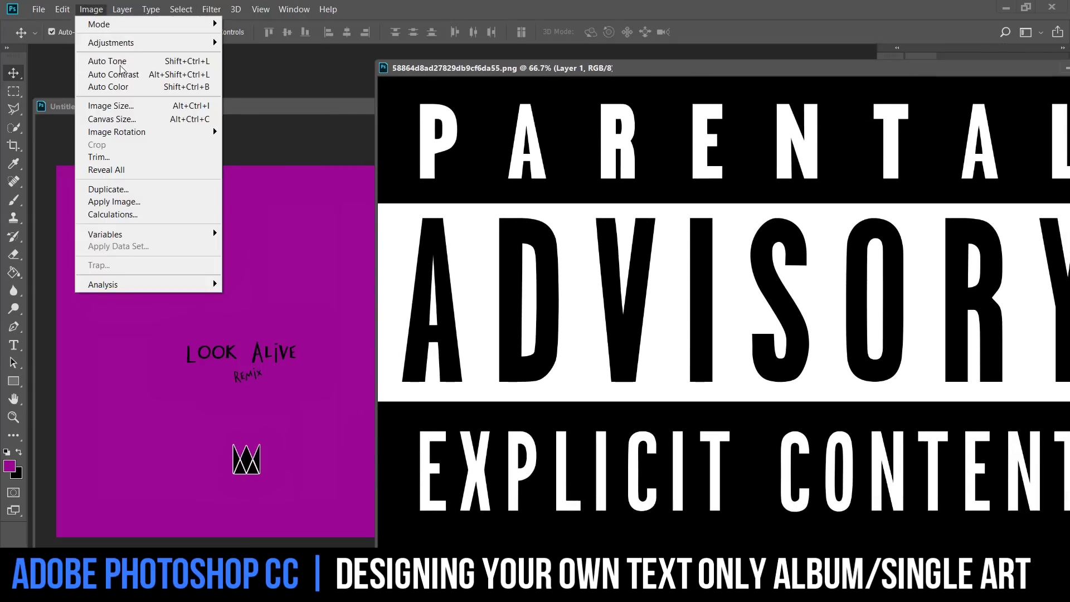
{"action": "left_click", "coordinate": [140, 109]}
{"action": "type", "text": "300"}
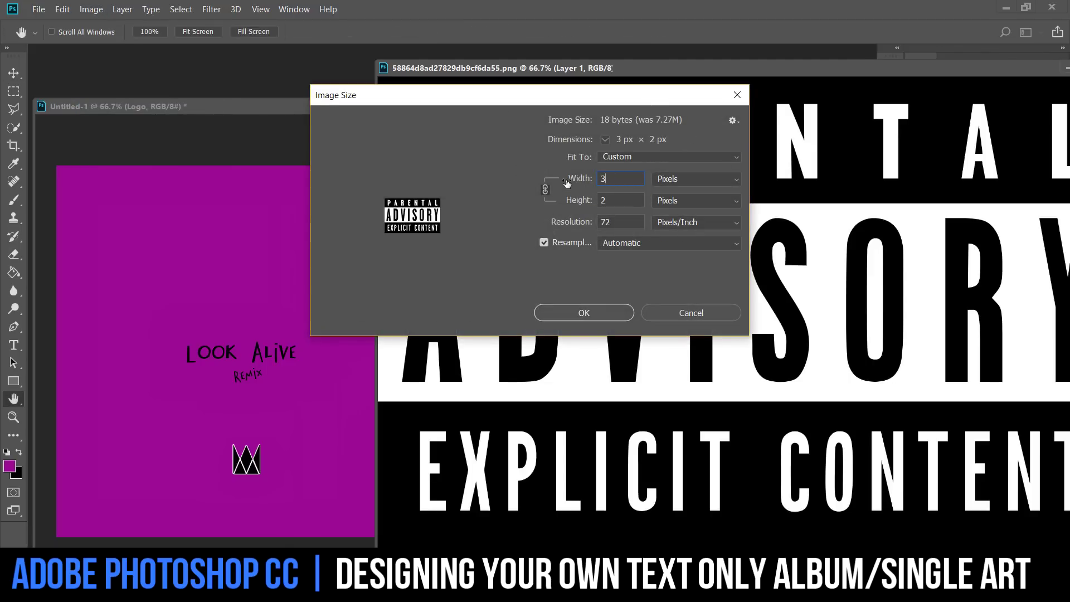
{"action": "left_click", "coordinate": [616, 313]}
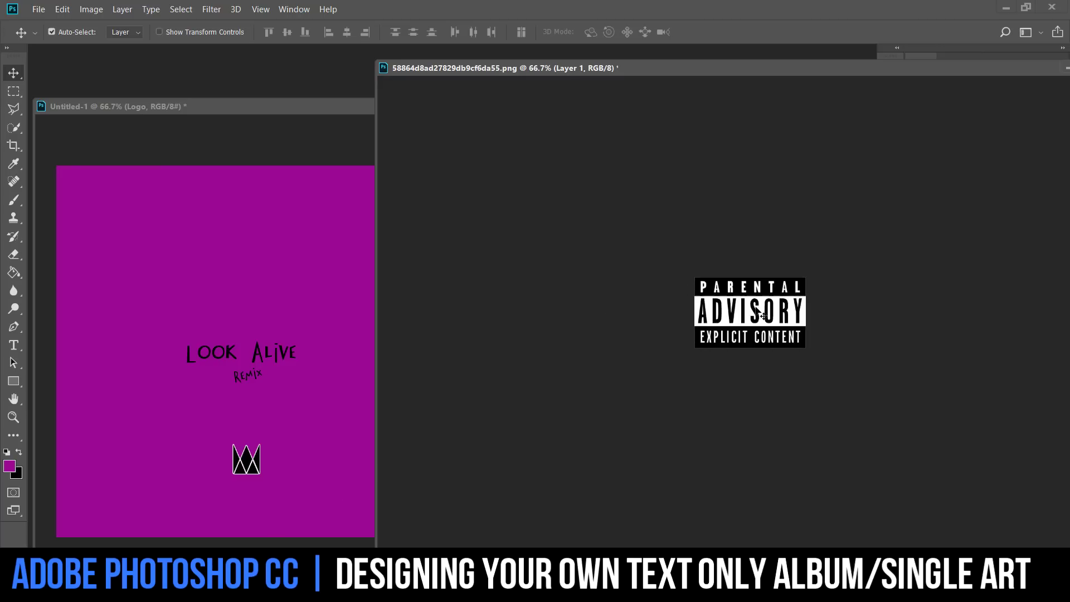
- Copy the Parental Advisory label into the cover and scale it down to about the logo's width, directly beneath the logo
{"action": "left_click_drag", "start_coordinate": [763, 315], "coordinate": [270, 488]}
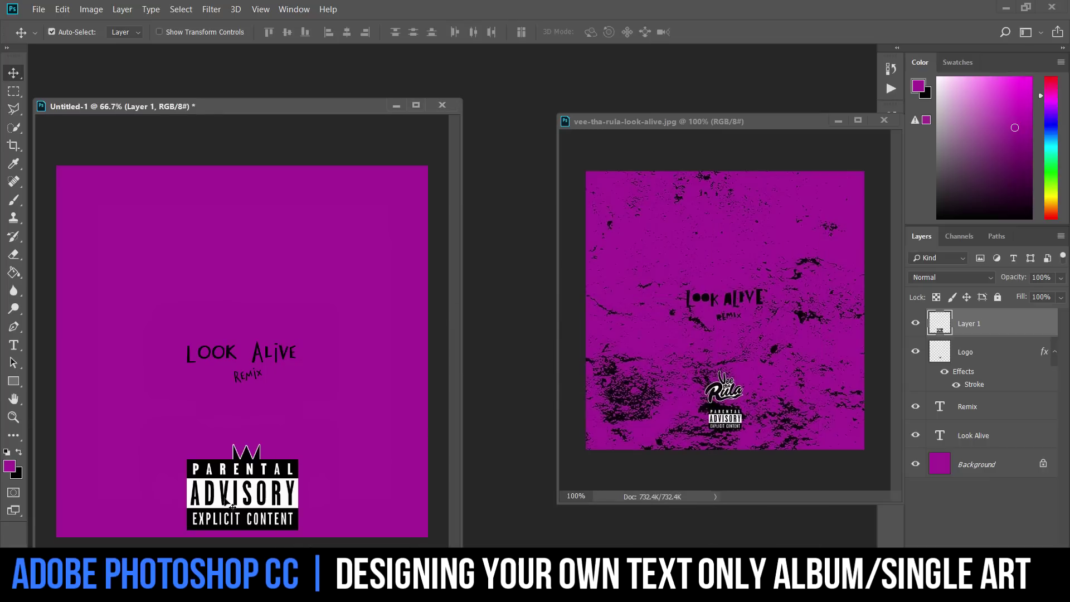
{"action": "left_click_drag", "start_coordinate": [226, 500], "coordinate": [234, 497]}
{"action": "key", "text": "ctrl+t"}
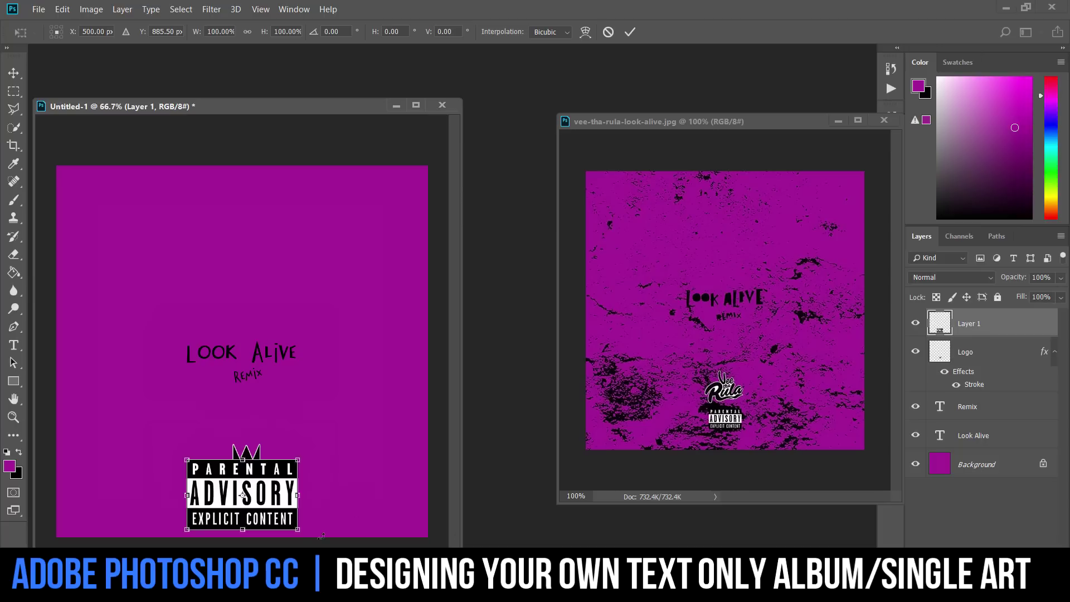
{"action": "left_click_drag", "start_coordinate": [289, 528], "coordinate": [247, 493]}
{"action": "key", "text": "Return"}
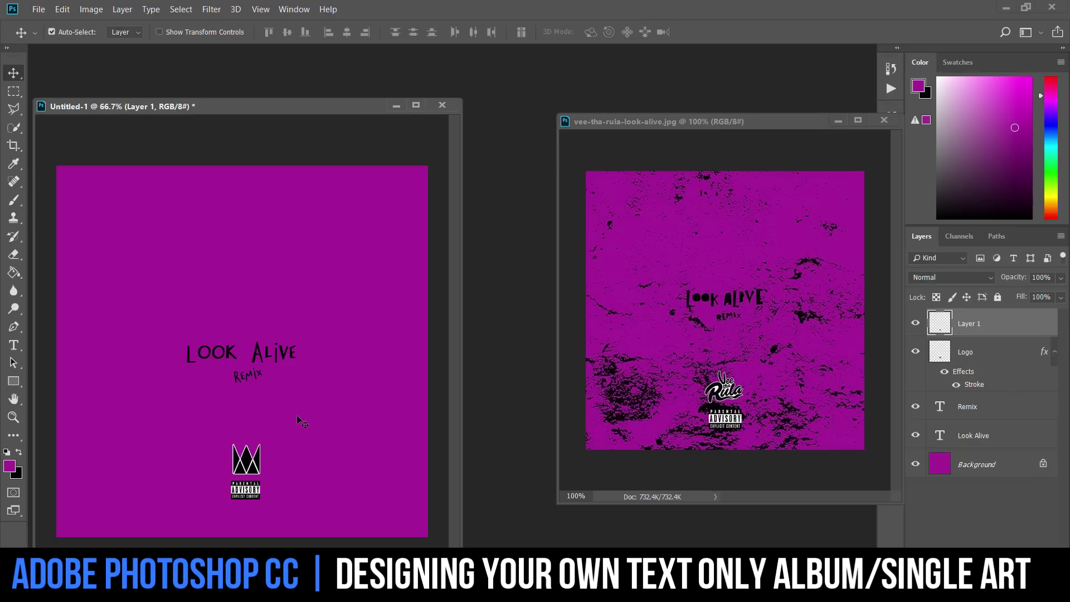
- Select the logo and advisory label layers together and shift both slightly left to center them under the title
{"action": "key", "text": "ctrl"}
{"action": "left_click", "coordinate": [979, 352]}
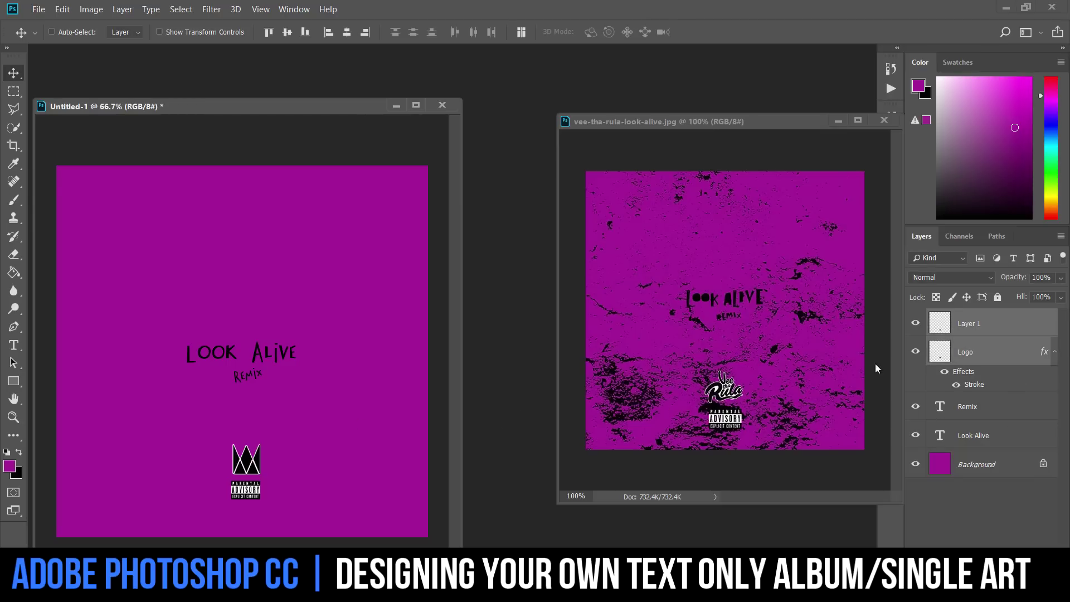
{"action": "left_click", "coordinate": [972, 333]}
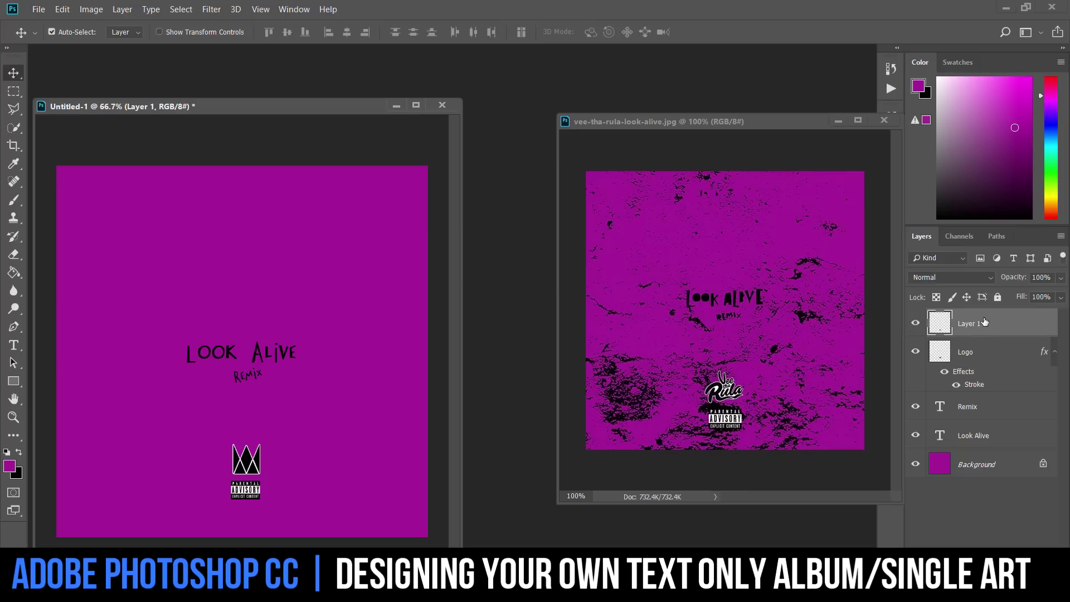
{"action": "left_click", "coordinate": [987, 358], "text": "ctrl"}
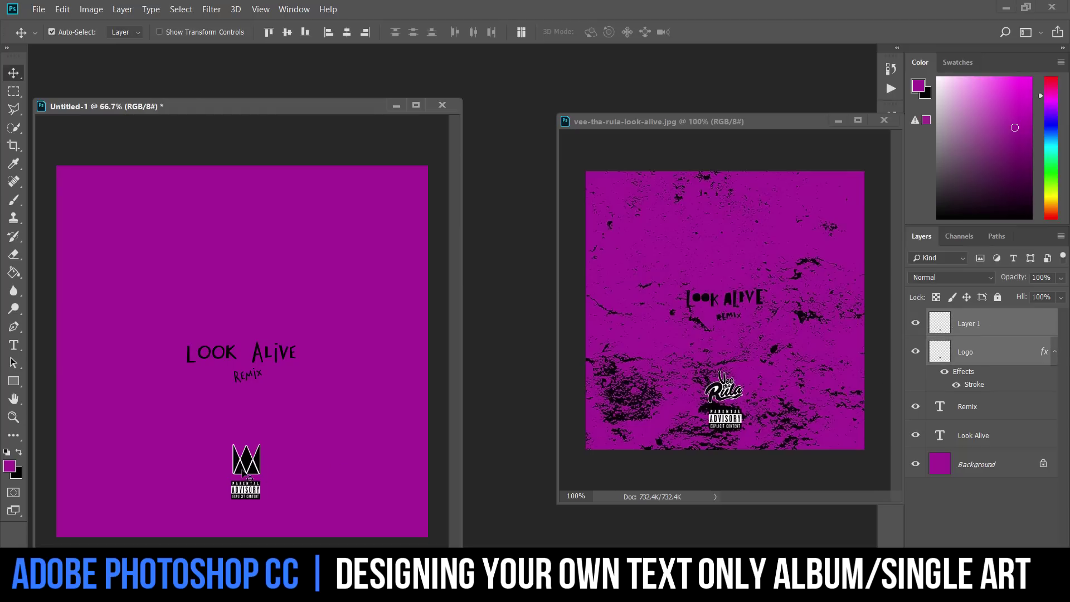
{"action": "left_click_drag", "start_coordinate": [246, 473], "coordinate": [241, 472]}
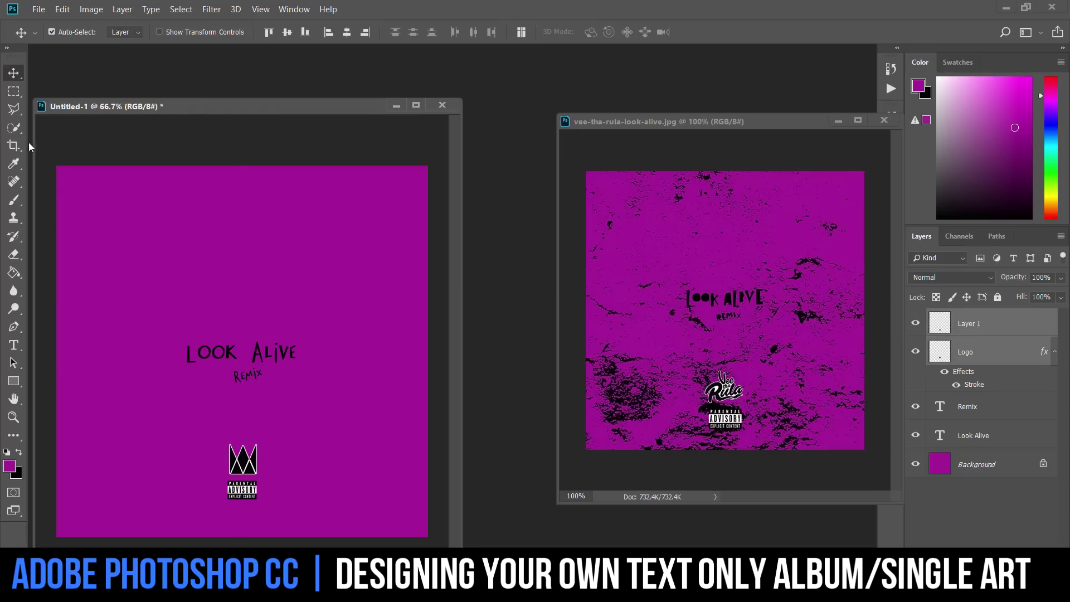
- Duplicate the Background layer as "Background copy" in the same document
{"action": "left_click", "coordinate": [14, 91]}
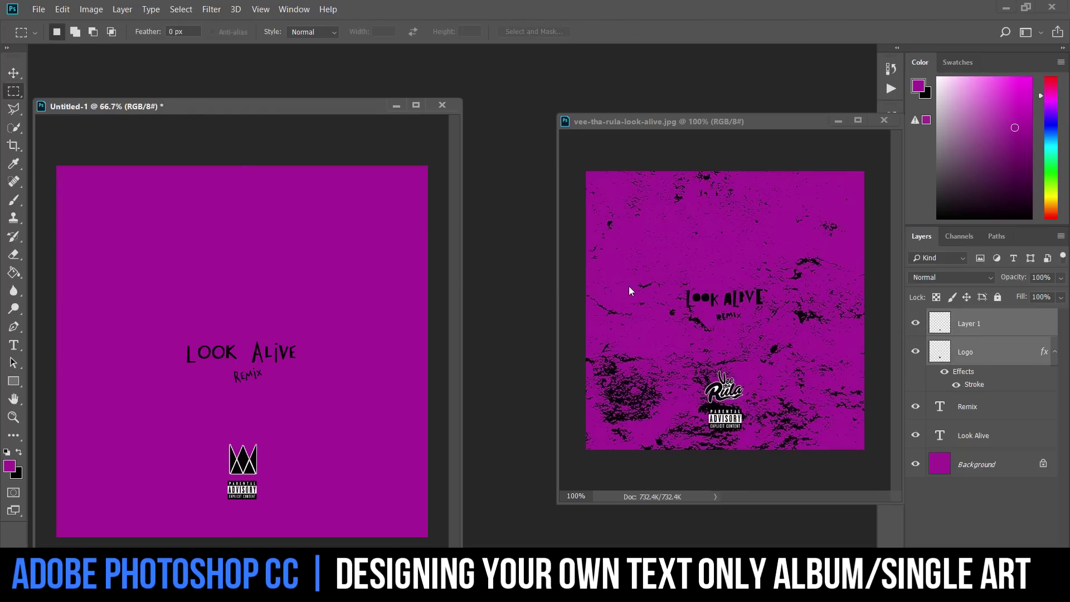
{"action": "left_click", "coordinate": [977, 336]}
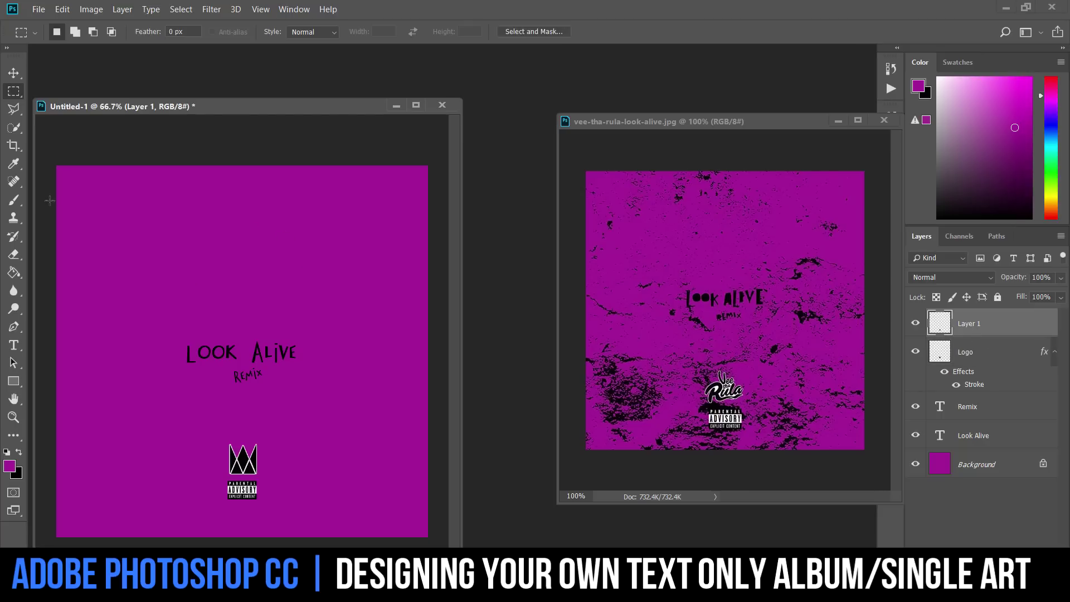
{"action": "left_click", "coordinate": [16, 201]}
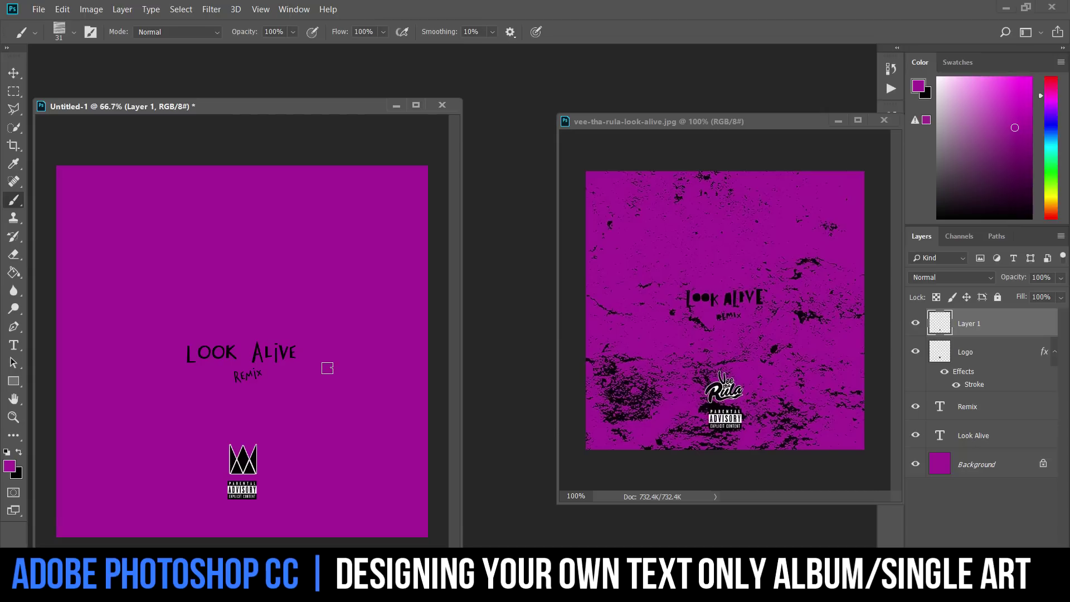
{"action": "left_click", "coordinate": [979, 466]}
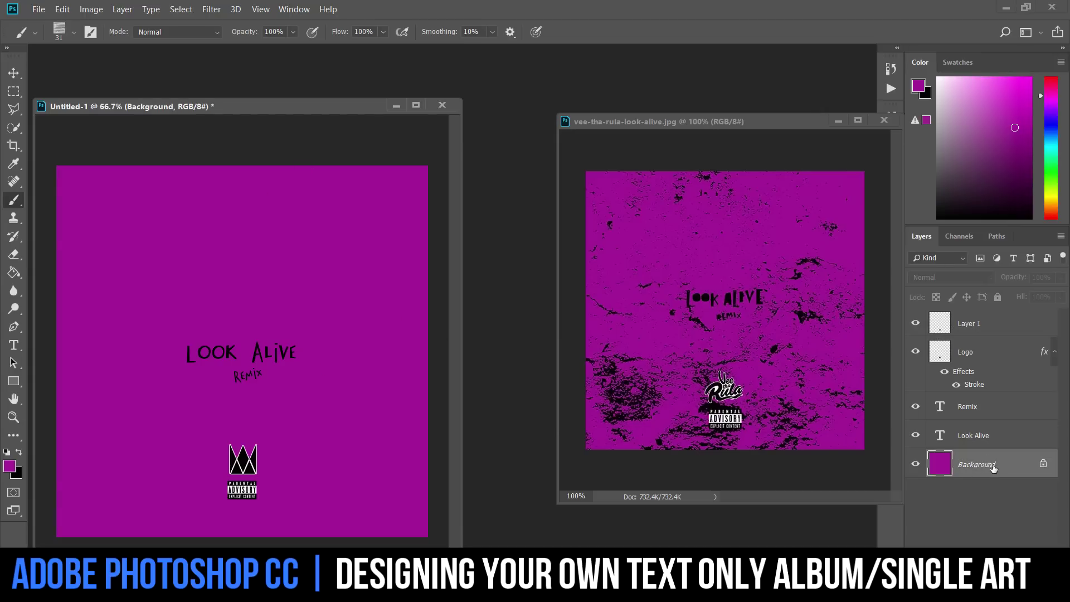
{"action": "right_click", "coordinate": [994, 469]}
{"action": "left_click", "coordinate": [994, 313]}
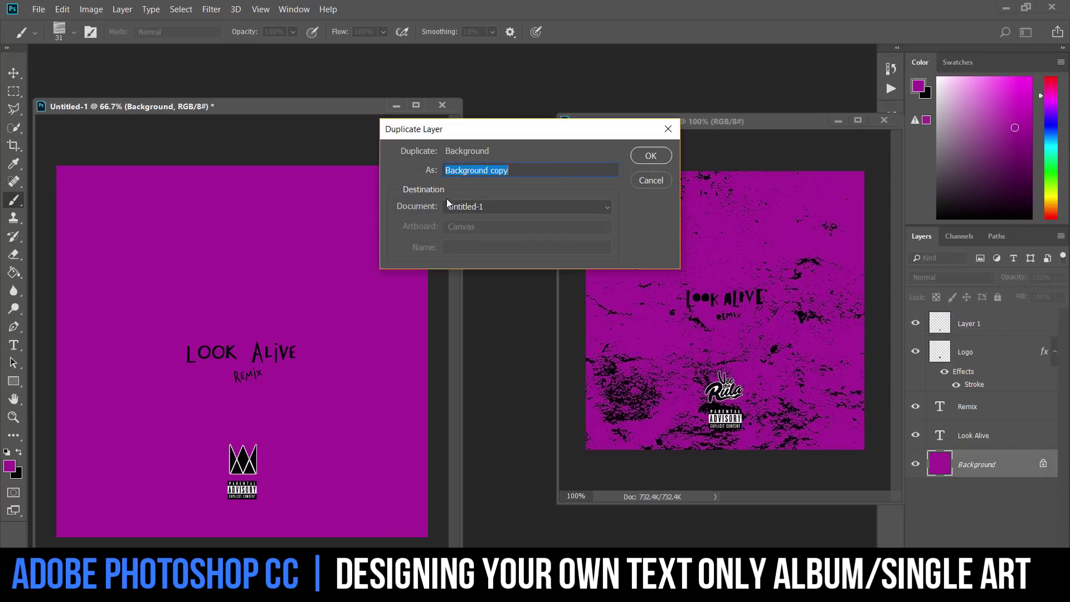
{"action": "left_click", "coordinate": [649, 159]}
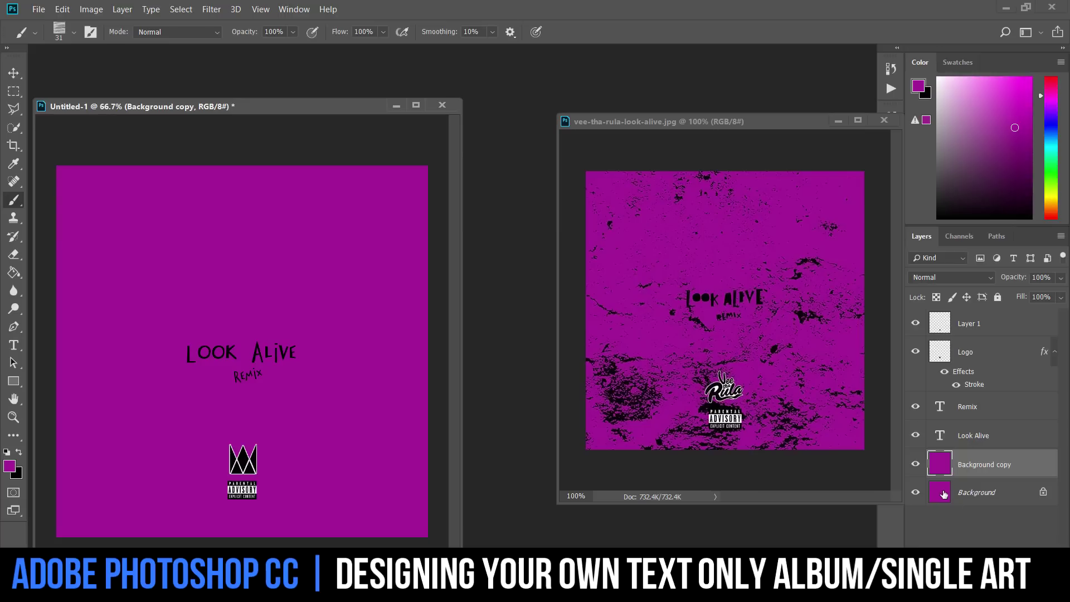
- Compare the two background layers by hiding and showing them, and examine the reference cover's grunge texture up close
{"action": "left_click", "coordinate": [916, 464]}
{"action": "left_click", "coordinate": [916, 493]}
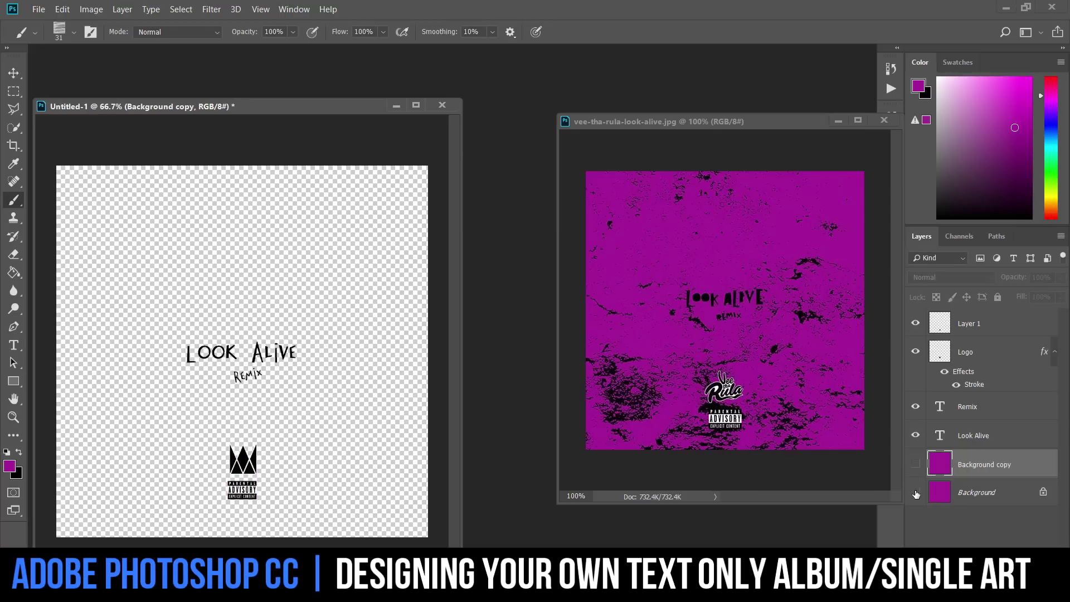
{"action": "left_click", "coordinate": [916, 464]}
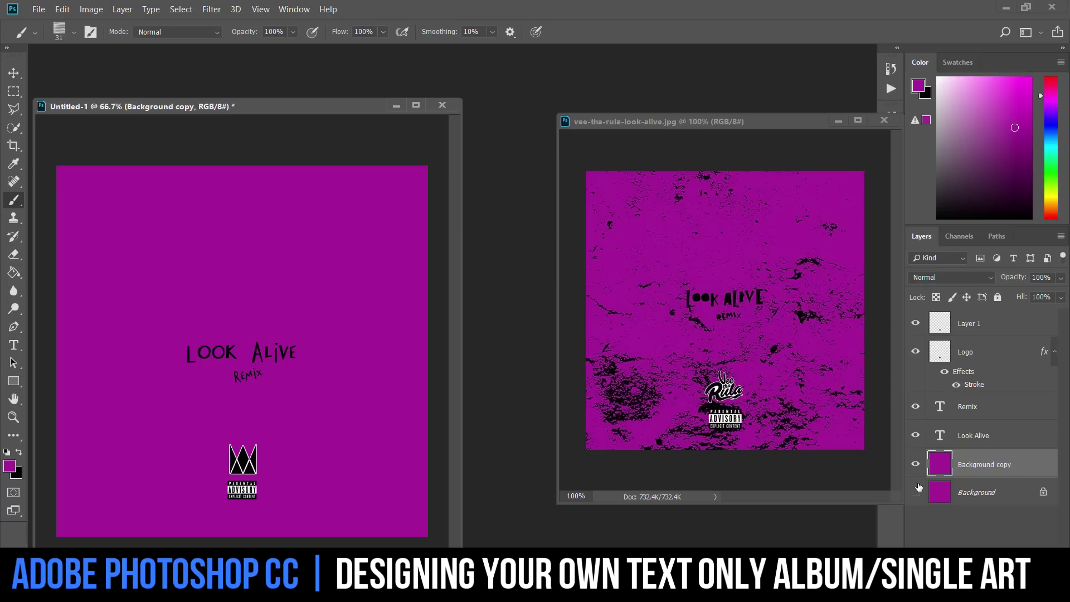
{"action": "left_click", "coordinate": [916, 492]}
{"action": "left_click", "coordinate": [14, 72]}
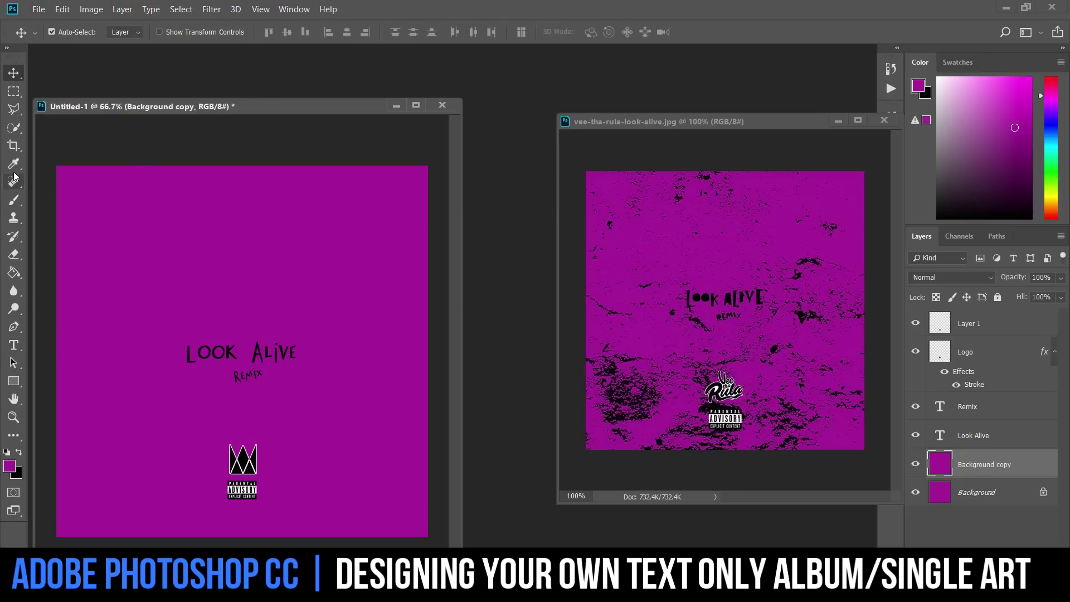
{"action": "left_click", "coordinate": [666, 163]}
{"action": "key", "text": "ctrl+plus"}
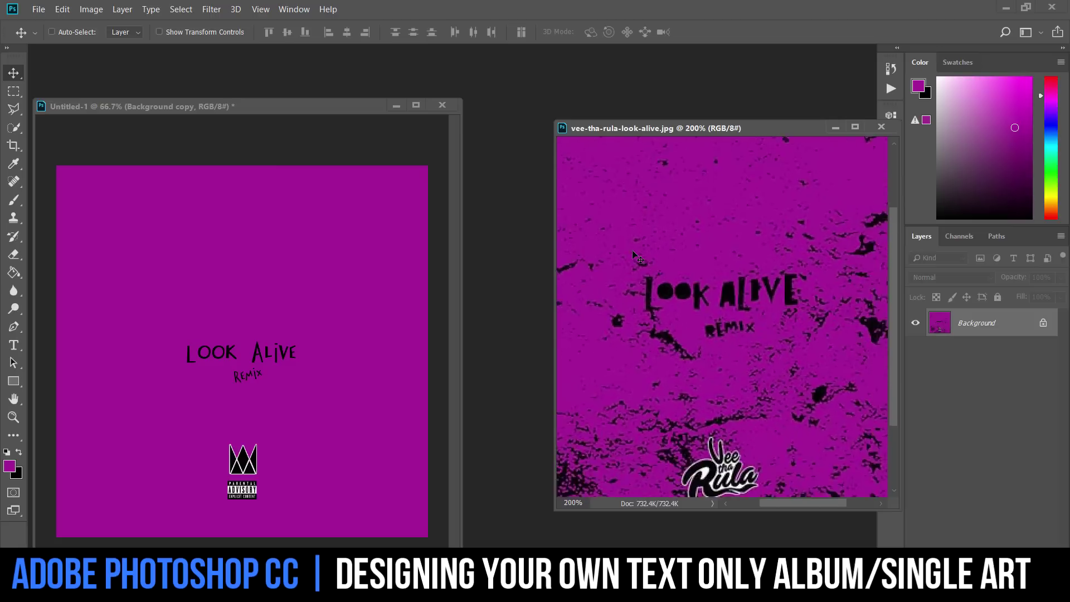
{"action": "key", "text": "ctrl+minus"}
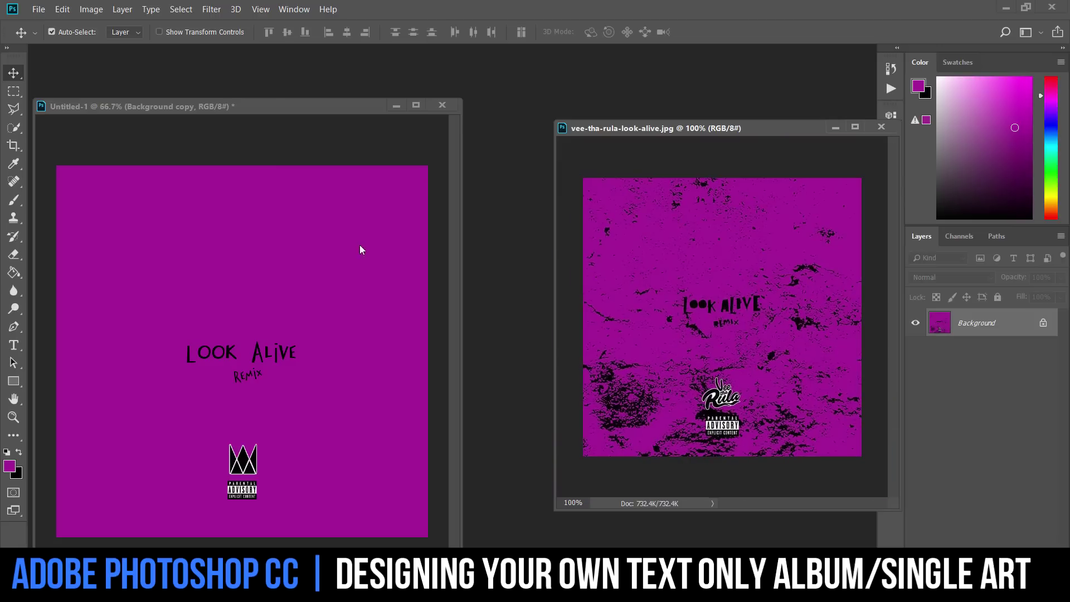
- With the Brush tool, review the brush preset groups on the cover and open the Preset Manager
{"action": "left_click", "coordinate": [13, 201]}
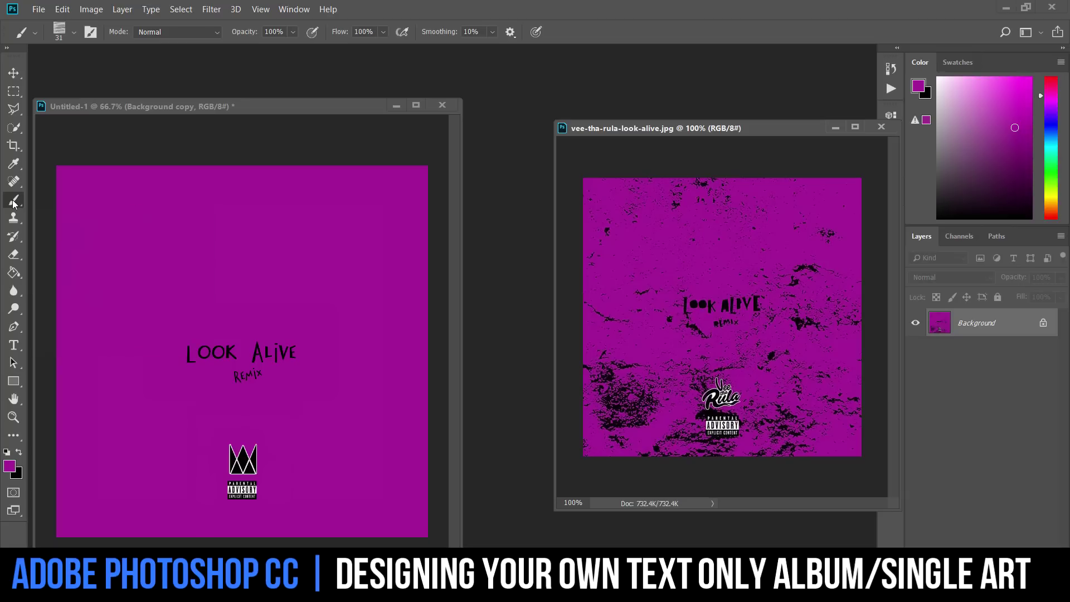
{"action": "right_click", "coordinate": [182, 243]}
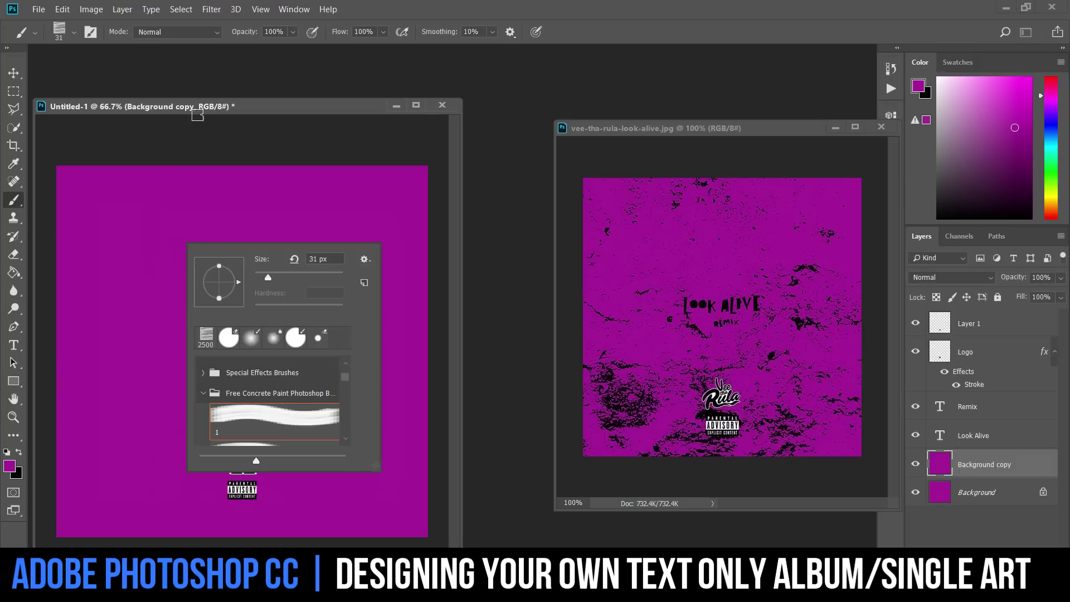
{"action": "left_click", "coordinate": [182, 106]}
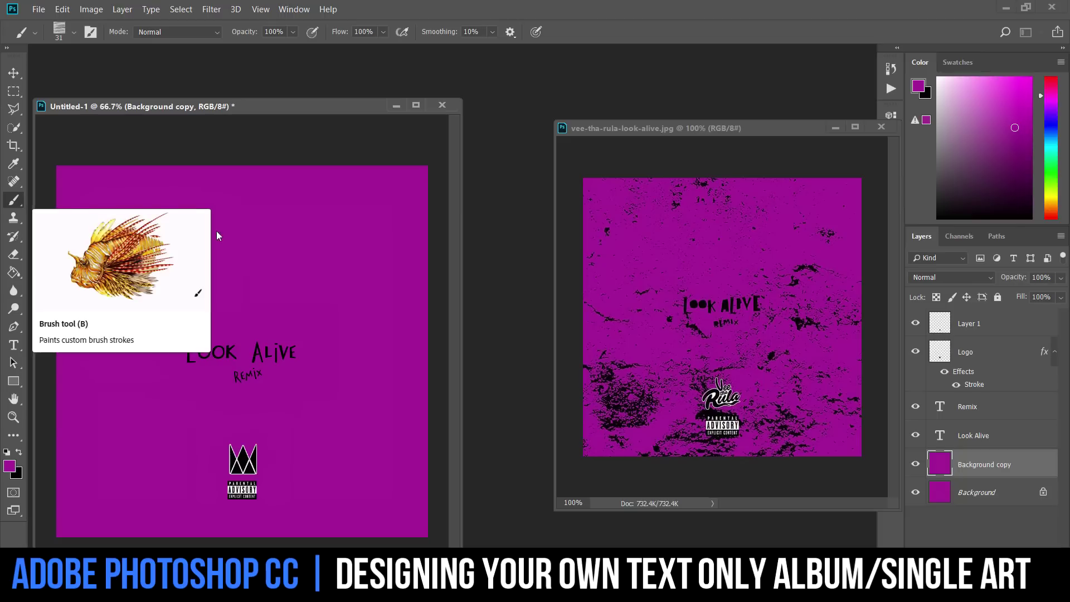
{"action": "right_click", "coordinate": [238, 249]}
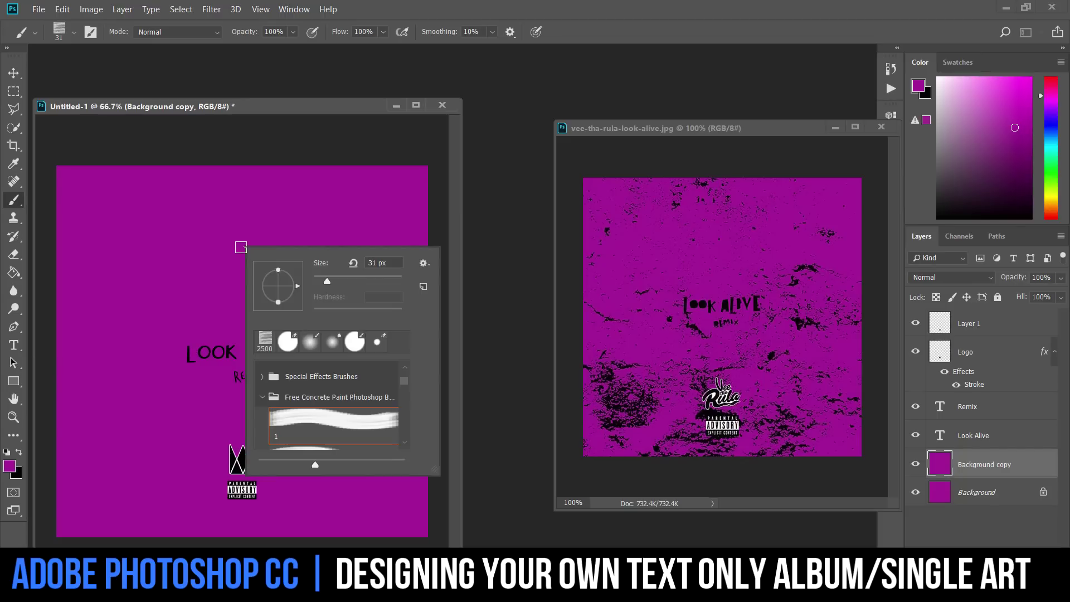
{"action": "left_click", "coordinate": [262, 397]}
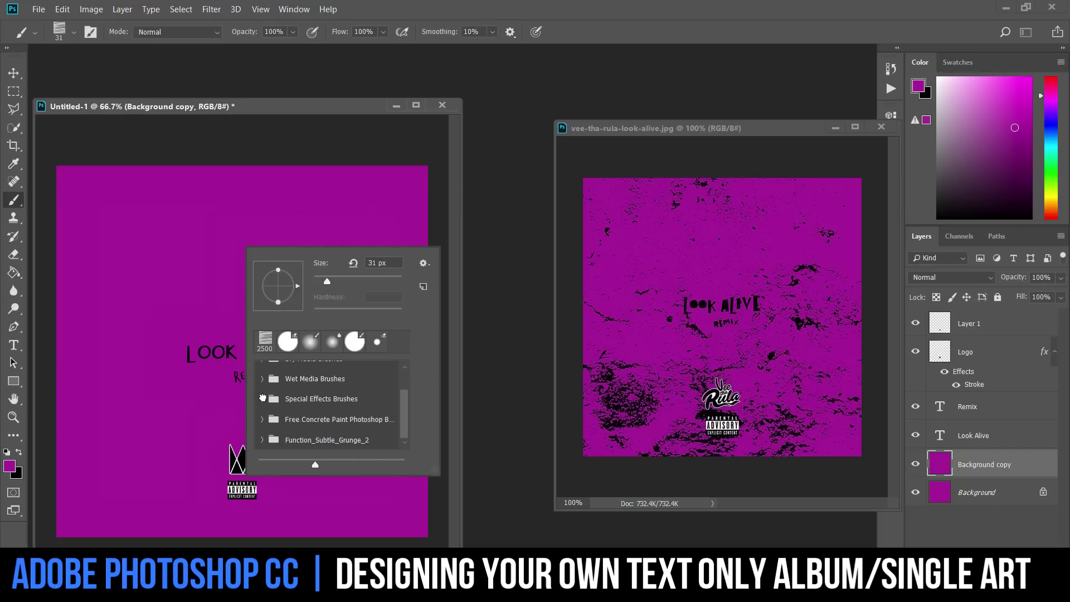
{"action": "left_click", "coordinate": [424, 264]}
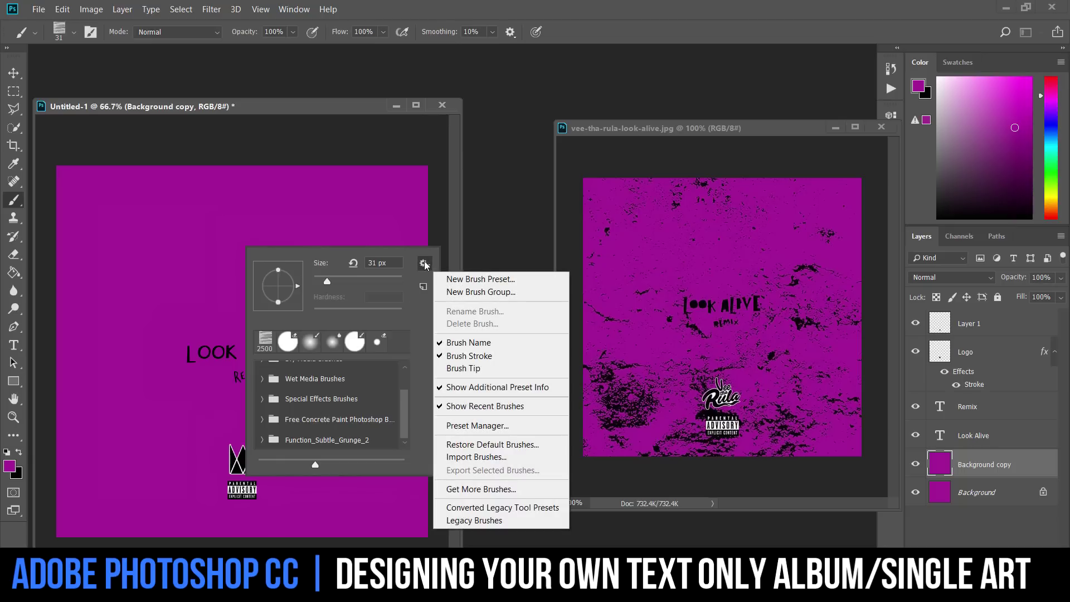
{"action": "left_click", "coordinate": [482, 426]}
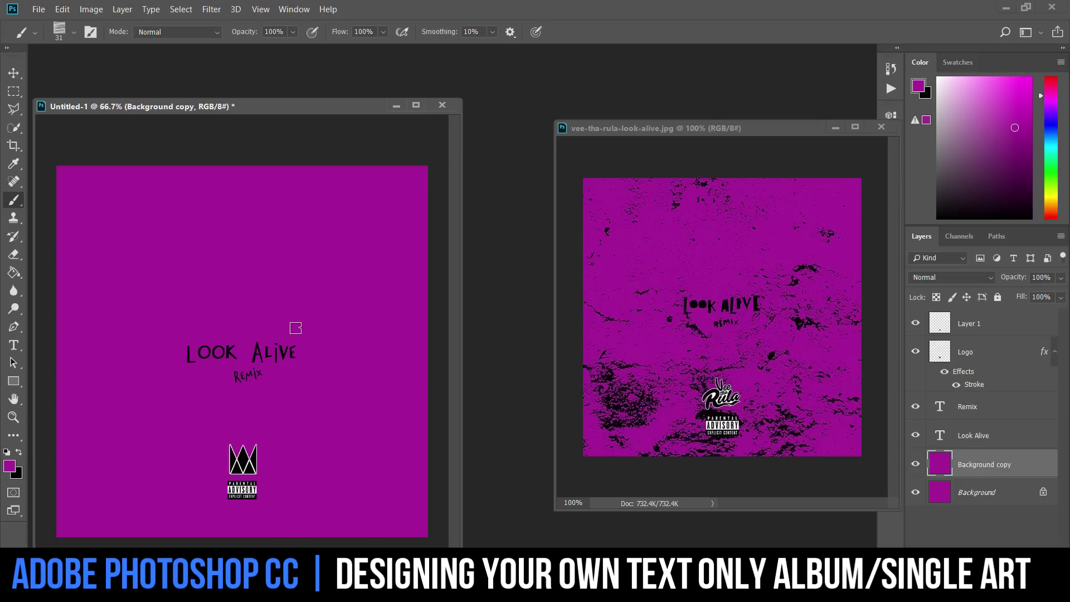
- Browse the installed grunge and concrete brushes, choose brush 4 and set its size to 3228 px
{"action": "right_click", "coordinate": [262, 345]}
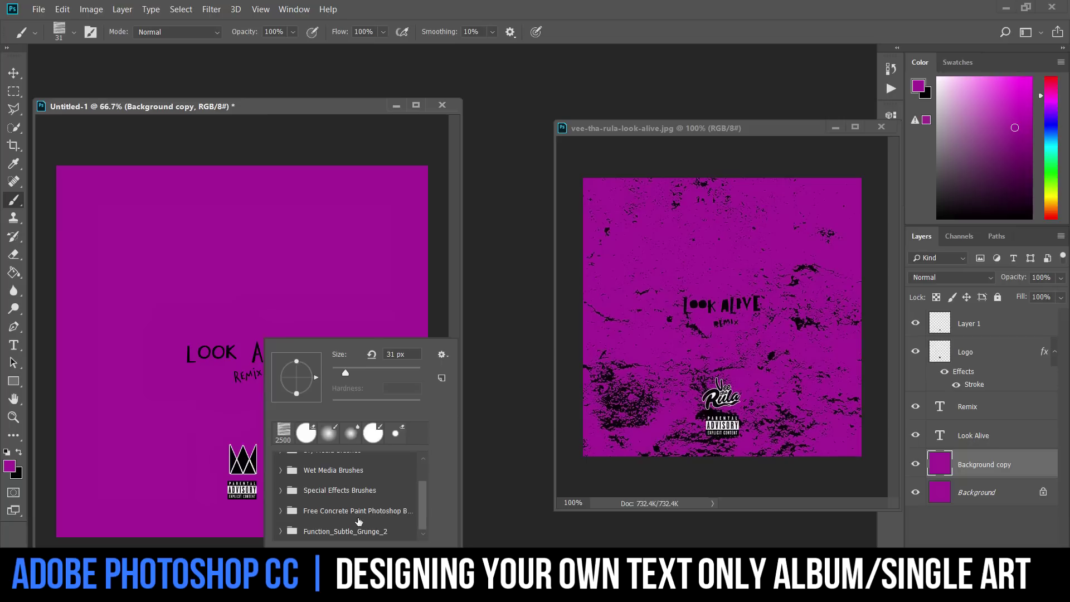
{"action": "left_click", "coordinate": [289, 534]}
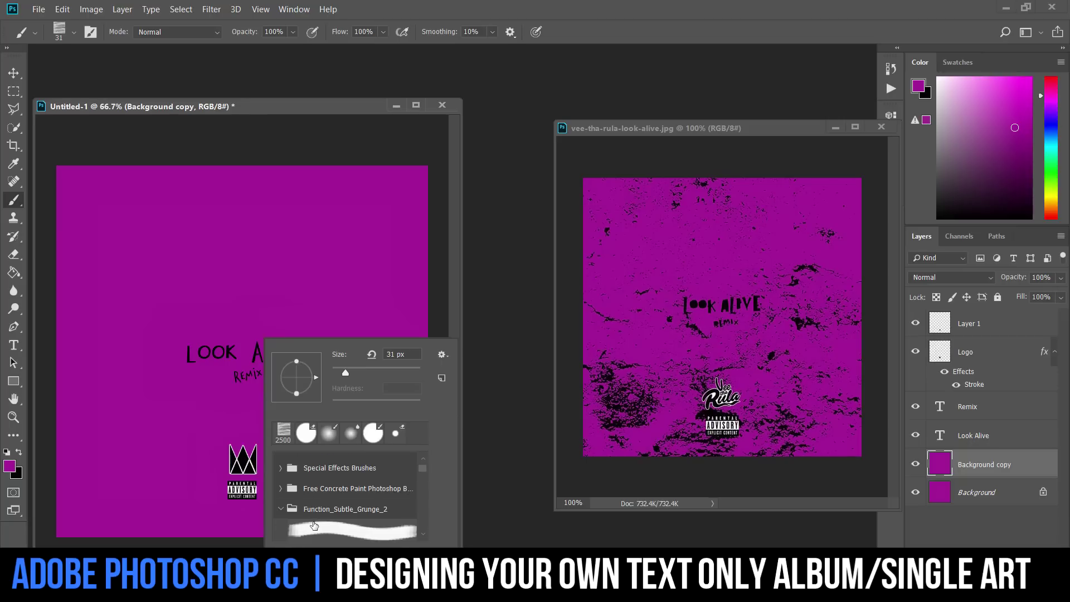
{"action": "scroll", "coordinate": [315, 526], "scroll_direction": "down", "scroll_amount": 5}
{"action": "scroll", "coordinate": [315, 526], "scroll_direction": "down", "scroll_amount": 6}
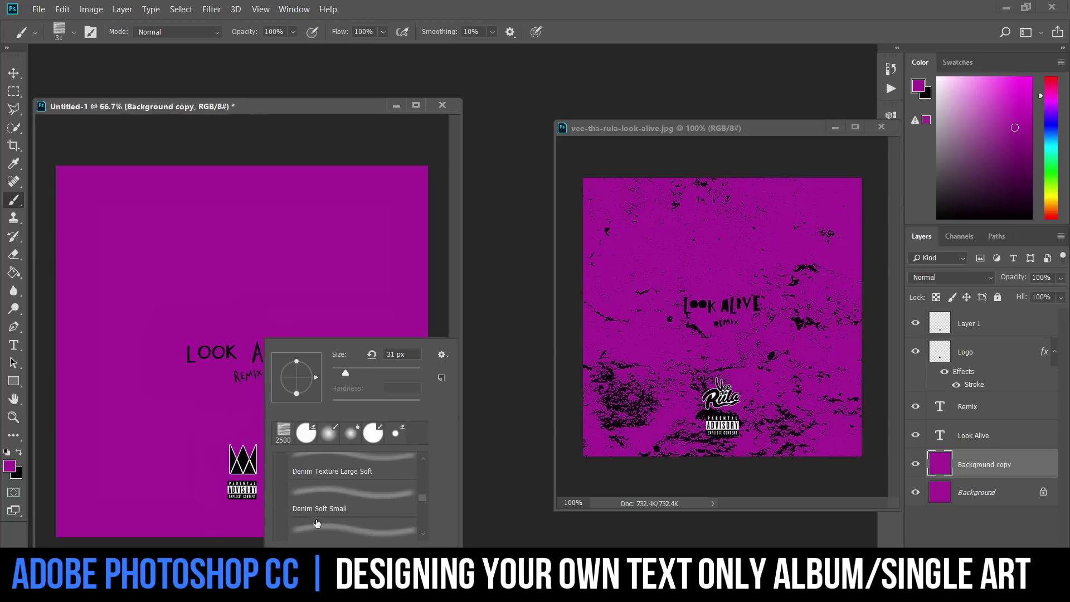
{"action": "scroll", "coordinate": [316, 522], "scroll_direction": "down", "scroll_amount": 6}
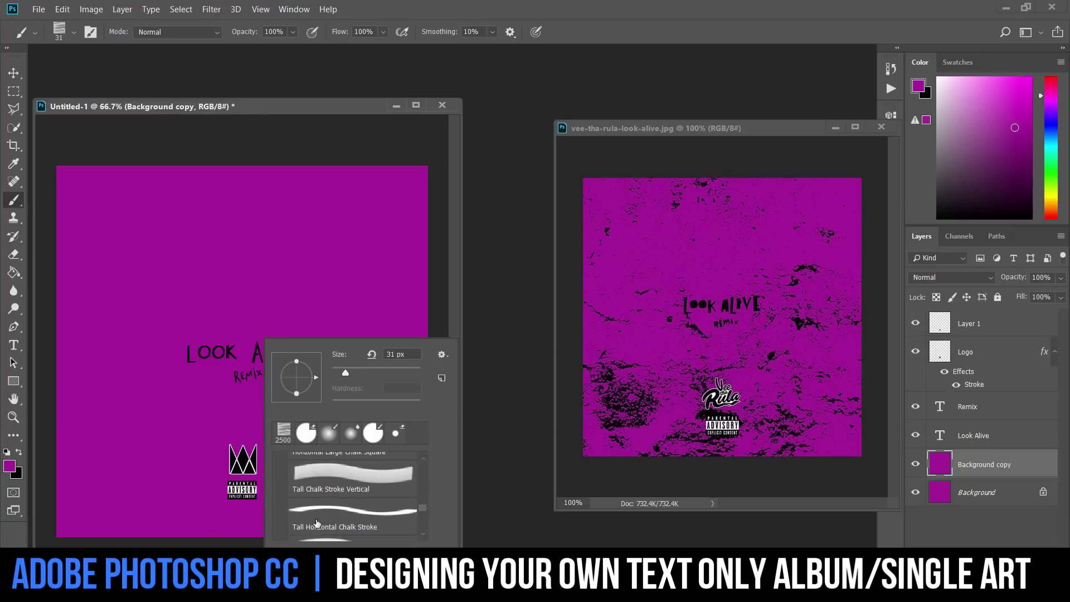
{"action": "left_click", "coordinate": [334, 496]}
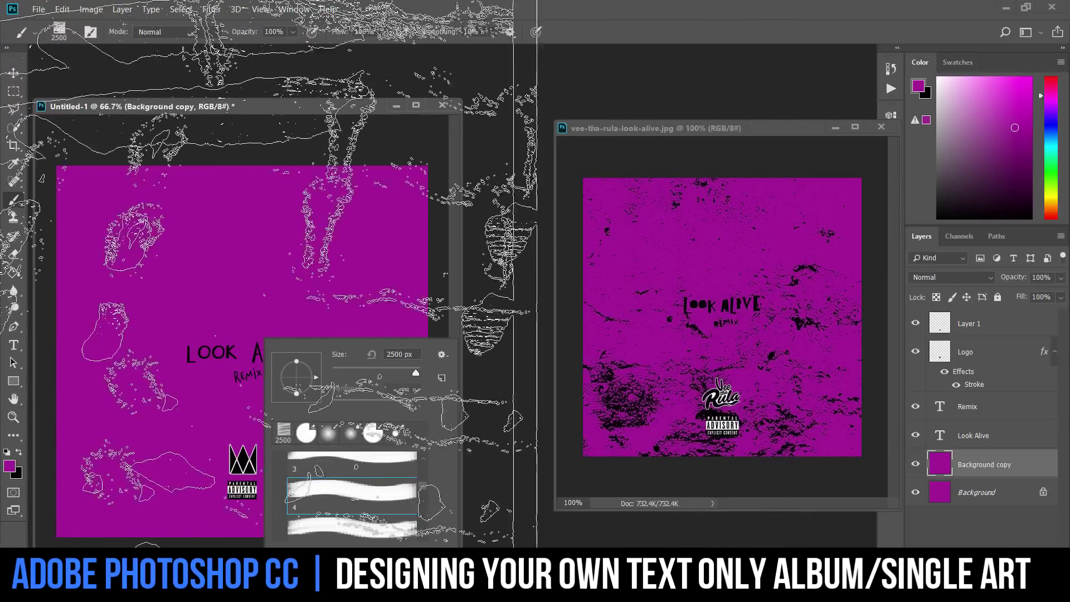
{"action": "right_click", "coordinate": [104, 277]}
{"action": "mouse_move", "coordinate": [253, 313]}
{"action": "left_mouse_down"}
{"action": "mouse_move", "coordinate": [233, 314]}
{"action": "mouse_move", "coordinate": [257, 313]}
{"action": "left_mouse_up"}
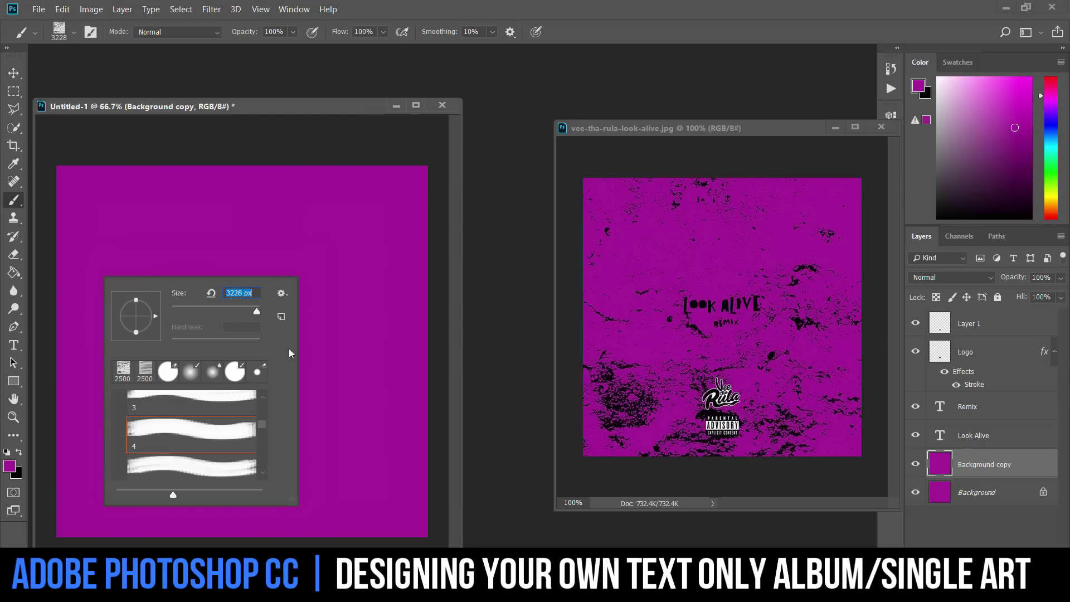
{"action": "key", "text": "Return"}
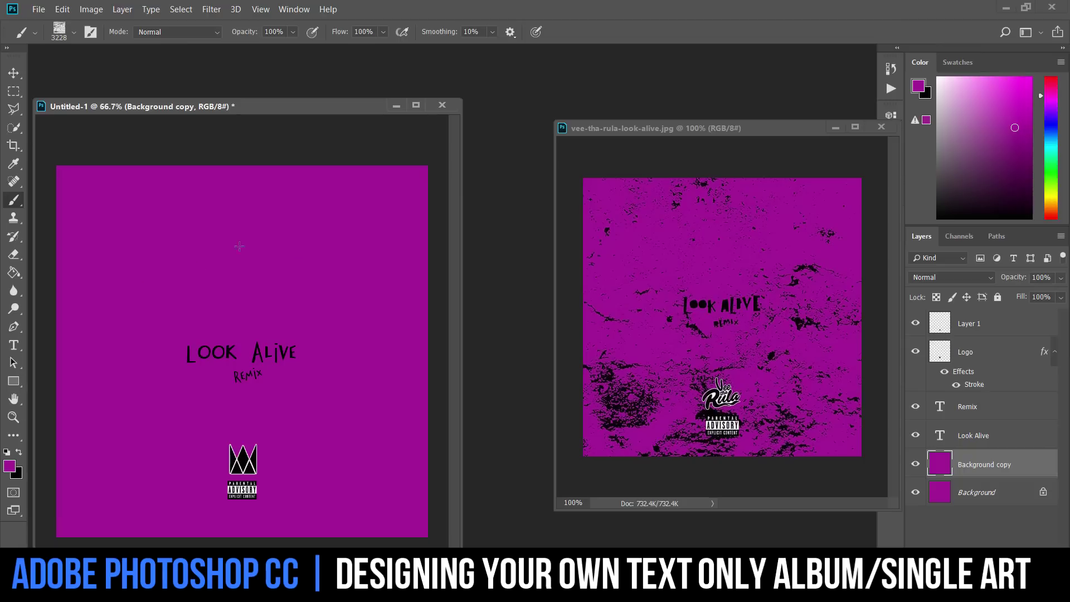
- Set the foreground color to black (000000)
{"action": "left_click", "coordinate": [10, 467]}
{"action": "type", "text": "000000"}
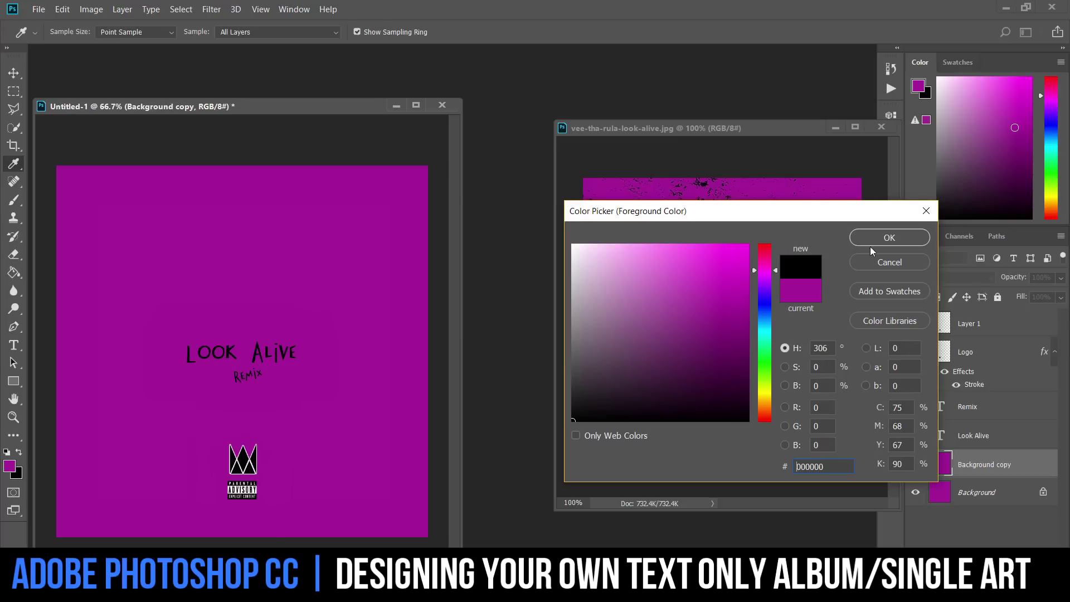
{"action": "left_click", "coordinate": [879, 239]}
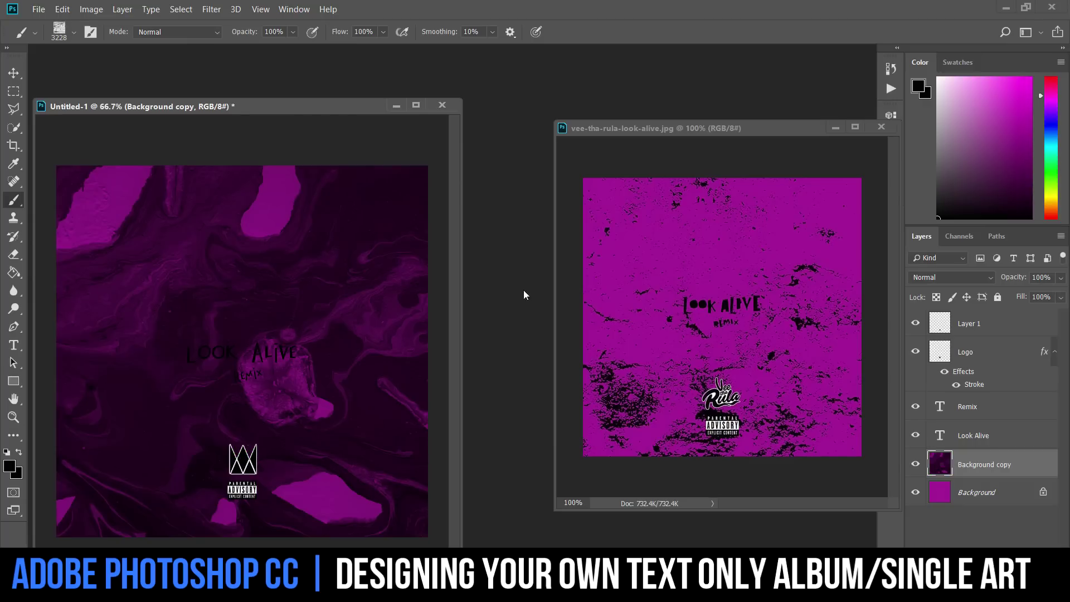
- Undo the trial texture strokes on the Background copy layer and try the brush at 36% opacity
{"action": "key", "text": "ctrl+z"}
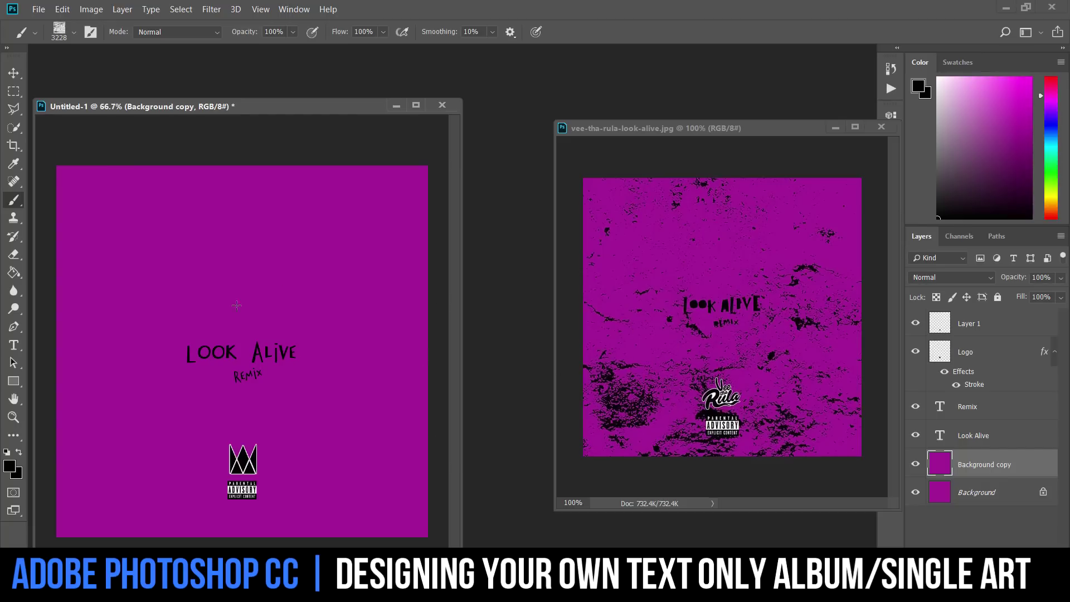
{"action": "key", "text": "ctrl+z"}
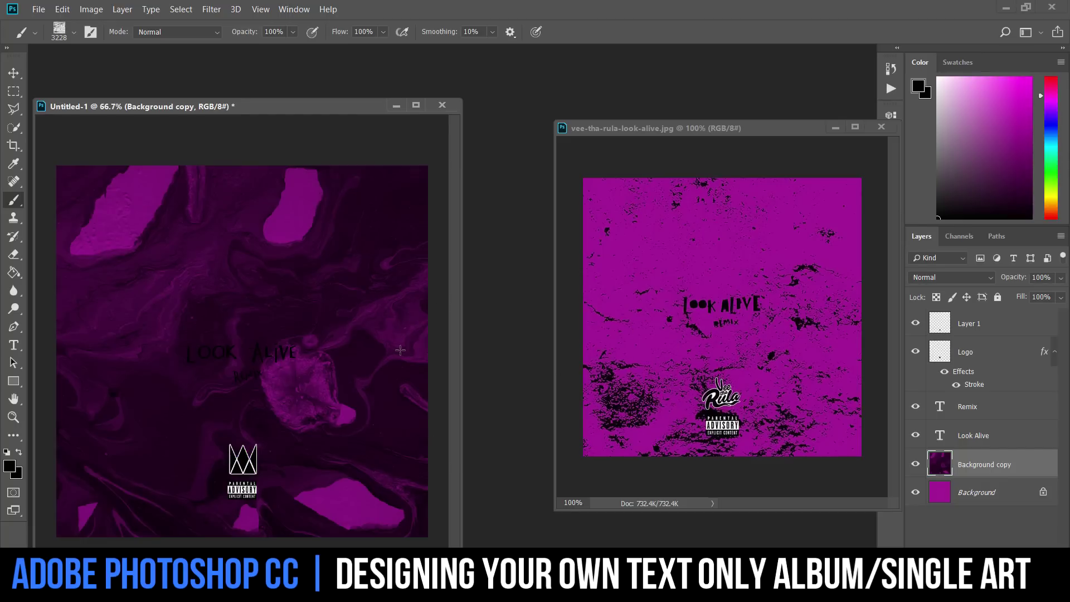
{"action": "key", "text": "ctrl+z"}
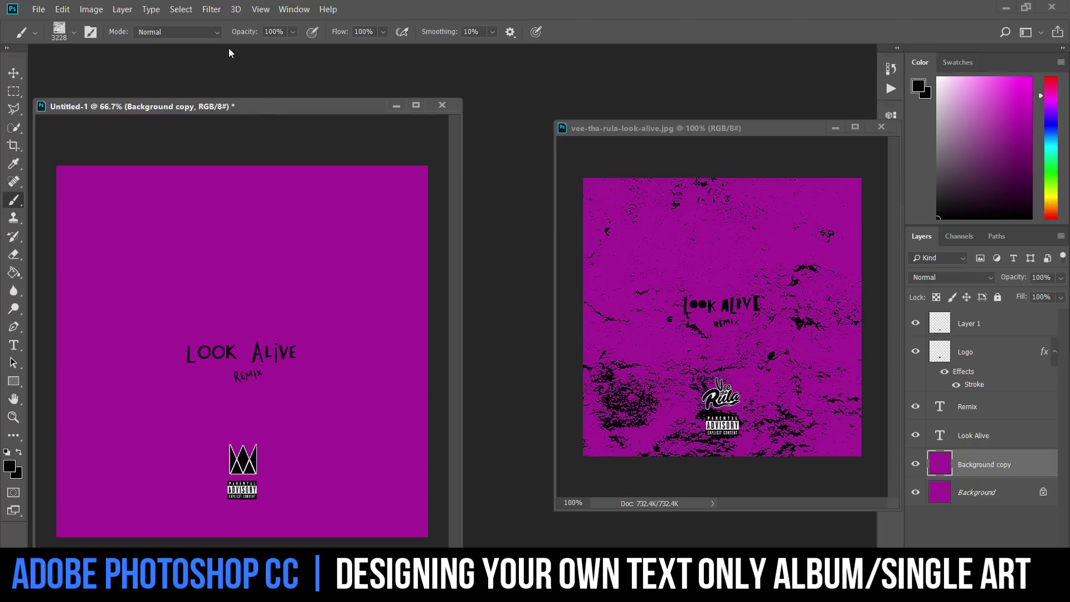
{"action": "left_click", "coordinate": [293, 32]}
{"action": "left_click_drag", "start_coordinate": [271, 48], "coordinate": [267, 48]}
{"action": "key", "text": "ctrl+shift+z"}
- Choose a different texture brush preset at 2500 px
{"action": "right_click", "coordinate": [168, 245]}
{"action": "scroll", "coordinate": [257, 397], "scroll_direction": "down", "scroll_amount": 1}
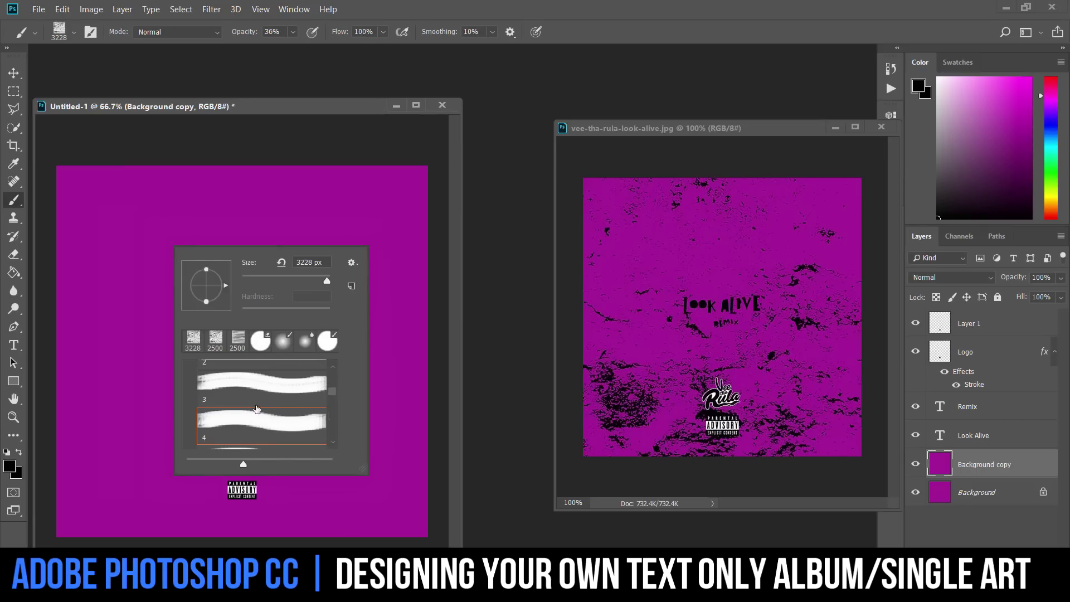
{"action": "scroll", "coordinate": [267, 390], "scroll_direction": "up", "scroll_amount": 1}
{"action": "left_click", "coordinate": [267, 391]}
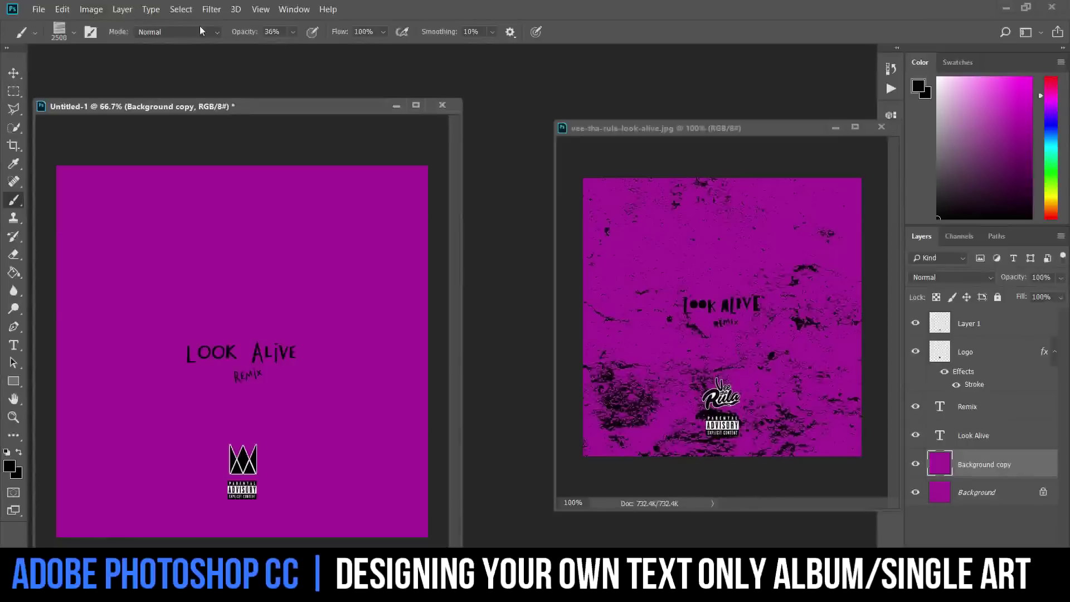
- Set the brush opacity to 84%, stamp the black texture across the Background copy layer, and move the cover's window closer to the reference
{"action": "left_click", "coordinate": [293, 32]}
{"action": "left_click_drag", "start_coordinate": [300, 49], "coordinate": [332, 49]}
{"action": "left_click", "coordinate": [368, 328]}
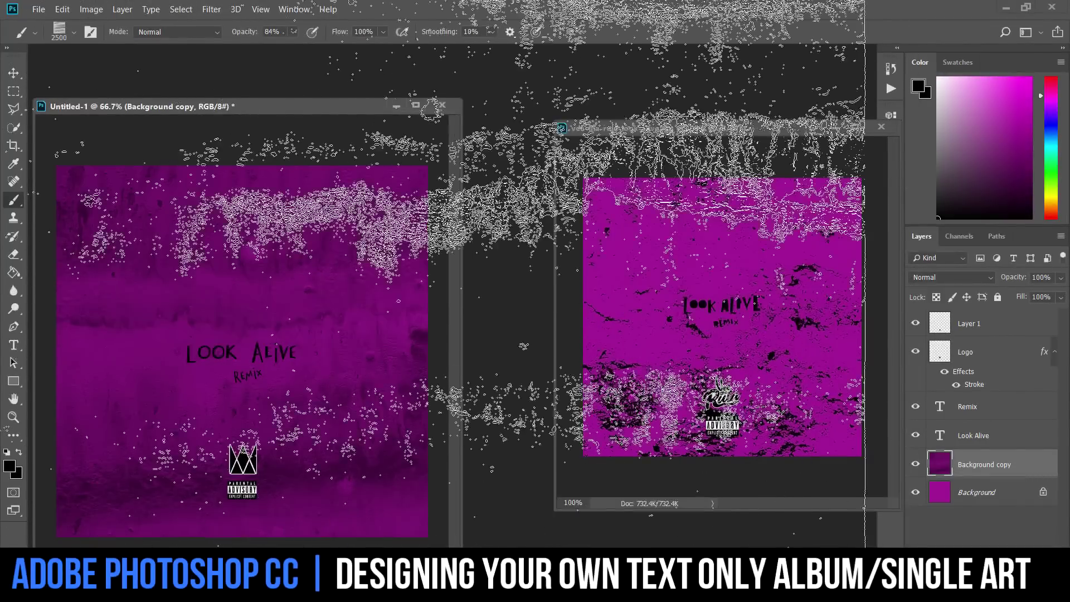
{"action": "left_click", "coordinate": [14, 74]}
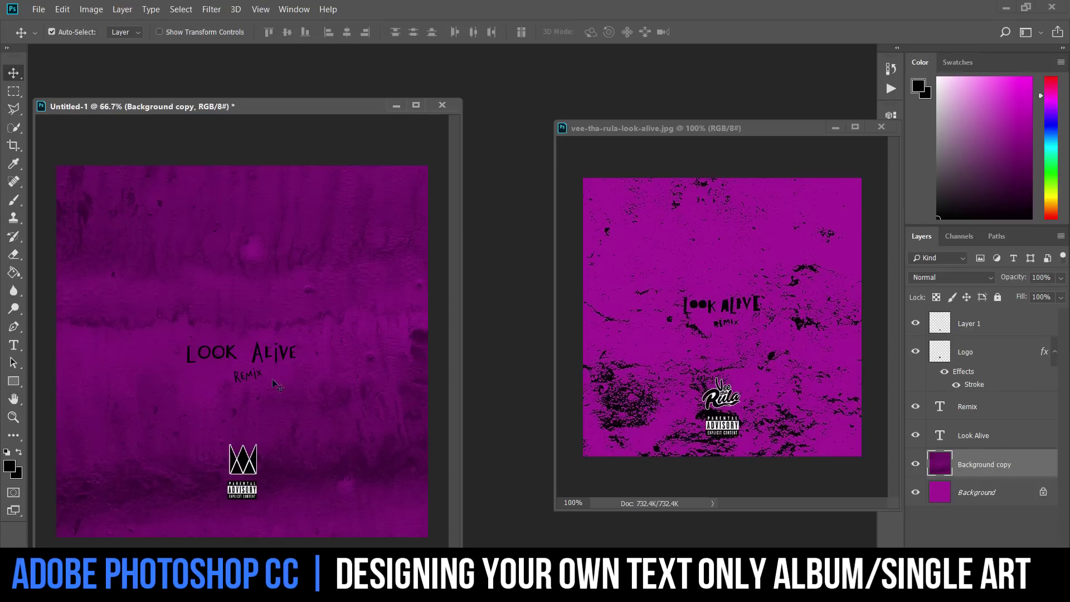
{"action": "left_click_drag", "start_coordinate": [357, 104], "coordinate": [407, 86]}
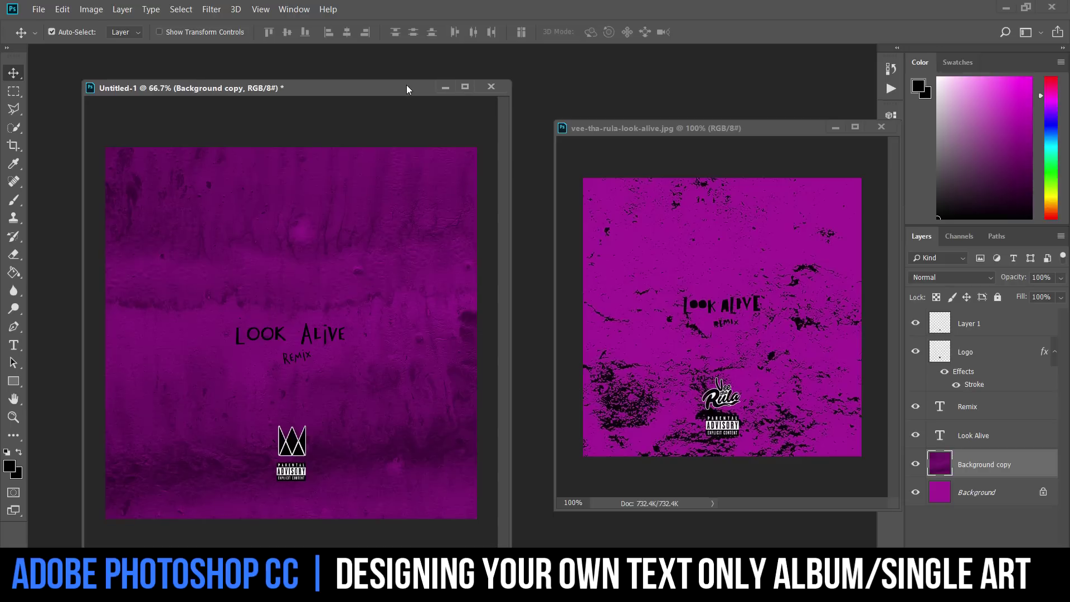
- Dock the cover document back into the workspace as a tab and minimize the vee-tha-rula-look-alive.jpg reference window
{"action": "double_click", "coordinate": [407, 85]}
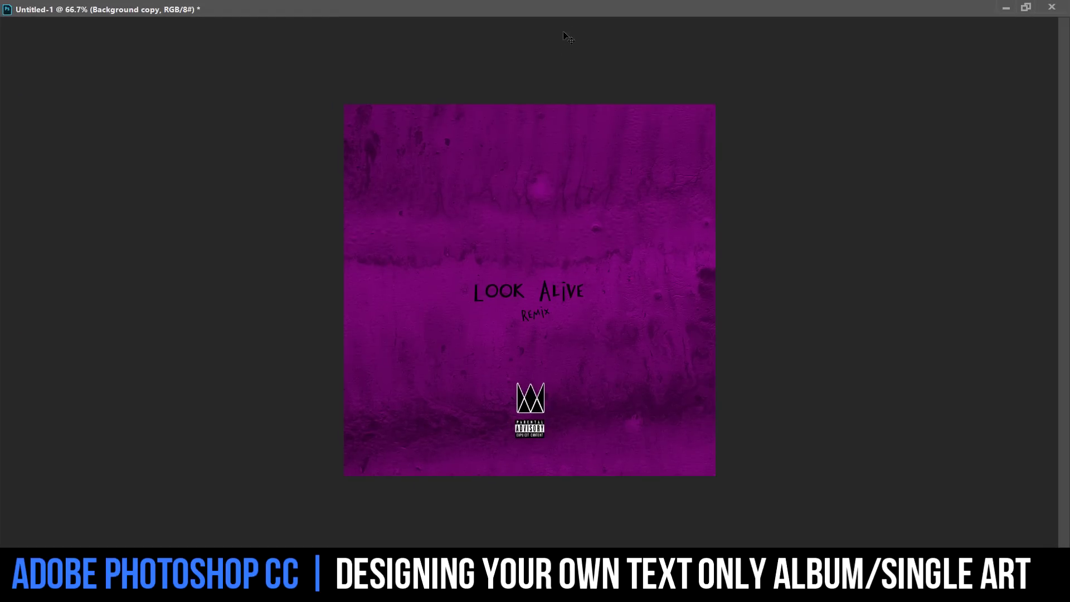
{"action": "double_click", "coordinate": [581, 9]}
{"action": "left_click_drag", "start_coordinate": [404, 89], "coordinate": [389, 49]}
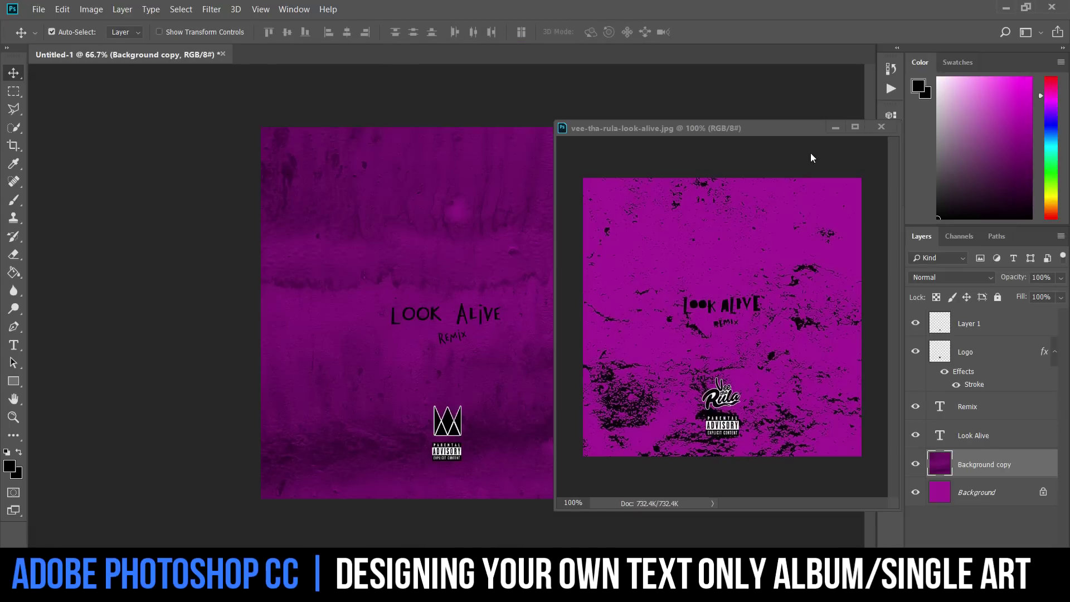
{"action": "left_click", "coordinate": [835, 126]}
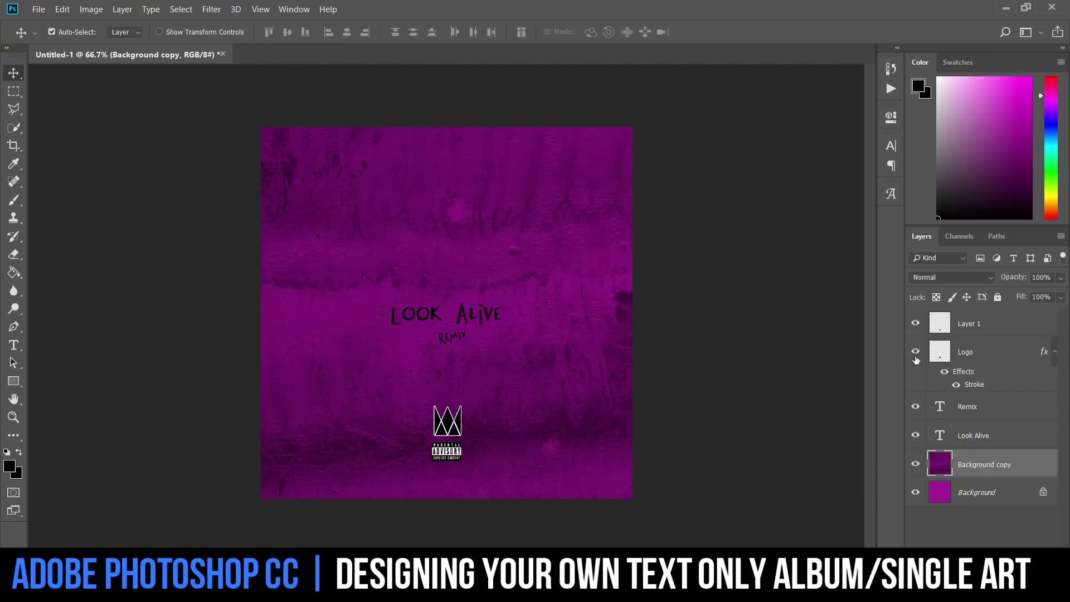
- Hide the Logo layer's Stroke effect and give the layer a white (ffffff) Color Overlay
{"action": "left_click", "coordinate": [957, 384]}
{"action": "double_click", "coordinate": [998, 357]}
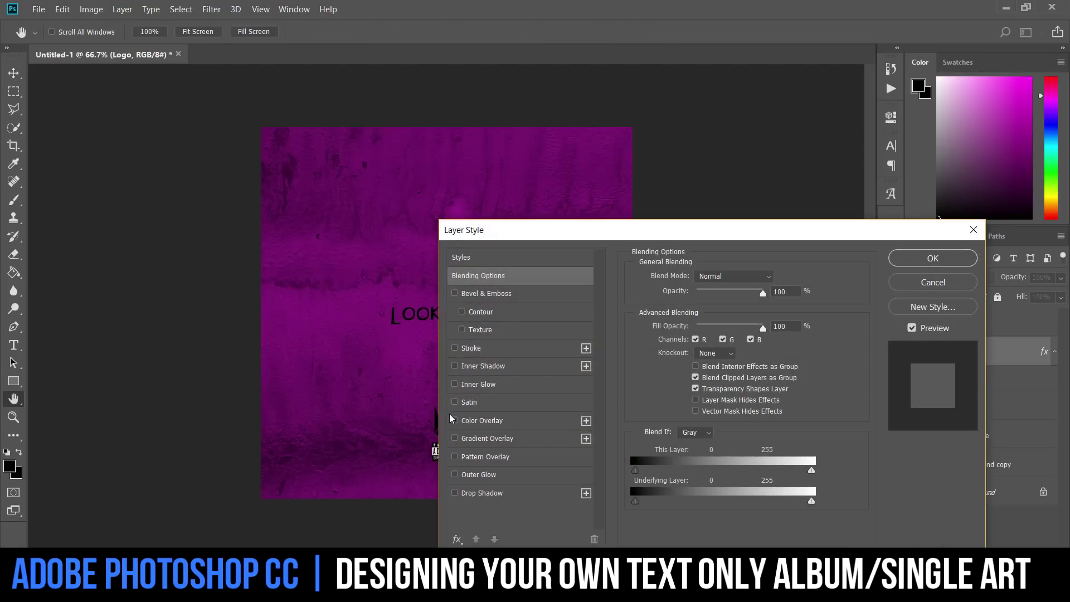
{"action": "left_click_drag", "start_coordinate": [544, 229], "coordinate": [679, 199]}
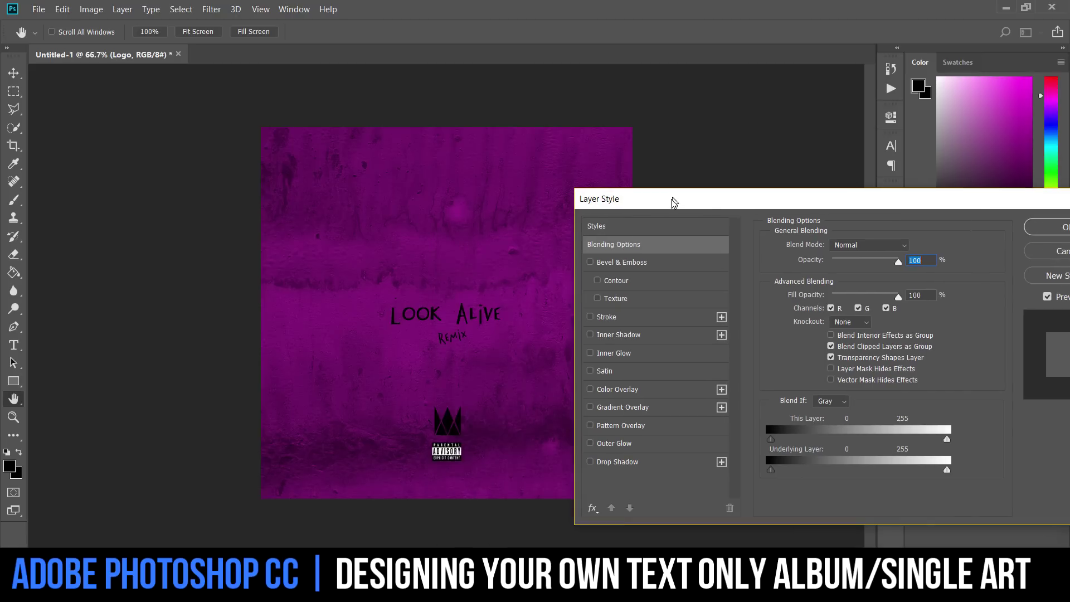
{"action": "left_click", "coordinate": [591, 390]}
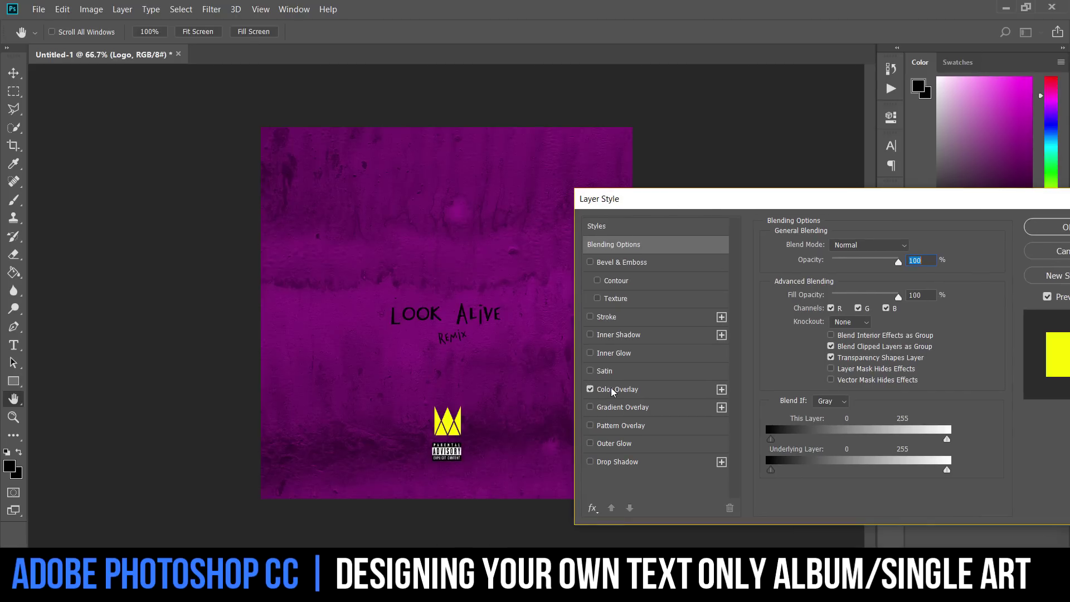
{"action": "left_click", "coordinate": [614, 392]}
{"action": "left_click", "coordinate": [917, 250]}
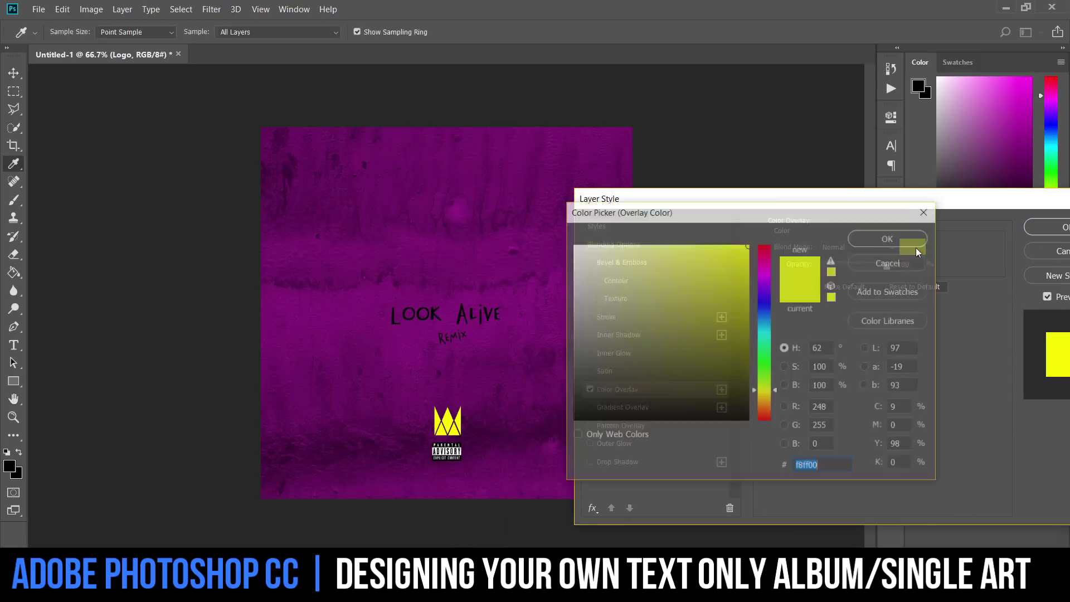
{"action": "type", "text": "ffffff"}
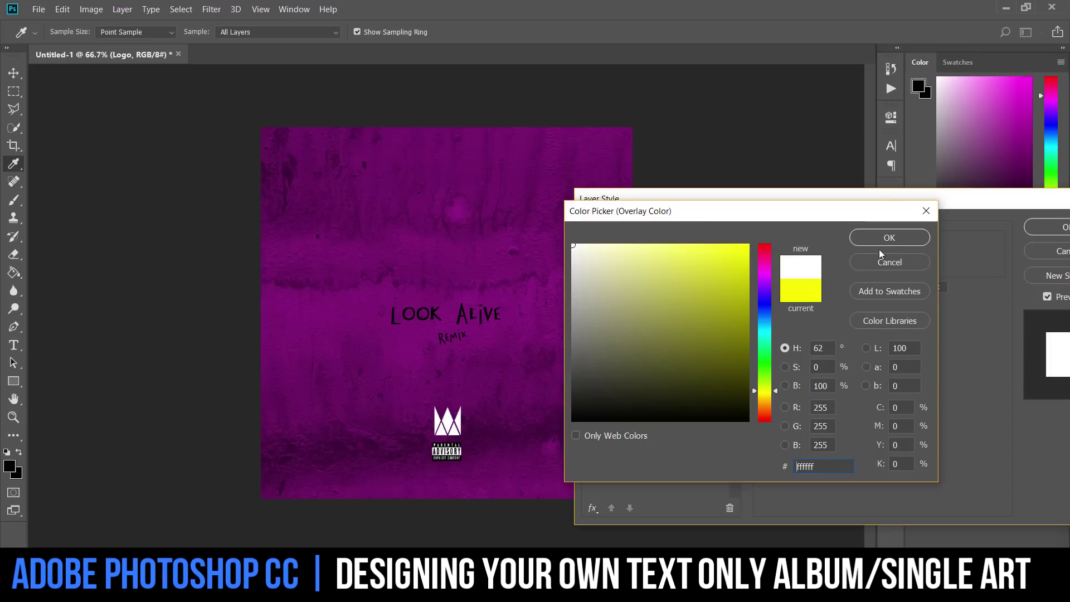
{"action": "left_click", "coordinate": [888, 241]}
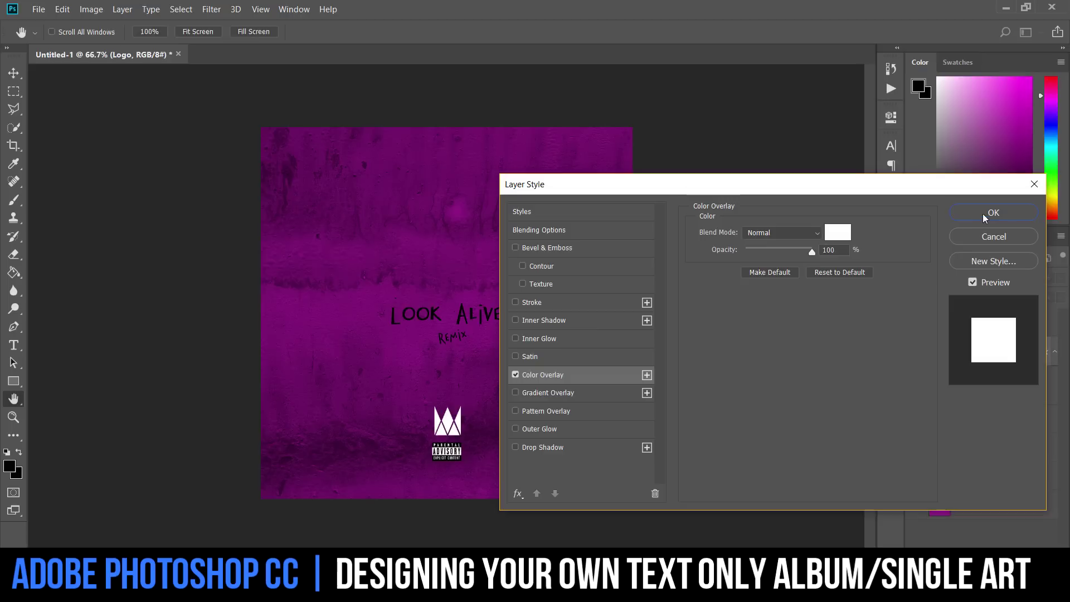
{"action": "left_click", "coordinate": [984, 215]}
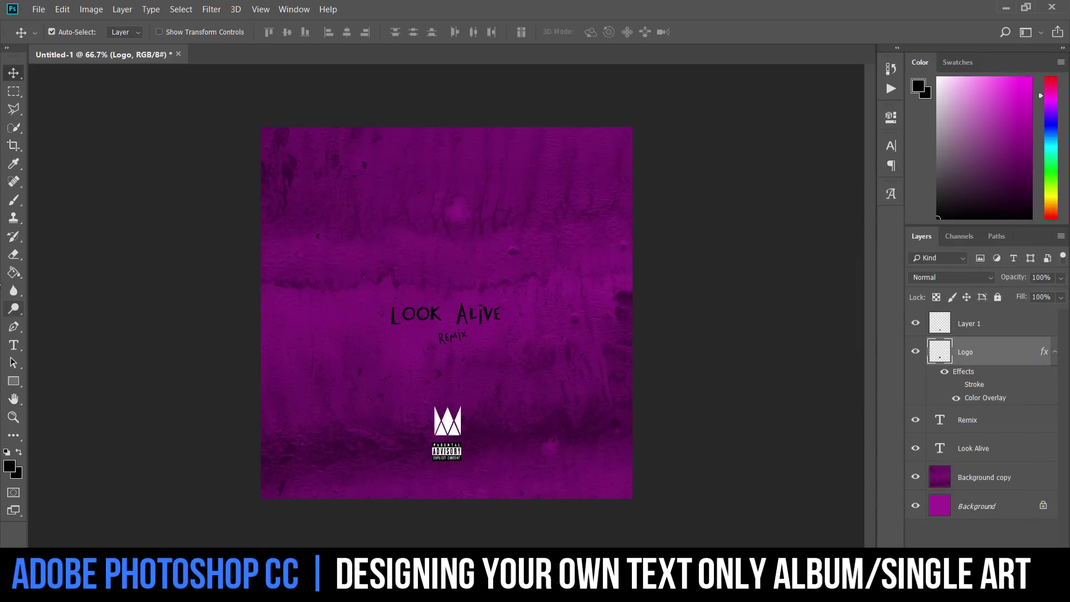
- Add the artist name "Curtiss King" as a new text layer and place it centered above the "Look Alive" title
{"action": "left_click", "coordinate": [14, 345]}
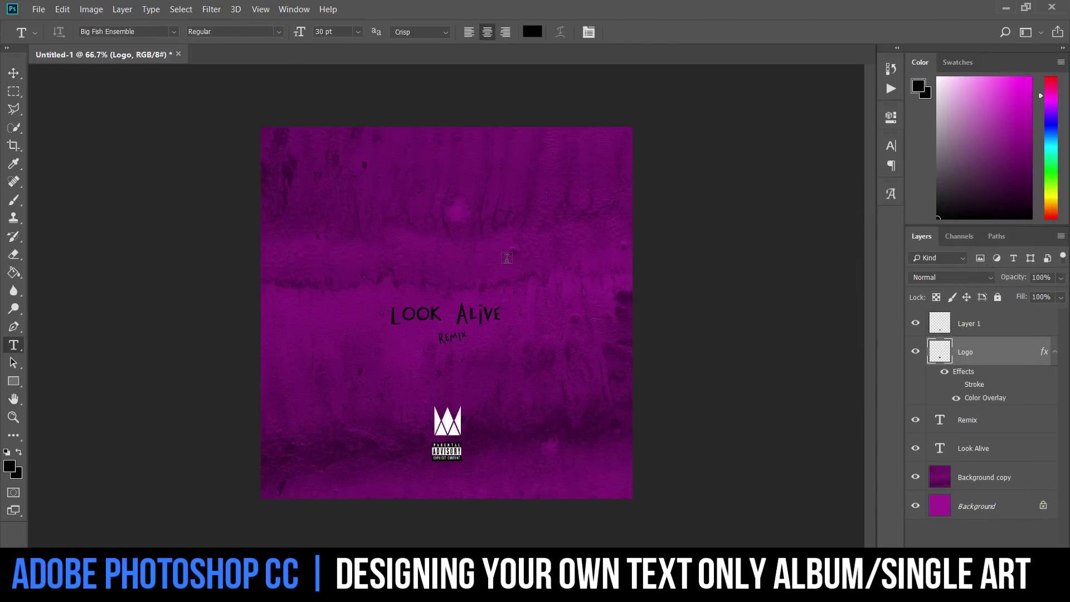
{"action": "left_click", "coordinate": [382, 279]}
{"action": "type", "text": "Curtiss"}
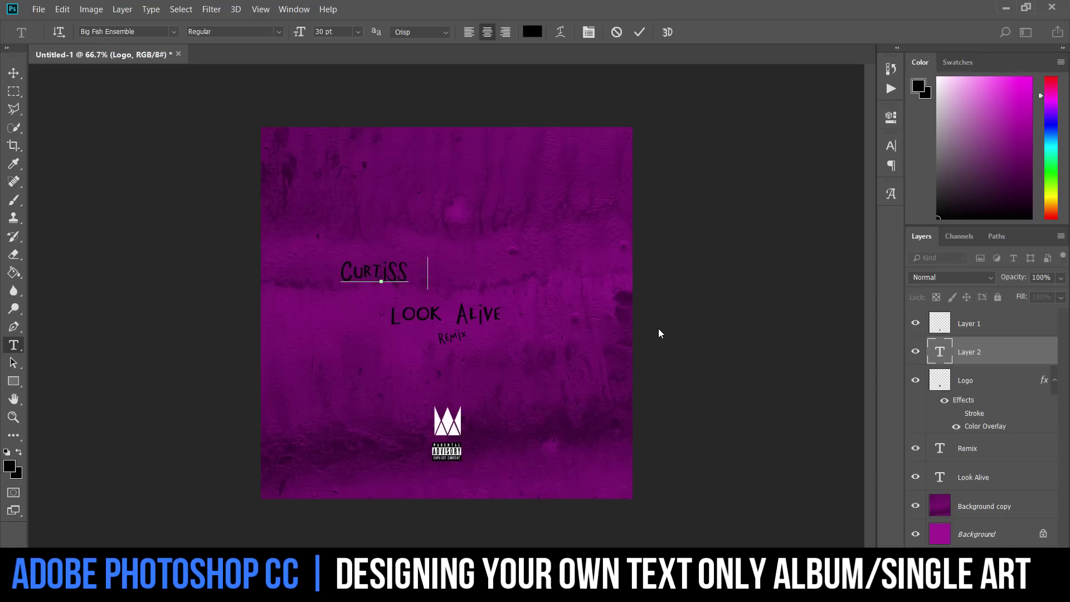
{"action": "type", "text": " King"}
{"action": "left_click", "coordinate": [14, 73]}
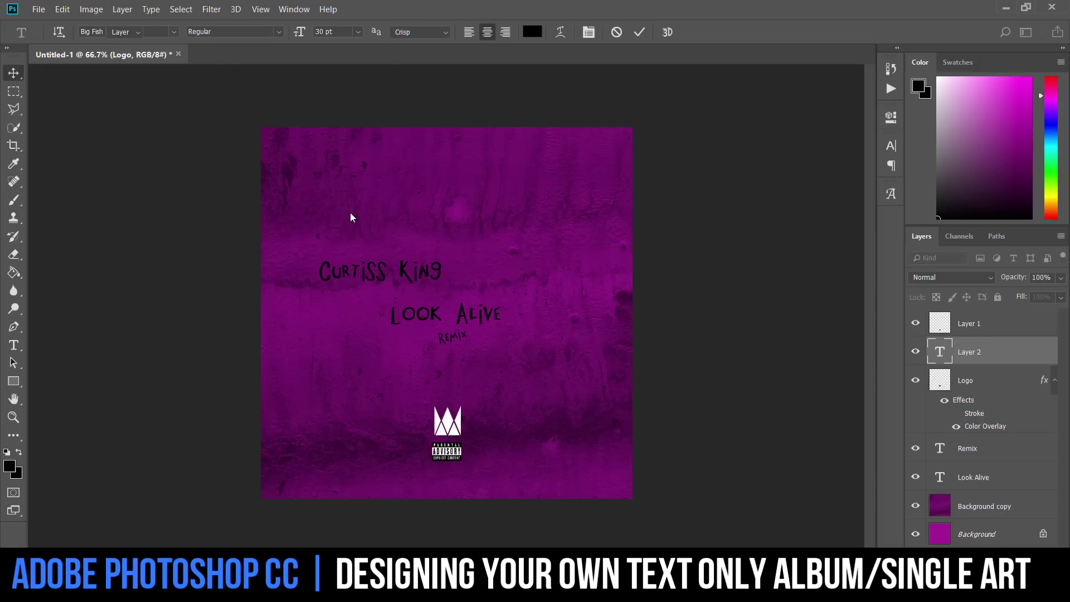
{"action": "left_click_drag", "start_coordinate": [407, 270], "coordinate": [471, 276]}
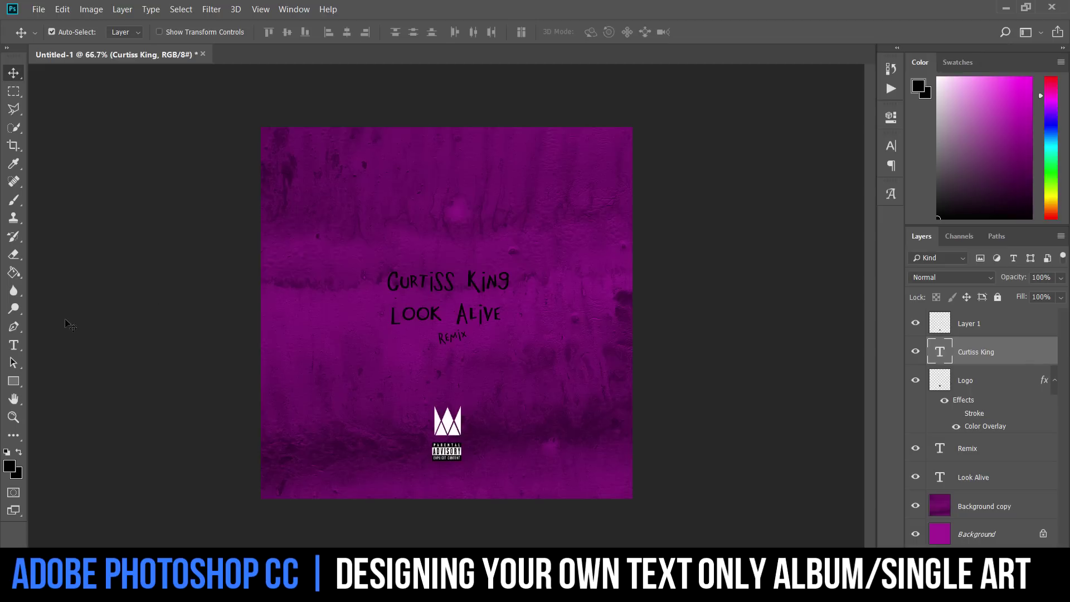
- Reduce the artist name's font size to 14 pt and move the text down to just above the "Look Alive" title
{"action": "left_click", "coordinate": [14, 345]}
{"action": "triple_click", "coordinate": [447, 284]}
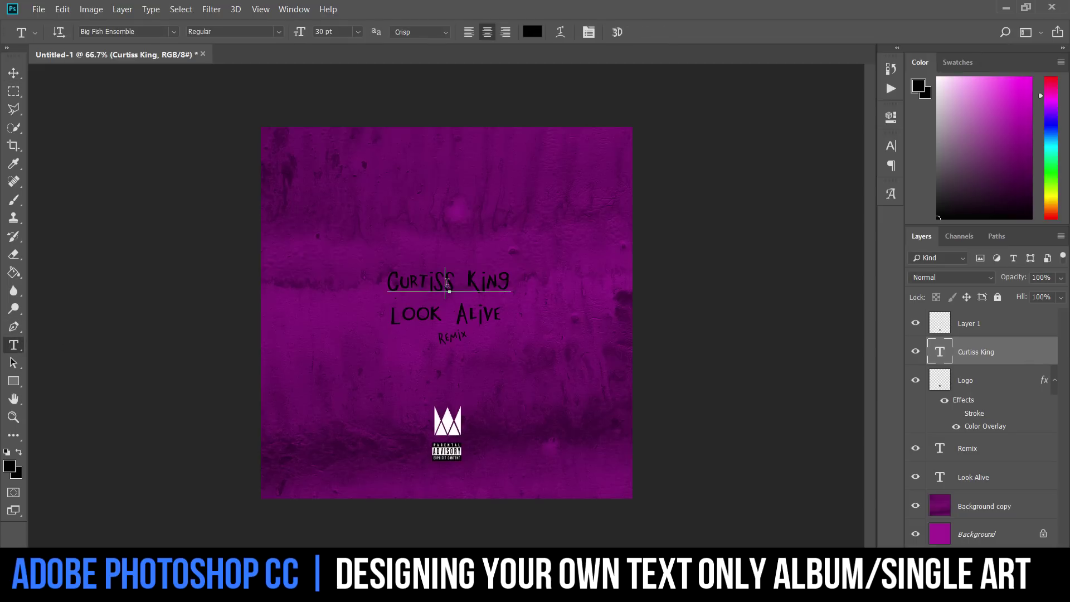
{"action": "left_click", "coordinate": [327, 29]}
{"action": "key", "text": "Down"}
{"action": "key", "text": "Down"}
{"action": "key", "text": "Down"}
{"action": "key", "text": "Down"}
{"action": "key", "text": "Down"}
{"action": "key", "text": "Down"}
{"action": "key", "text": "Down"}
{"action": "key", "text": "Down"}
{"action": "key", "text": "Down"}
{"action": "key", "text": "Down"}
{"action": "key", "text": "Down"}
{"action": "key", "text": "Down"}
{"action": "key", "text": "Down"}
{"action": "key", "text": "Down"}
{"action": "key", "text": "Down"}
{"action": "key", "text": "Down"}
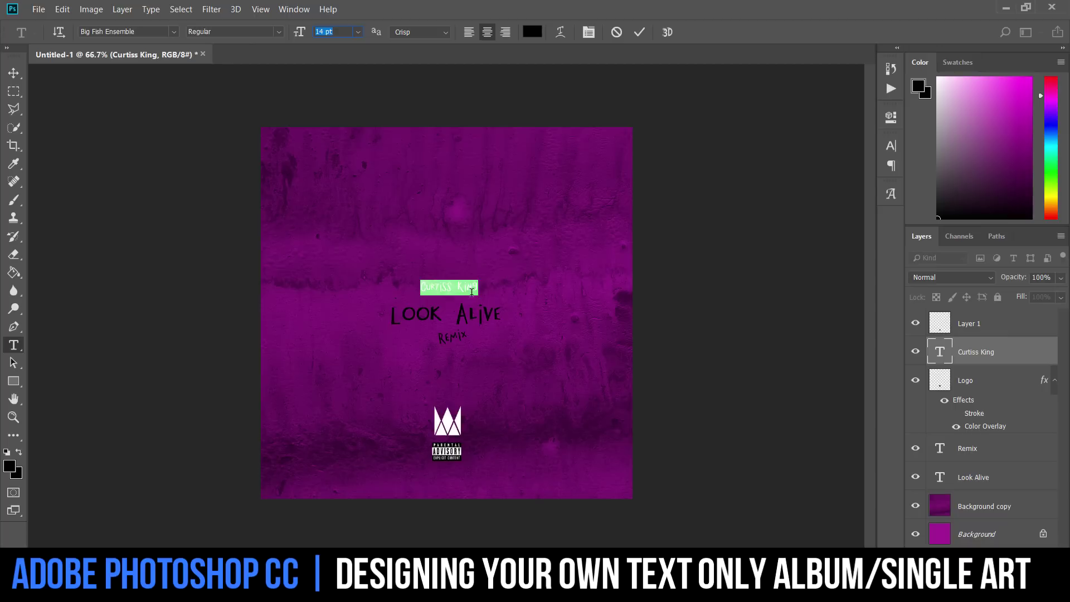
{"action": "left_click", "coordinate": [472, 291]}
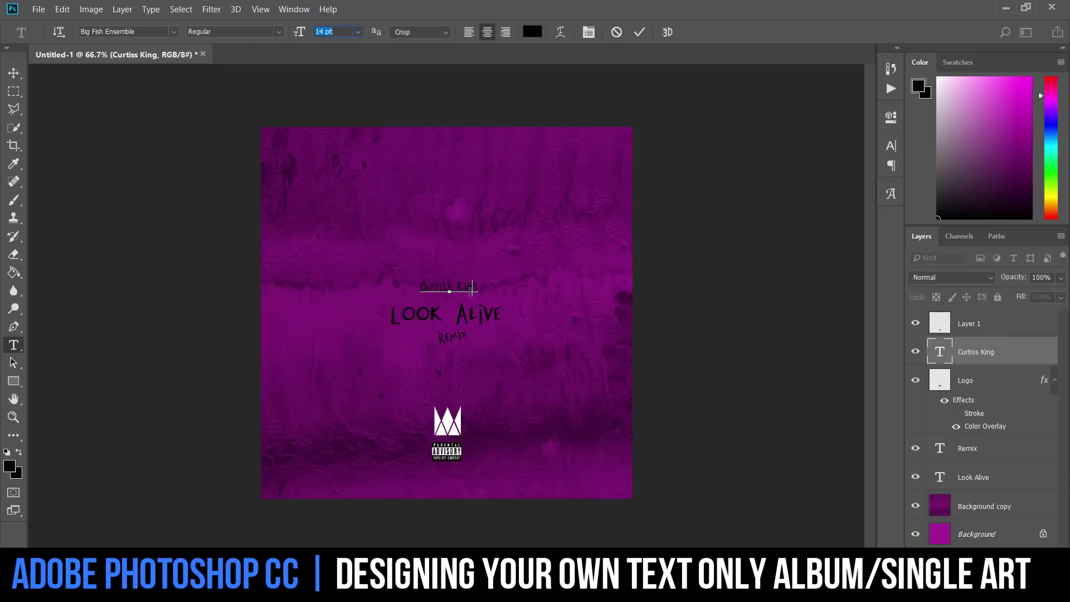
{"action": "left_click", "coordinate": [13, 73]}
{"action": "left_click_drag", "start_coordinate": [451, 296], "coordinate": [457, 294]}
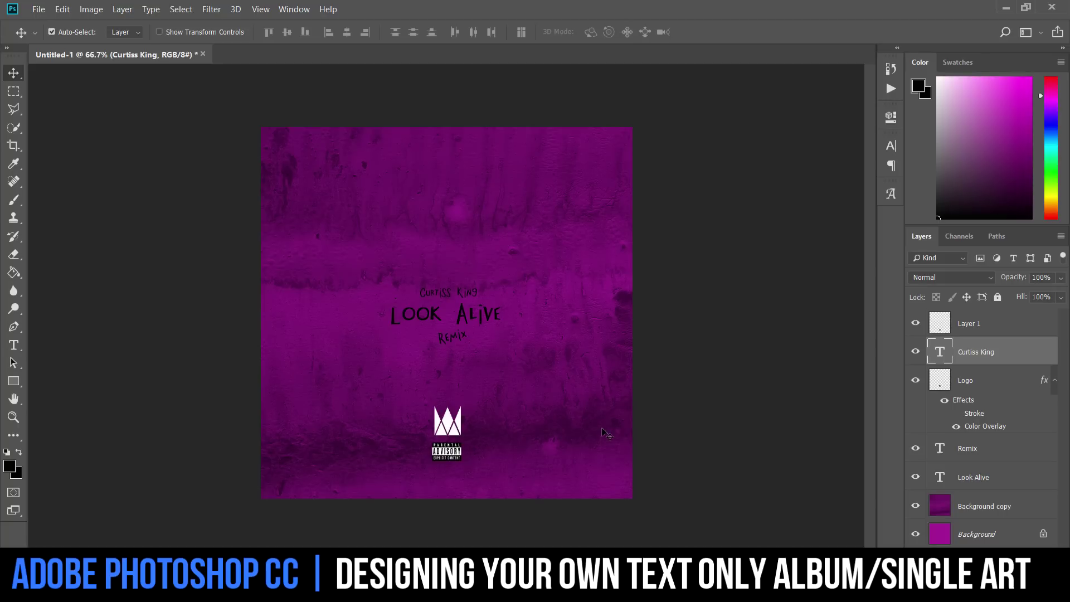
- Examine the cover at different zoom levels and in a maximized window, and dock it back as a tab
{"action": "key", "text": "ctrl+minus"}
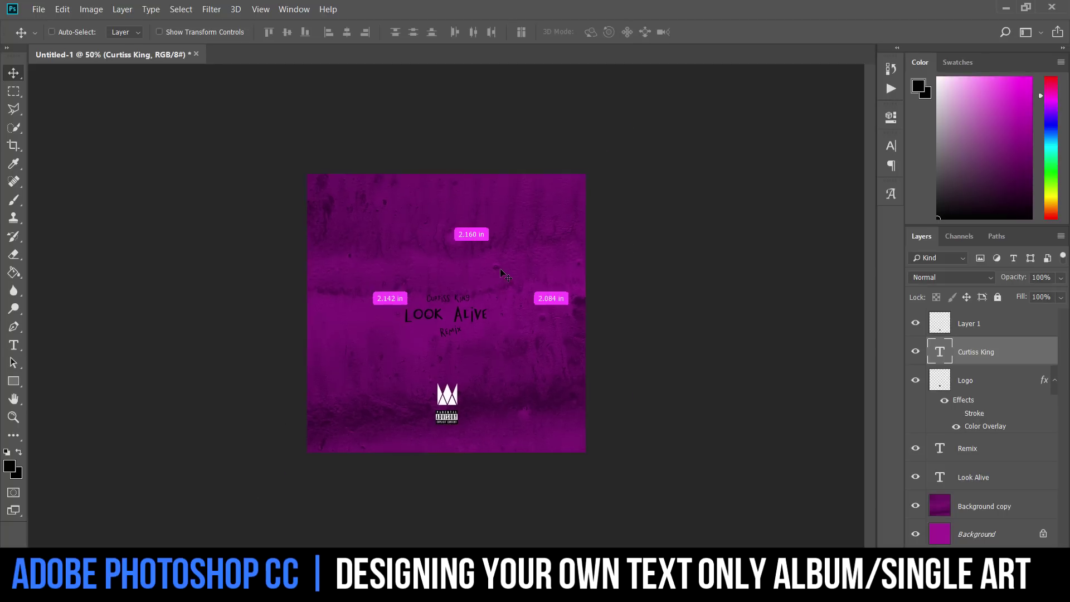
{"action": "key", "text": "ctrl+plus"}
{"action": "key", "text": "ctrl+plus"}
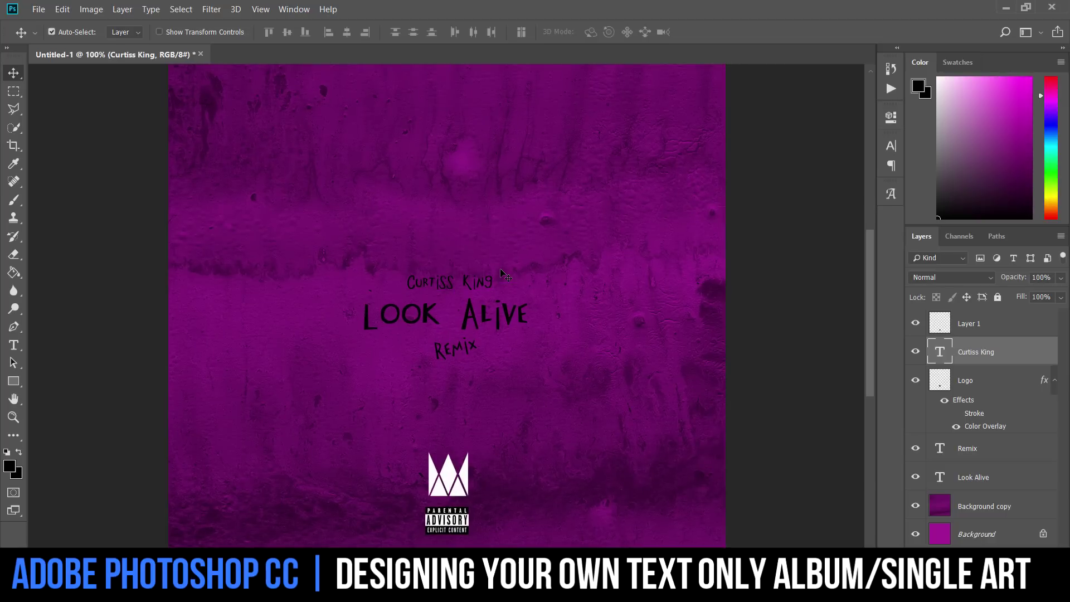
{"action": "key", "text": "ctrl+minus"}
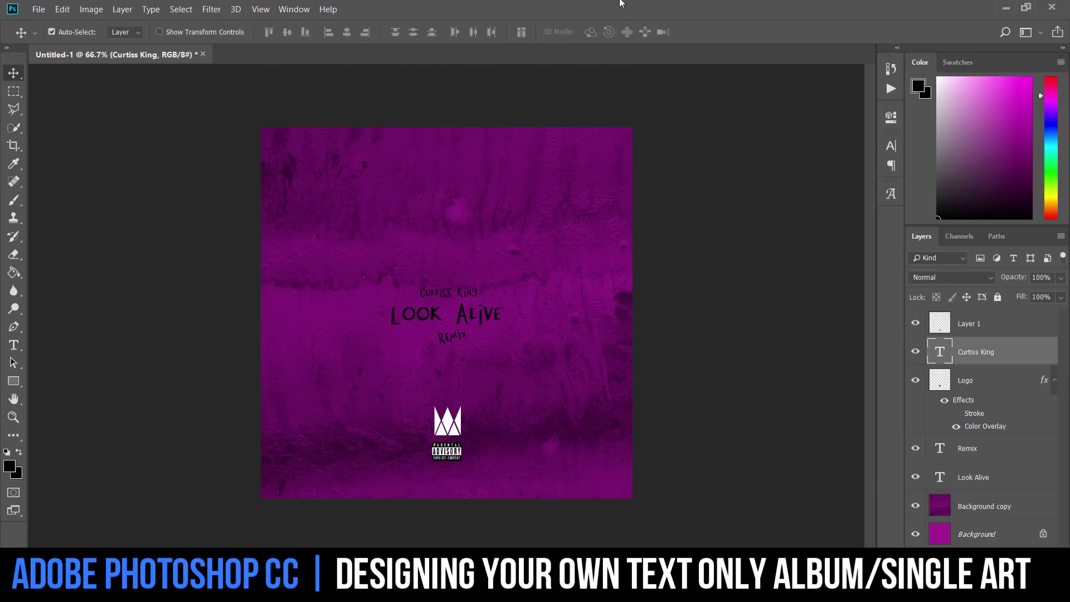
{"action": "left_click_drag", "start_coordinate": [142, 60], "coordinate": [324, 122]}
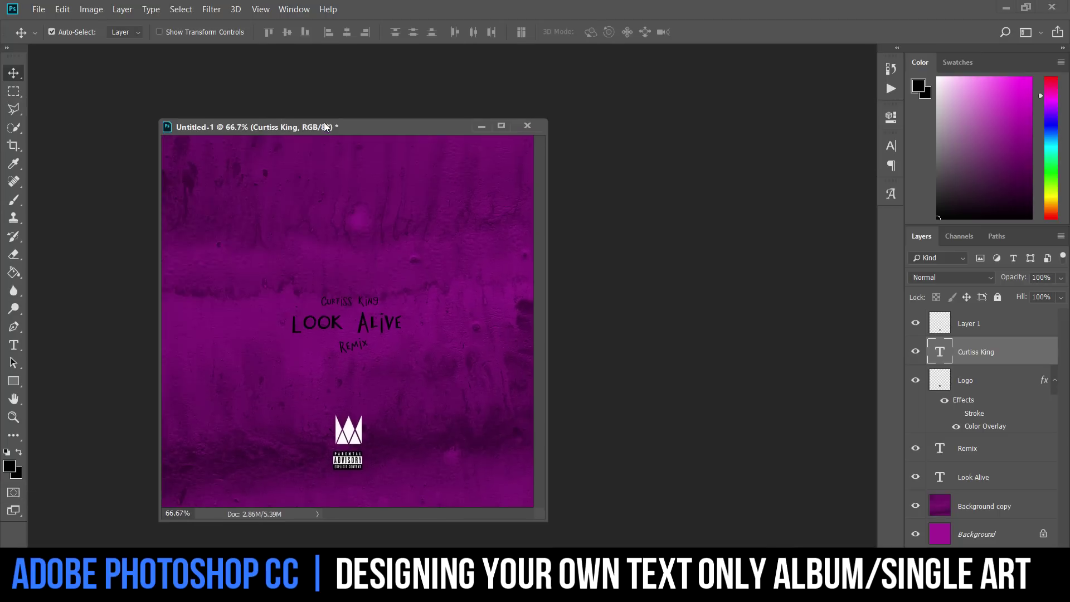
{"action": "double_click", "coordinate": [323, 122]}
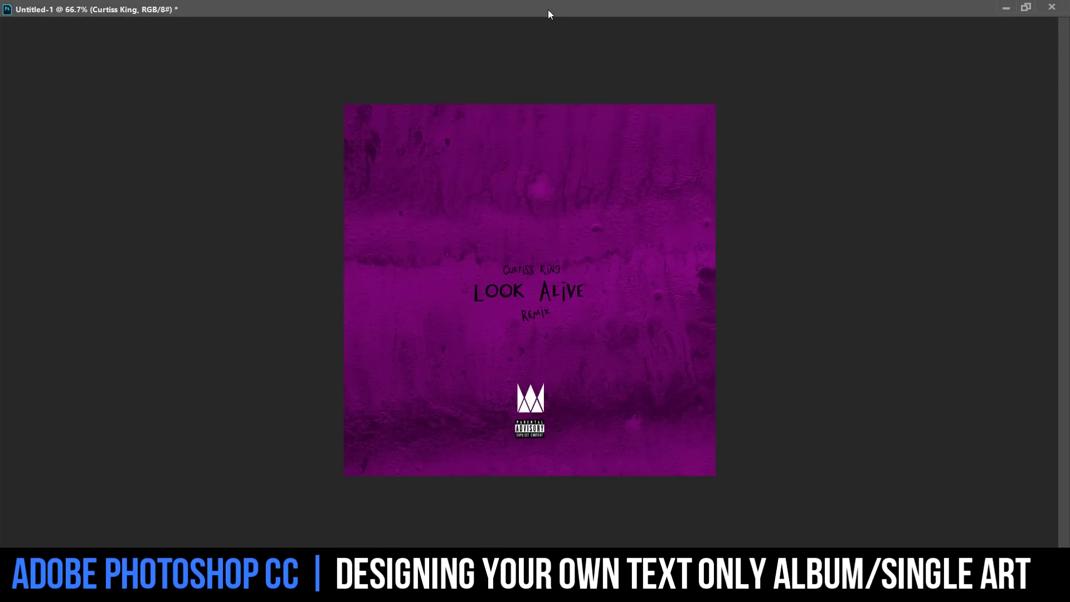
{"action": "double_click", "coordinate": [549, 14]}
{"action": "left_click_drag", "start_coordinate": [413, 111], "coordinate": [385, 56]}
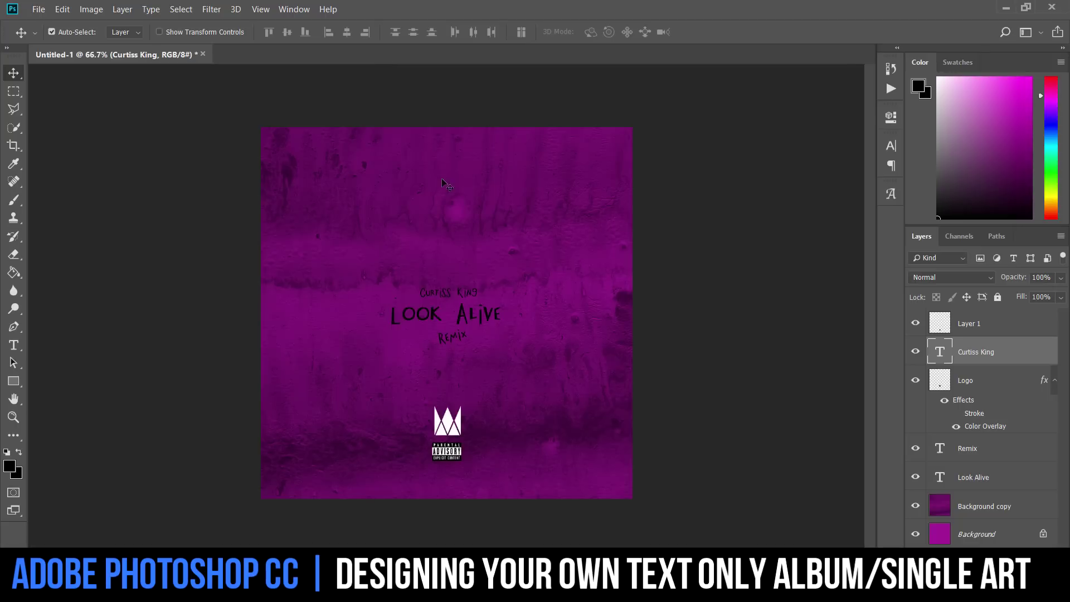
- Change the "Look Alive" title's text color to white (ffffff)
{"action": "key", "text": "t"}
{"action": "triple_click", "coordinate": [478, 314]}
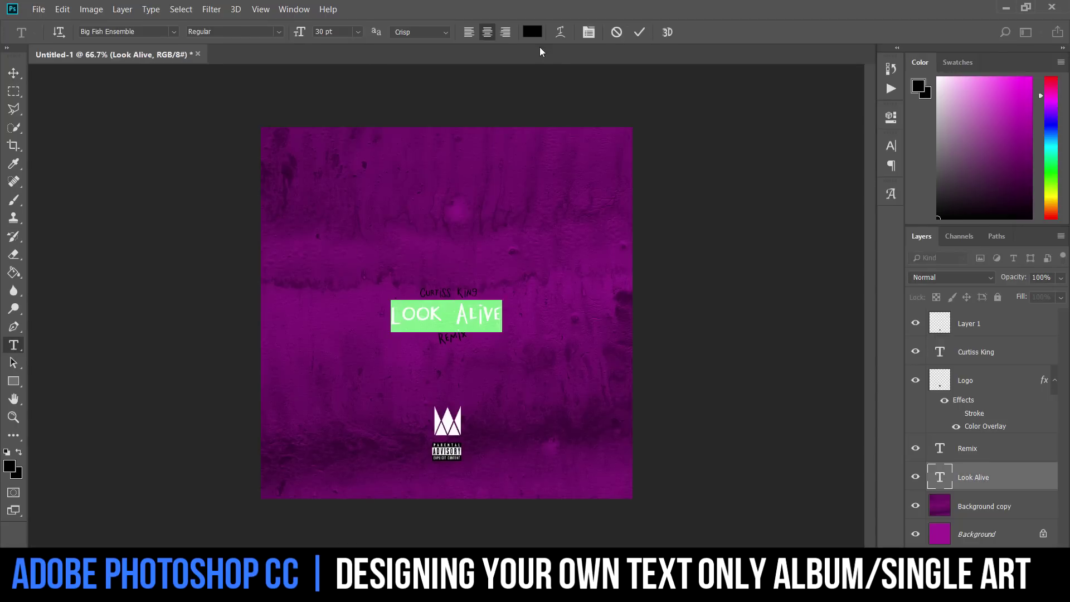
{"action": "left_click", "coordinate": [532, 31]}
{"action": "type", "text": "ffffff"}
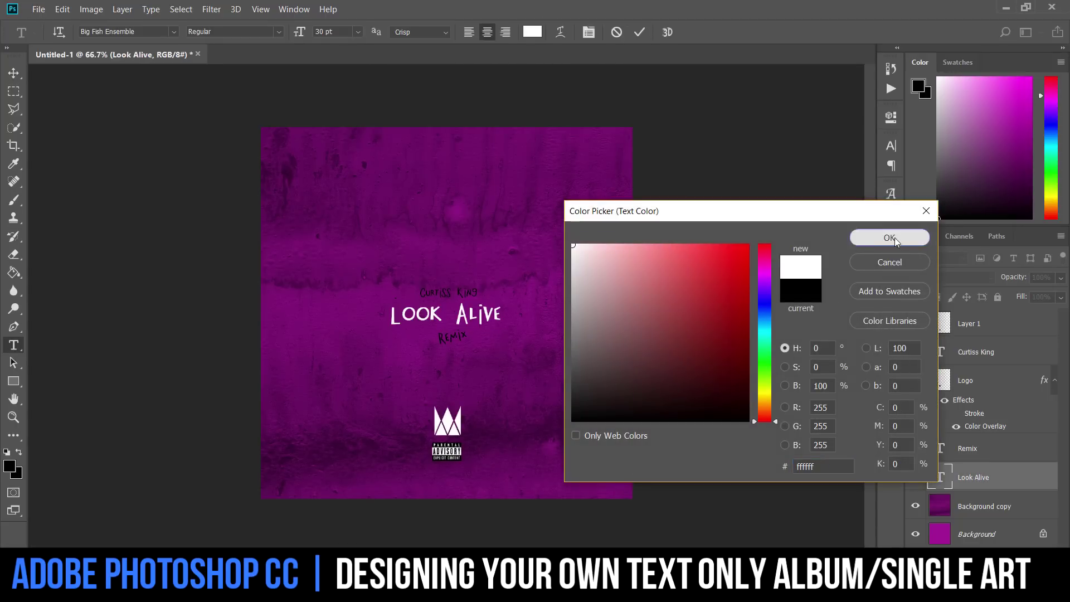
{"action": "left_click", "coordinate": [889, 239]}
{"action": "left_click", "coordinate": [14, 73]}
- Change the artist name's text color to white (ffffff)
{"action": "left_click", "coordinate": [13, 344]}
{"action": "triple_click", "coordinate": [449, 292]}
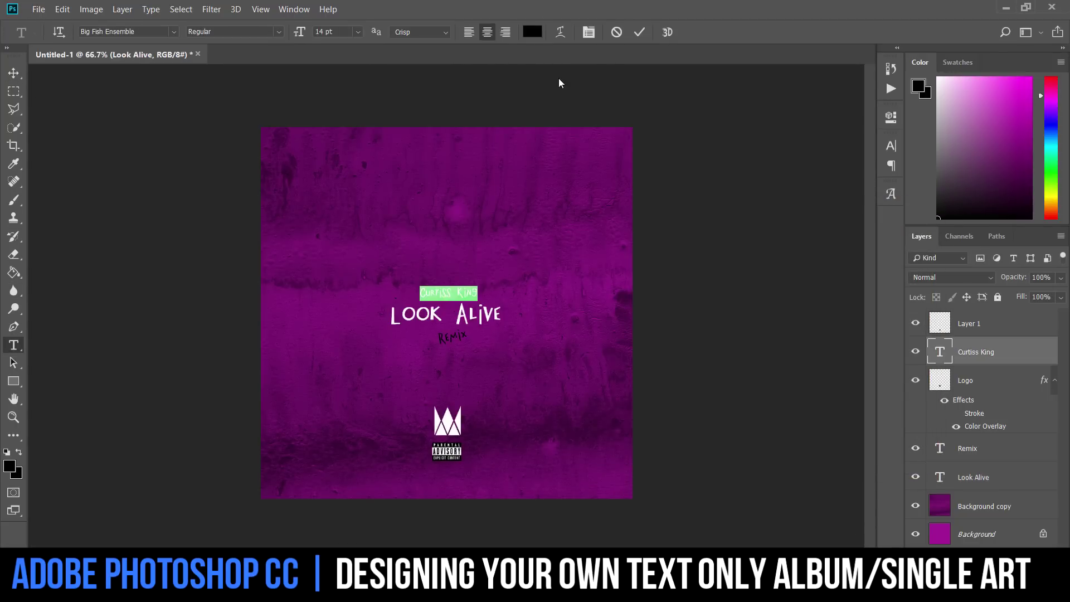
{"action": "left_click", "coordinate": [533, 32]}
{"action": "type", "text": "ffffff"}
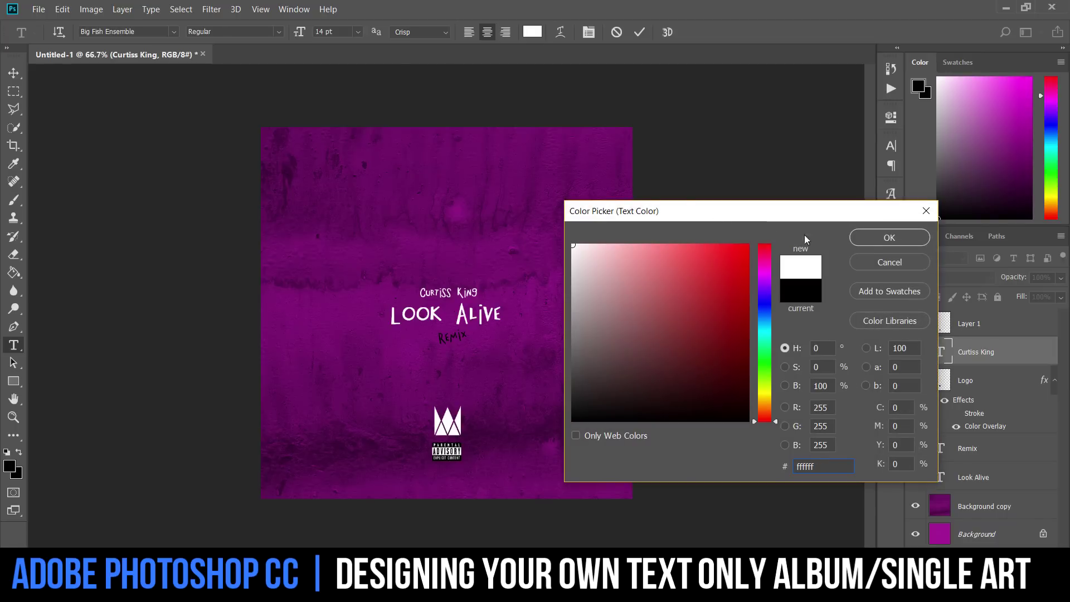
{"action": "left_click", "coordinate": [886, 238]}
{"action": "left_click", "coordinate": [13, 72]}
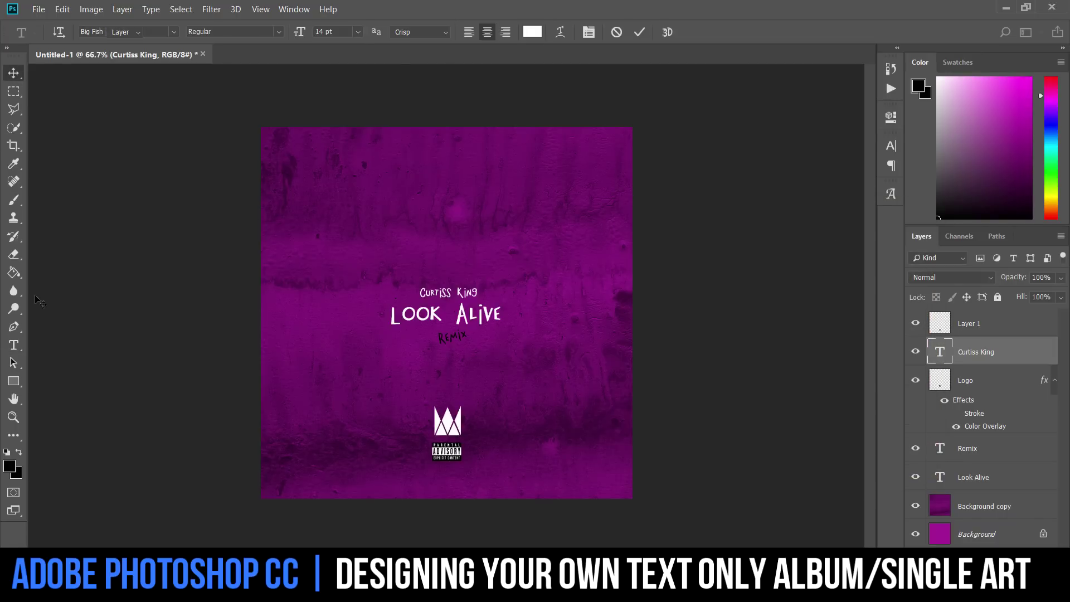
- Change the "Remix" text color to a bright yellow-green (cdf60c)
{"action": "left_click", "coordinate": [14, 345]}
{"action": "double_click", "coordinate": [441, 337]}
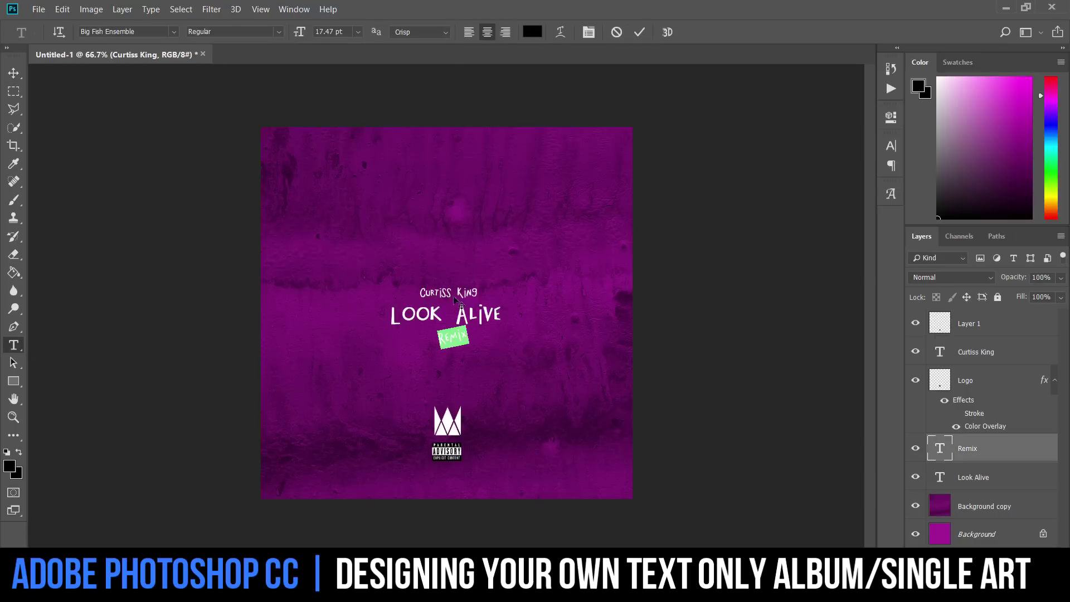
{"action": "left_click", "coordinate": [532, 31]}
{"action": "left_click_drag", "start_coordinate": [763, 342], "coordinate": [763, 398]}
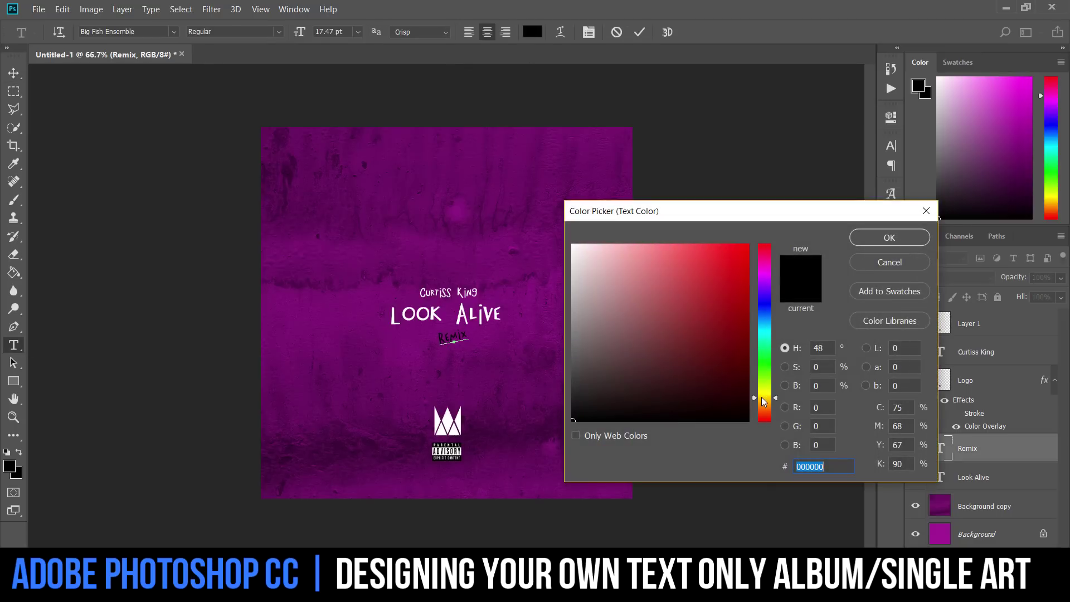
{"action": "left_click", "coordinate": [749, 246]}
{"action": "mouse_move", "coordinate": [750, 261]}
{"action": "left_mouse_down"}
{"action": "mouse_move", "coordinate": [695, 275]}
{"action": "mouse_move", "coordinate": [638, 256]}
{"action": "mouse_move", "coordinate": [573, 420]}
{"action": "left_mouse_up"}
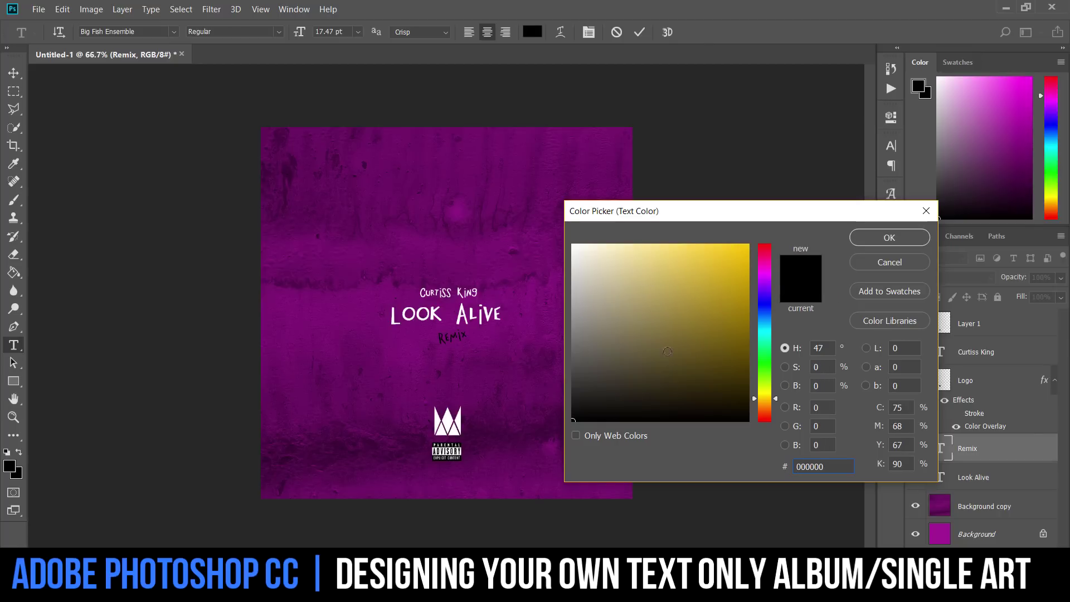
{"action": "left_click_drag", "start_coordinate": [765, 313], "coordinate": [768, 257]}
{"action": "left_click_drag", "start_coordinate": [766, 418], "coordinate": [769, 363]}
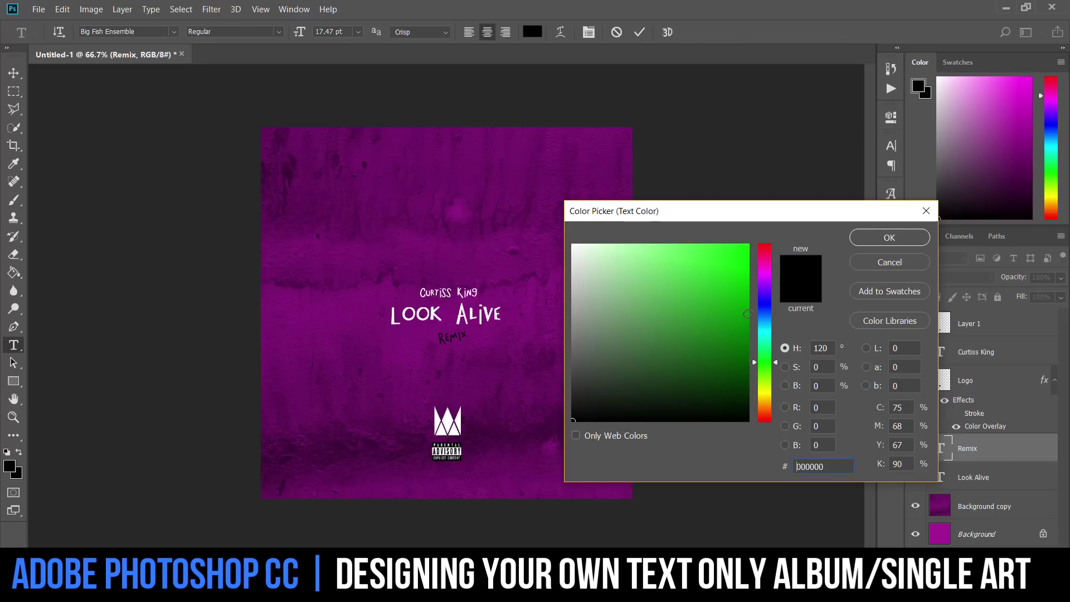
{"action": "left_click", "coordinate": [741, 250]}
{"action": "left_click", "coordinate": [765, 387]}
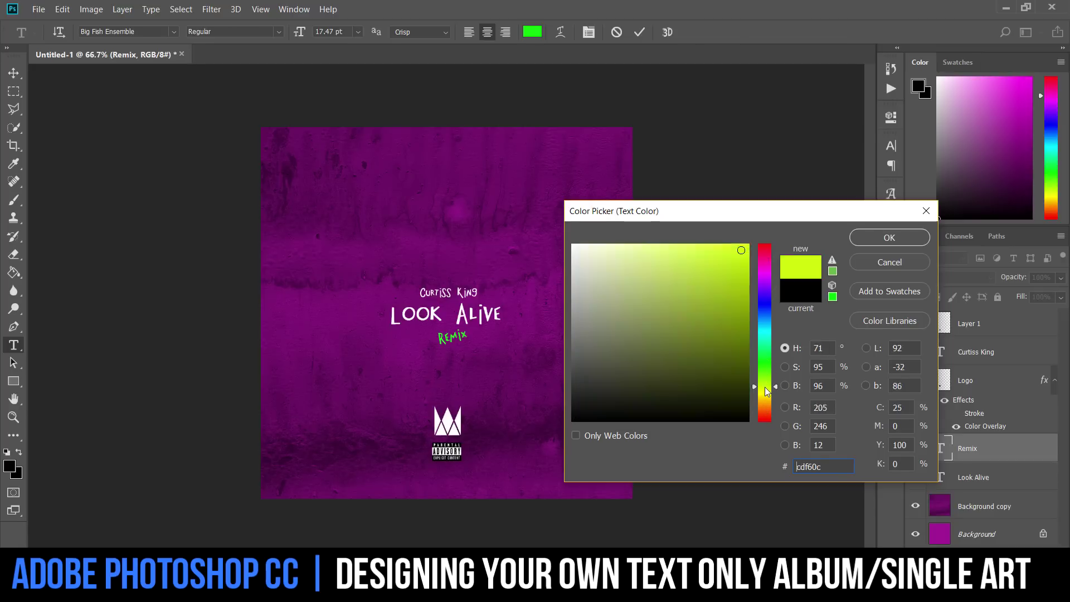
{"action": "left_click", "coordinate": [874, 237]}
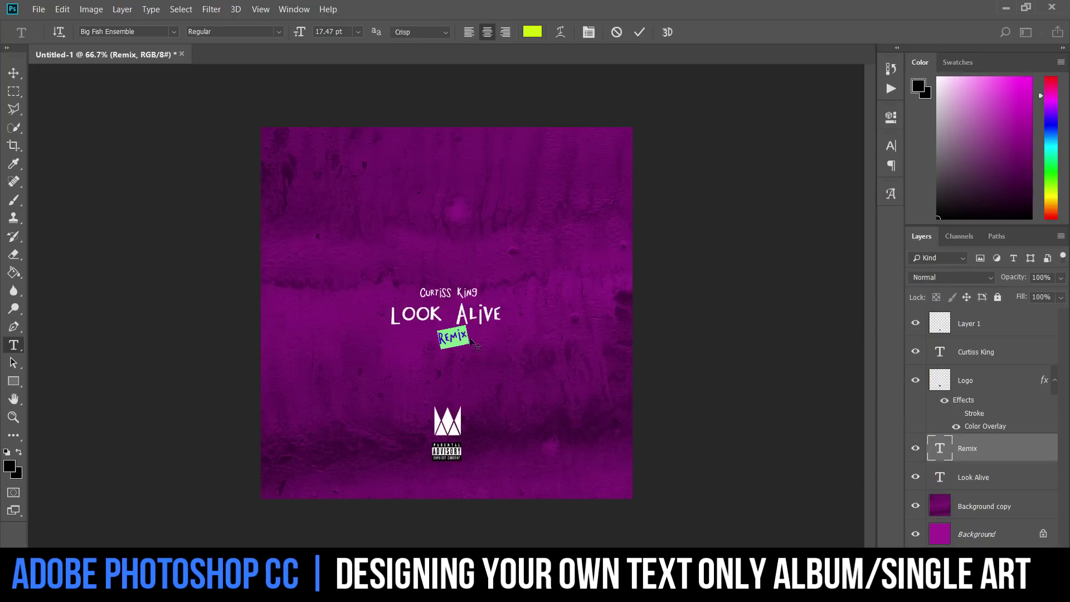
- Commit the "Remix" text edit and recolor the logo's Color Overlay to the yellow-green sampled from that text (cdf60c)
{"action": "left_click", "coordinate": [14, 73]}
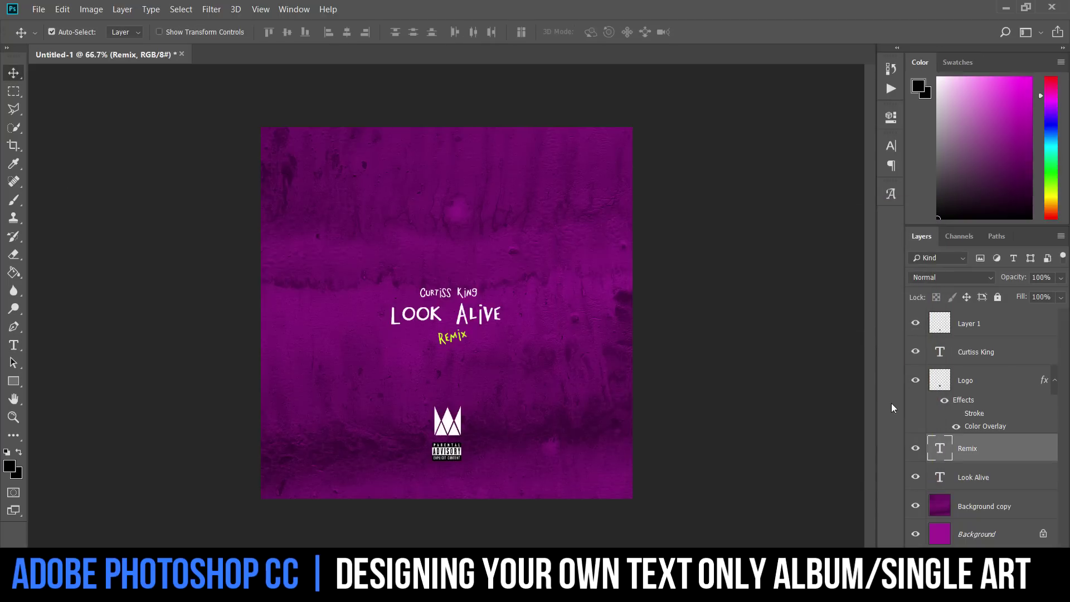
{"action": "double_click", "coordinate": [984, 427]}
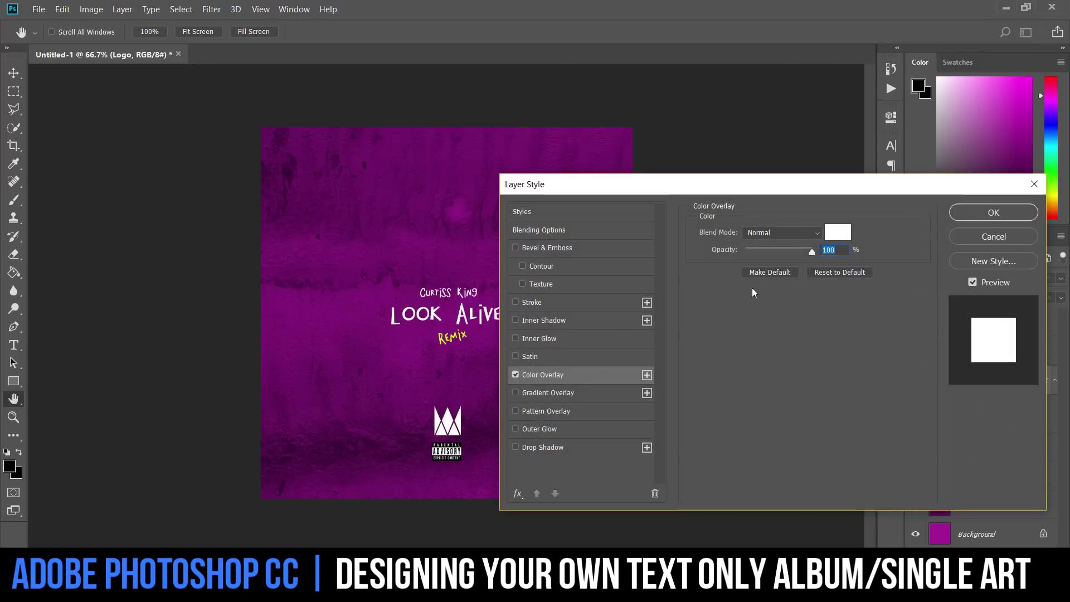
{"action": "left_click", "coordinate": [836, 233]}
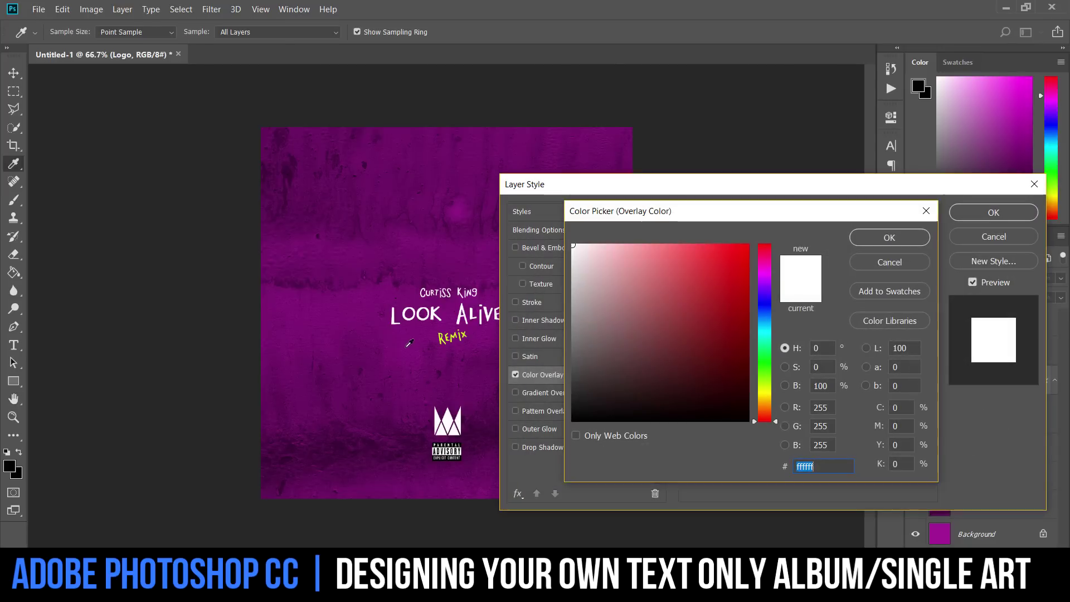
{"action": "left_click", "coordinate": [442, 336]}
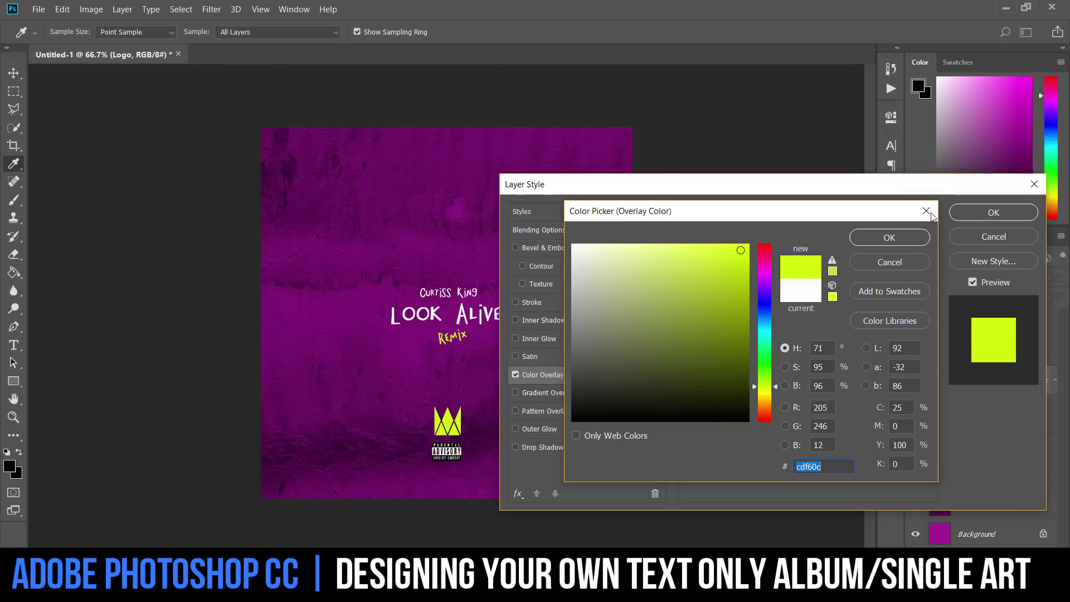
{"action": "left_click", "coordinate": [890, 237]}
{"action": "left_click", "coordinate": [994, 213]}
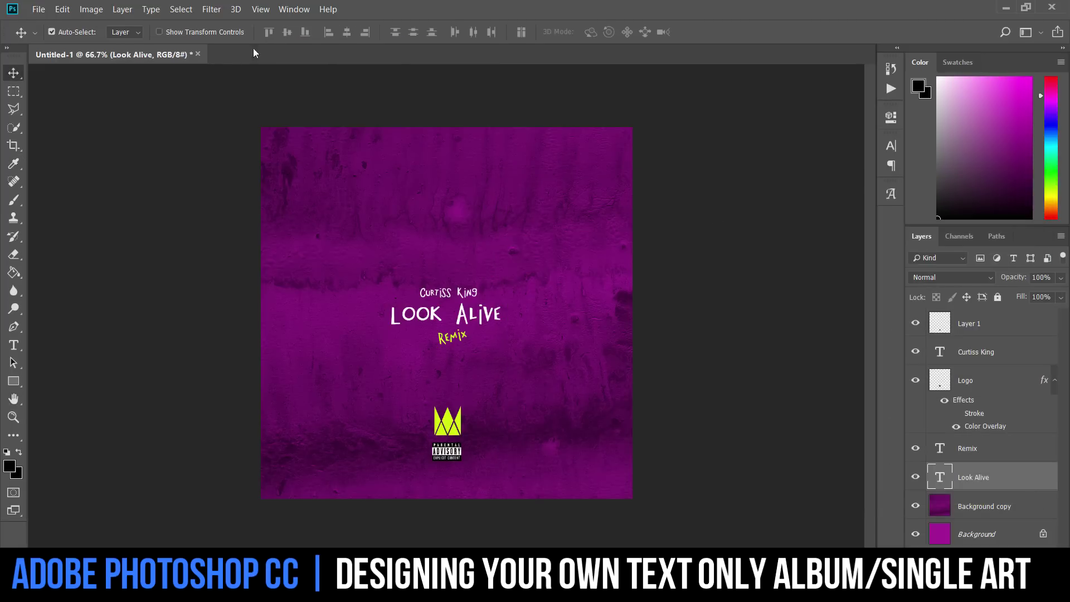
- Float the cover's document window and open the recent file vee-tha-rula-look-alive.jpg in its own window beside it for comparison
{"action": "left_click_drag", "start_coordinate": [160, 55], "coordinate": [172, 153]}
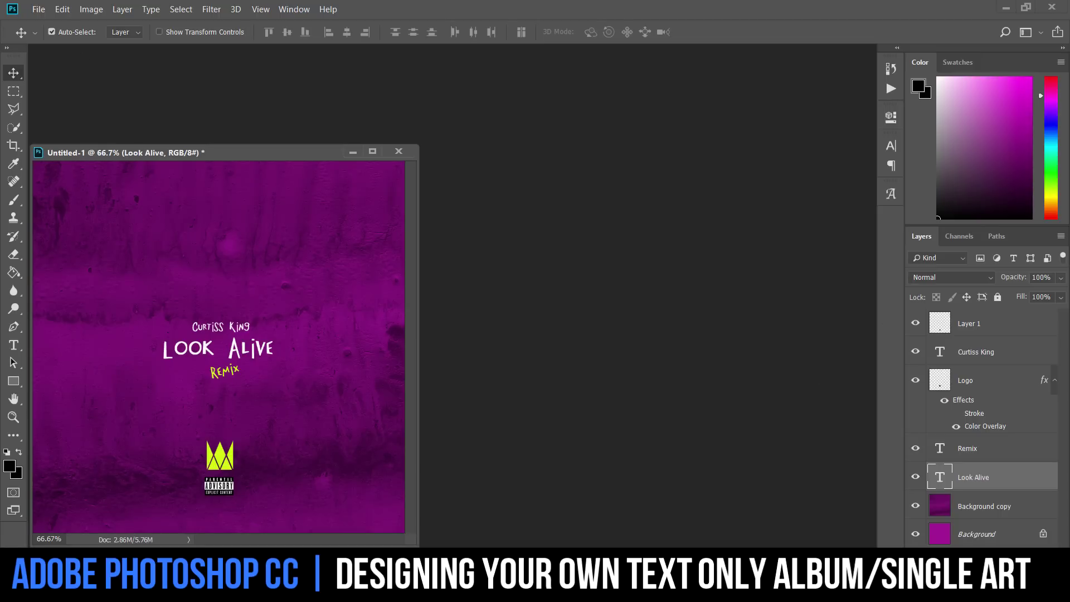
{"action": "left_click", "coordinate": [1040, 33]}
{"action": "left_click", "coordinate": [1041, 33]}
{"action": "left_click", "coordinate": [68, 12]}
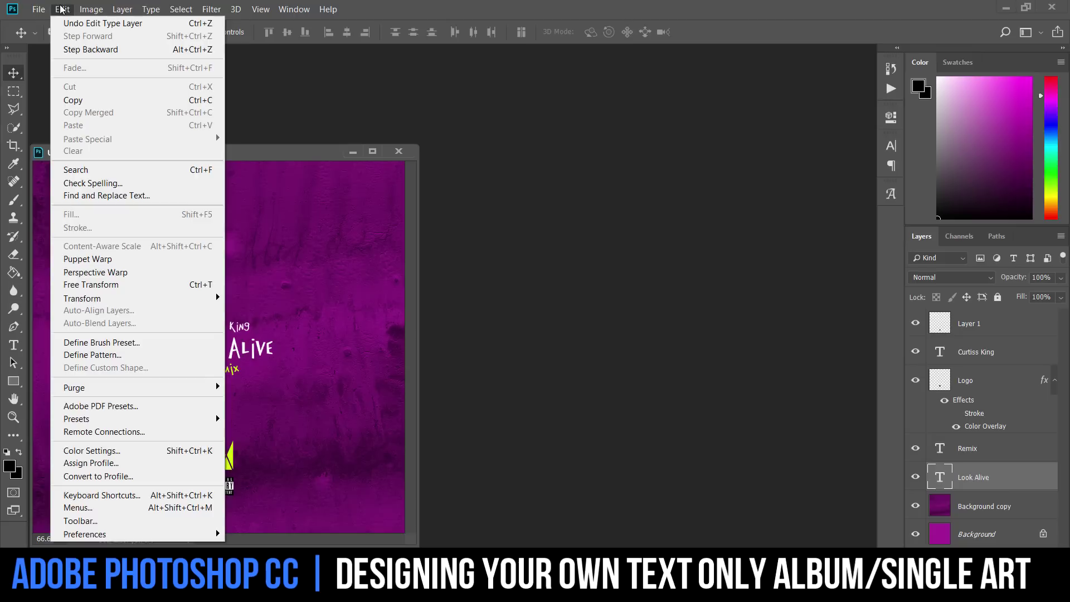
{"action": "mouse_move", "coordinate": [39, 10]}
{"action": "mouse_move", "coordinate": [80, 94]}
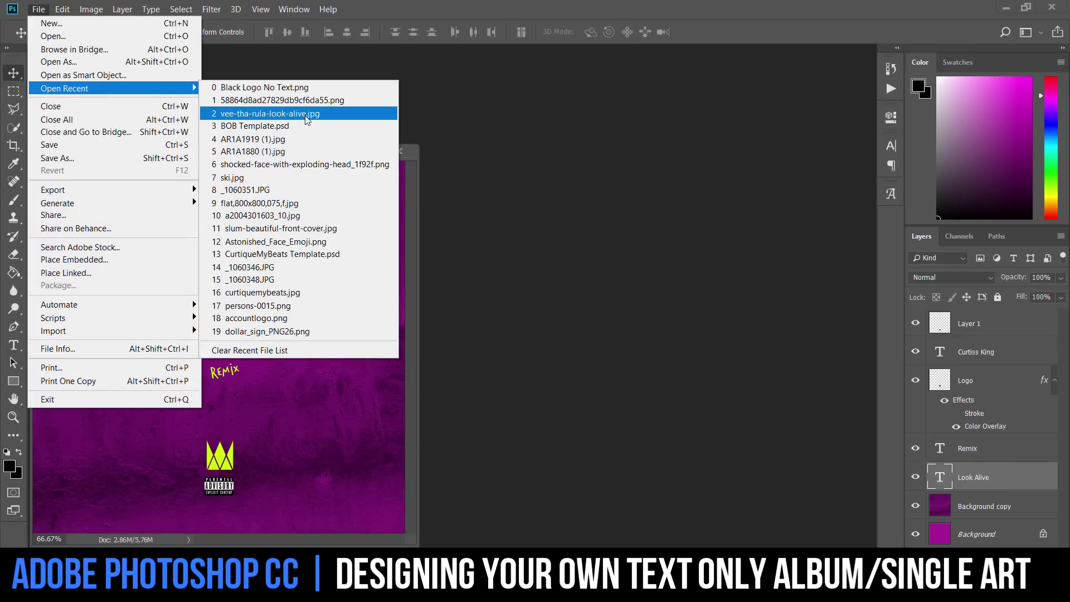
{"action": "left_click", "coordinate": [287, 113]}
{"action": "left_click_drag", "start_coordinate": [658, 134], "coordinate": [534, 166]}
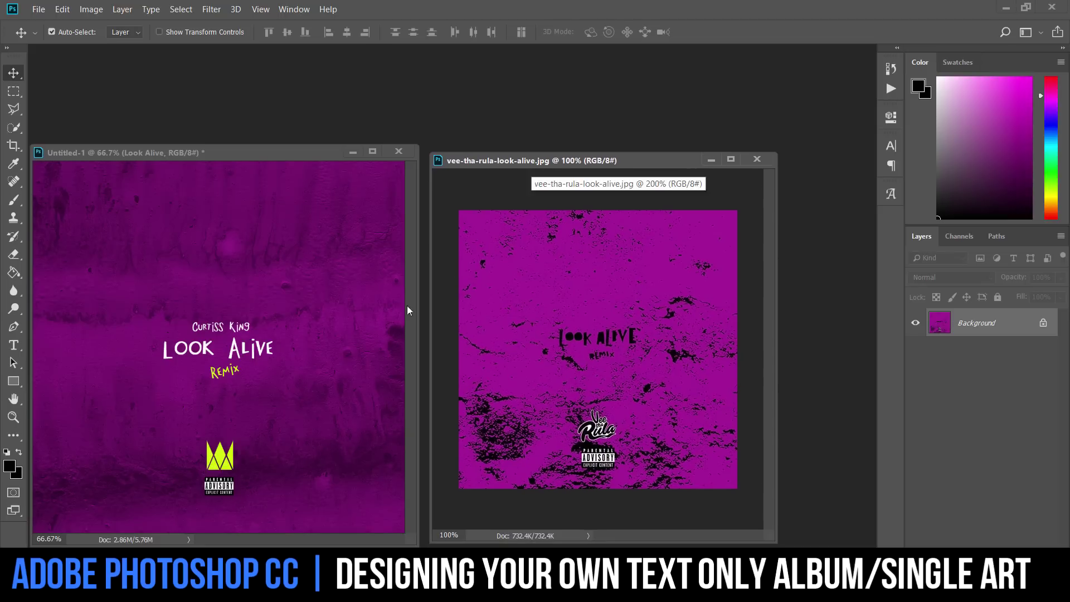